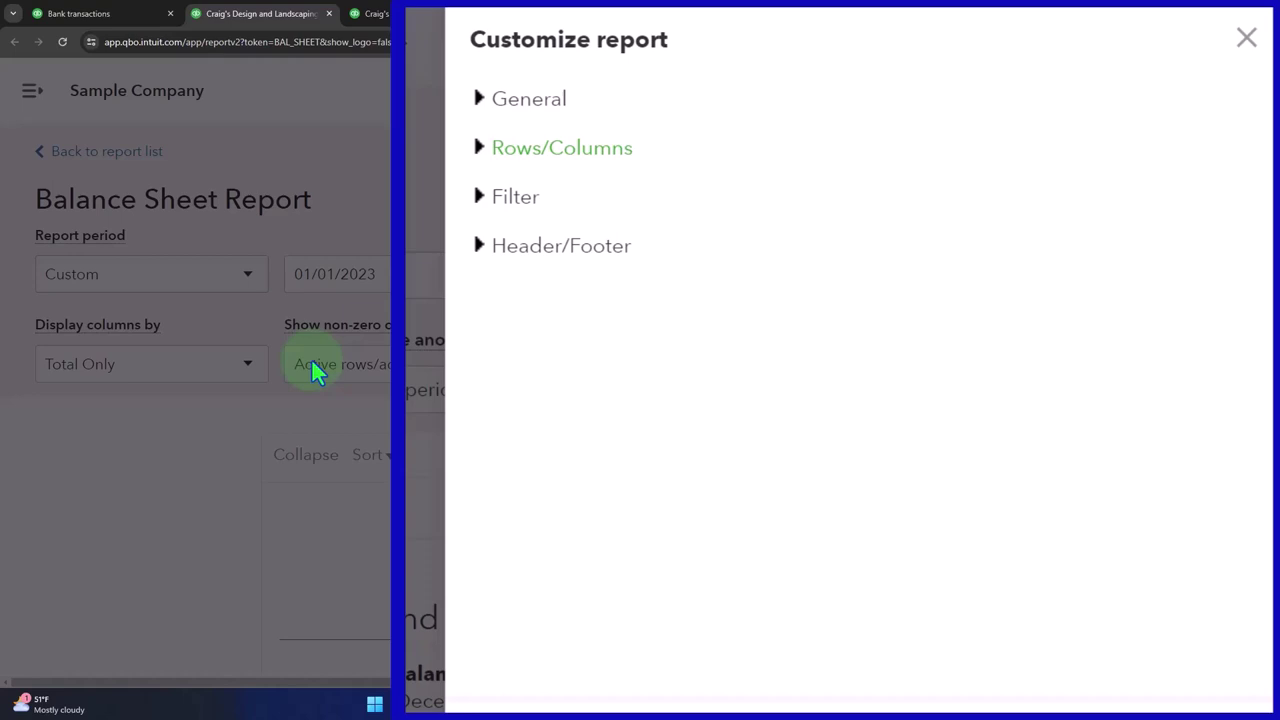
Step: Expand the Filter section to show the Customer, Vendor and Product/Service filters, all set to All
click(480, 200)
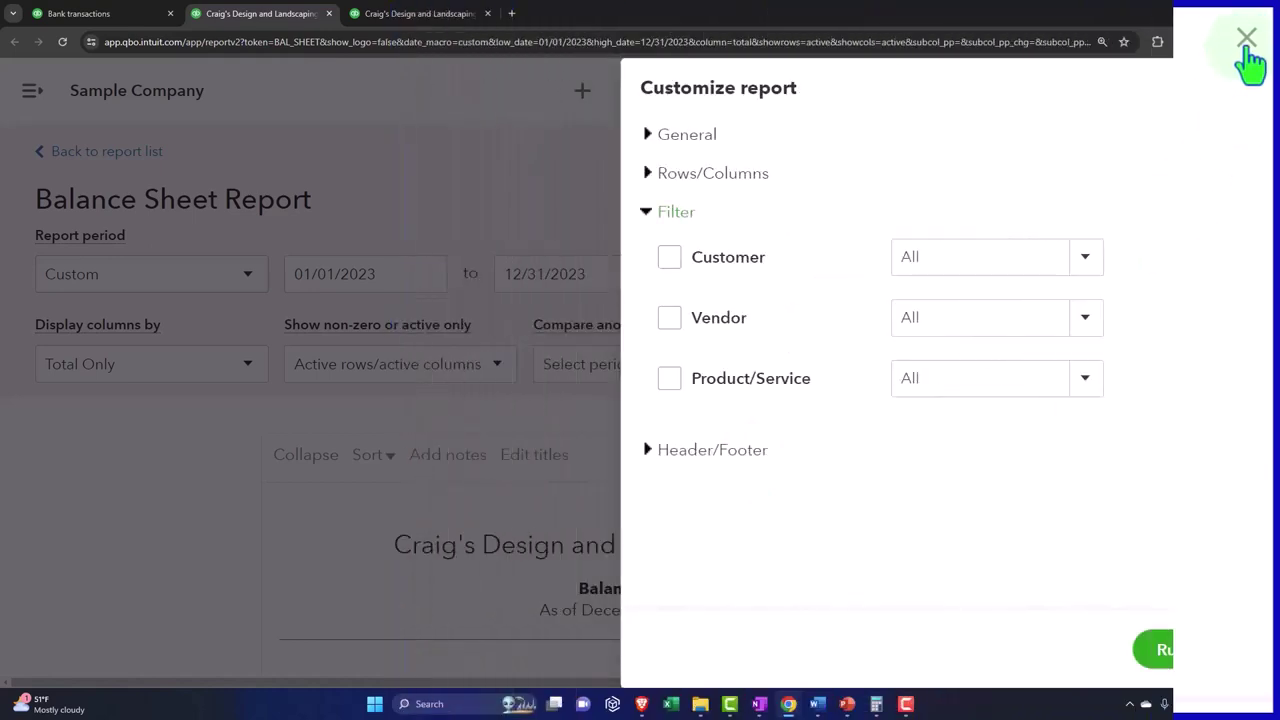
Step: Drill into the Checking balance of 1,201.00 and dismiss the modern view introduction
click(1247, 45)
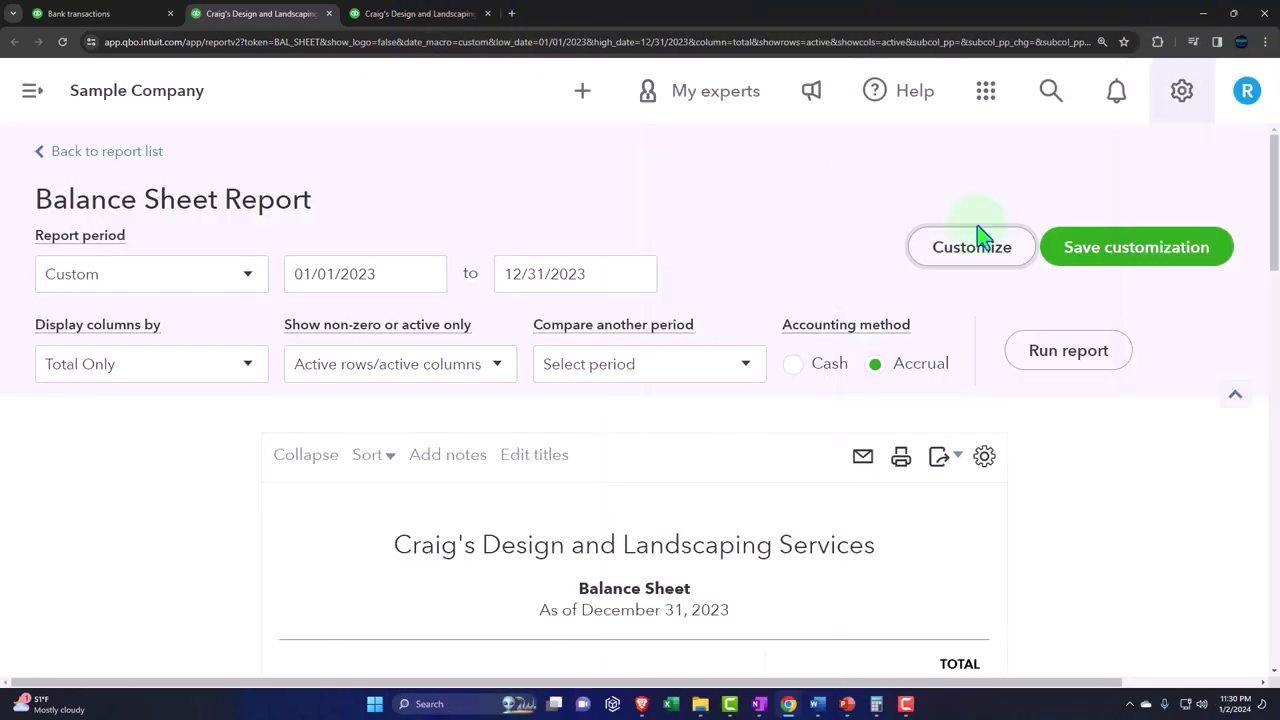
scroll(357, 478, down, 5)
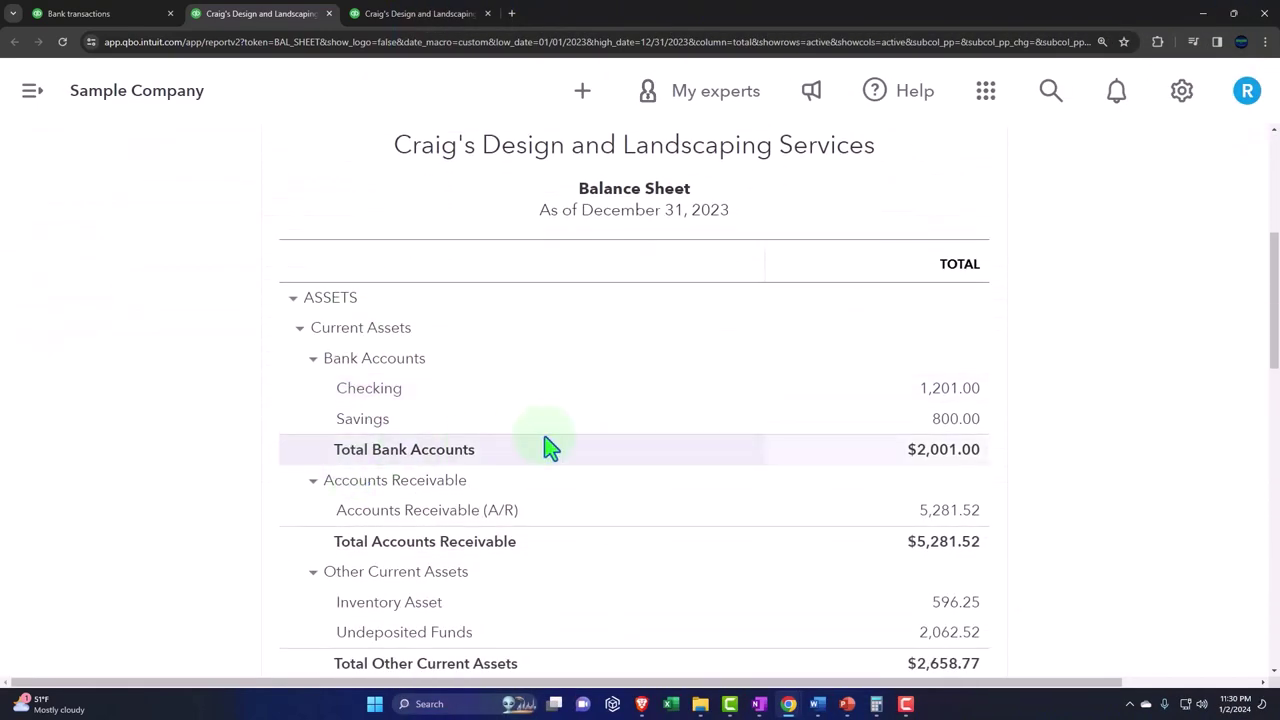
click(945, 392)
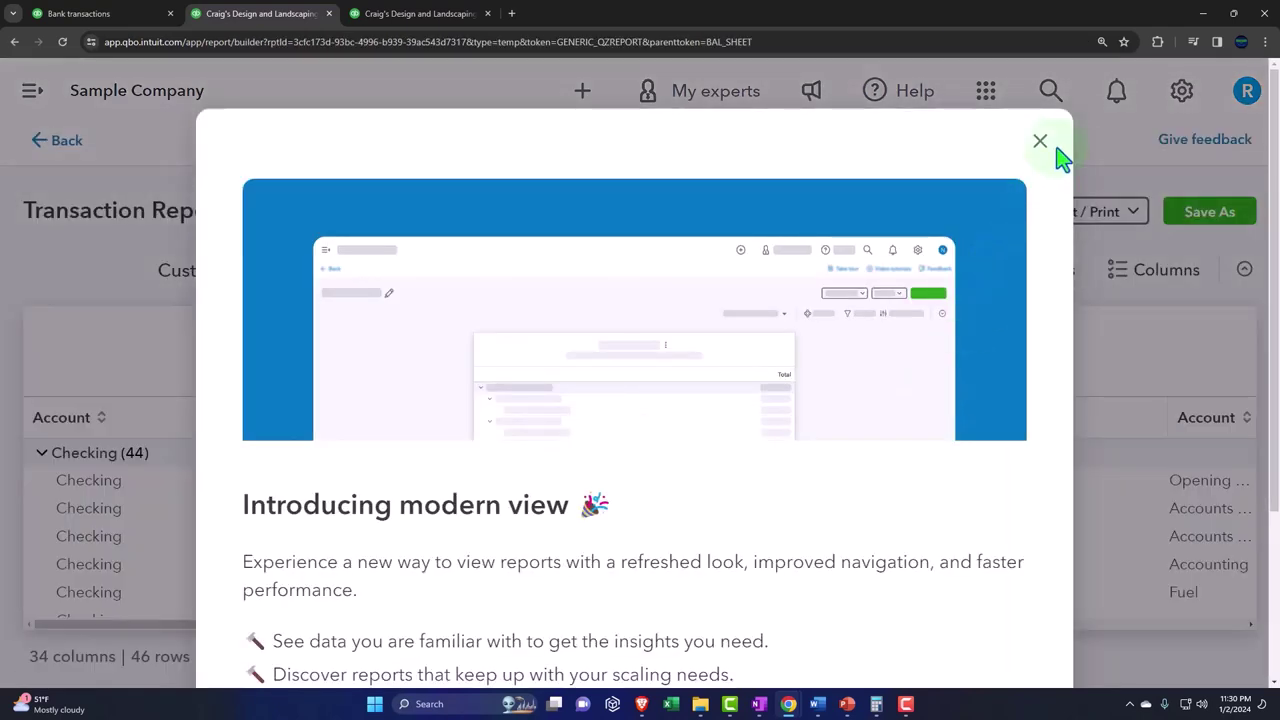
click(1041, 146)
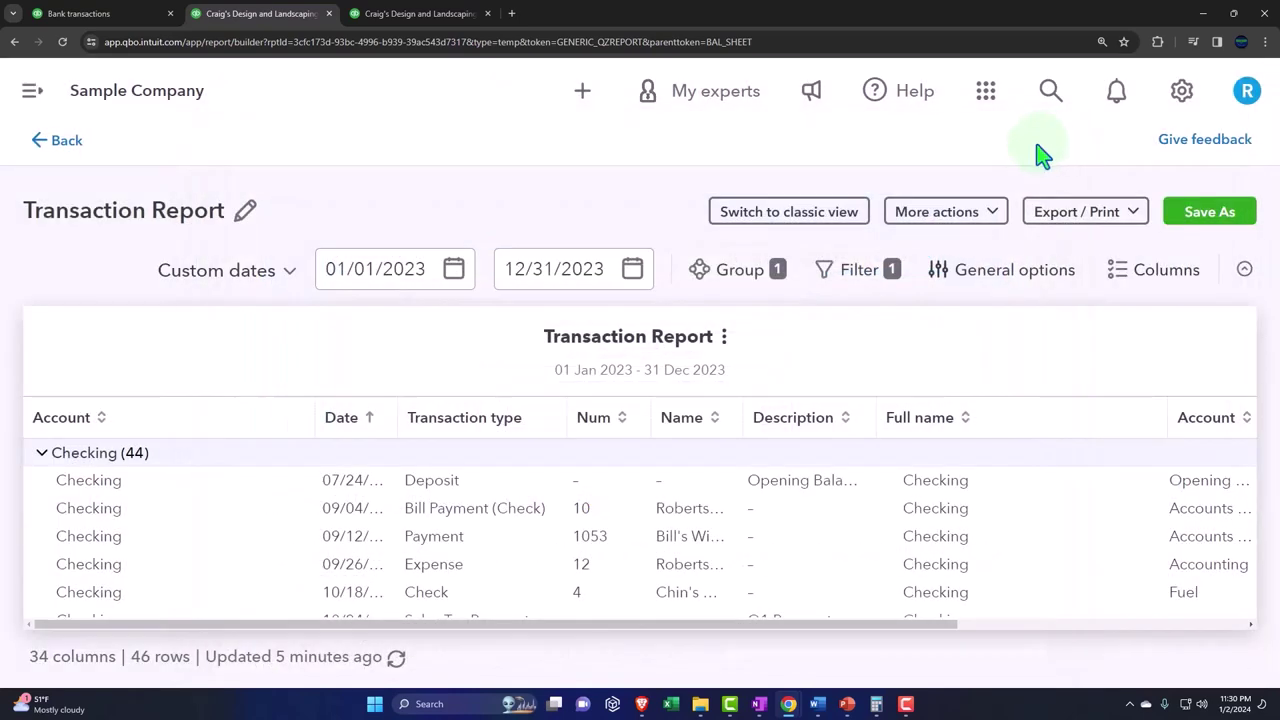
click(906, 420)
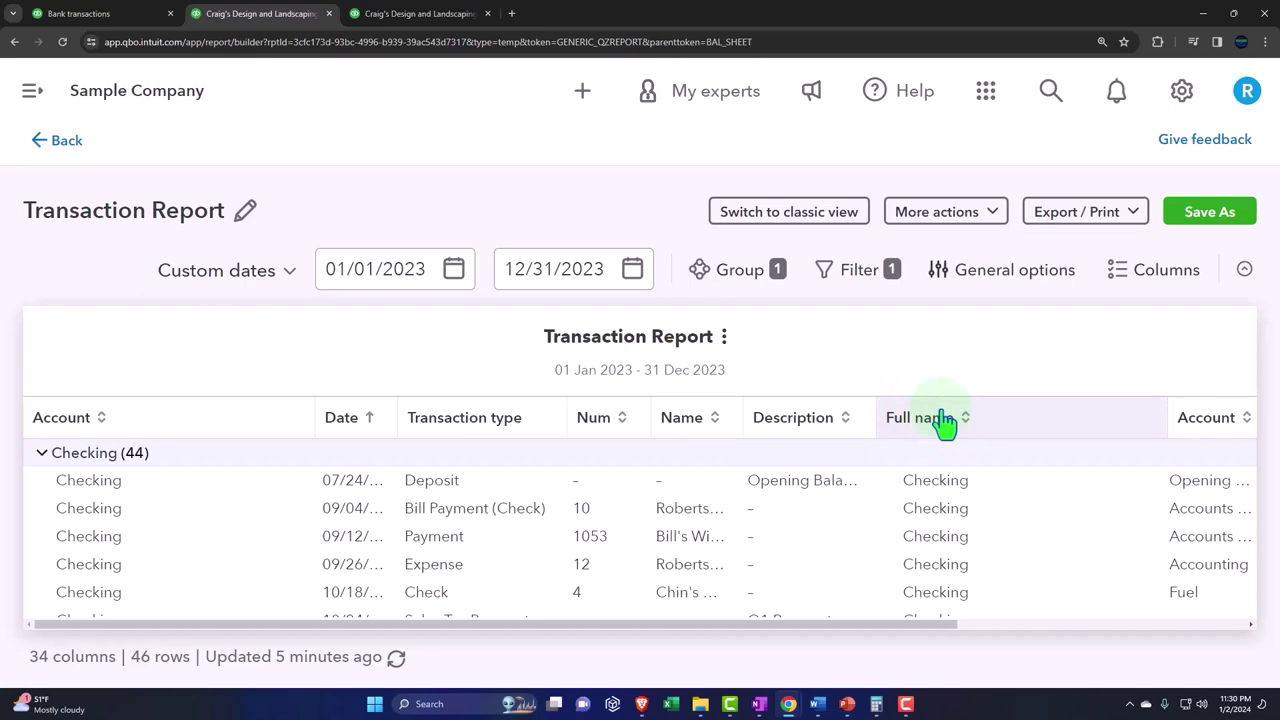
Step: Add a filter condition of Transaction type equals Deposit
click(848, 290)
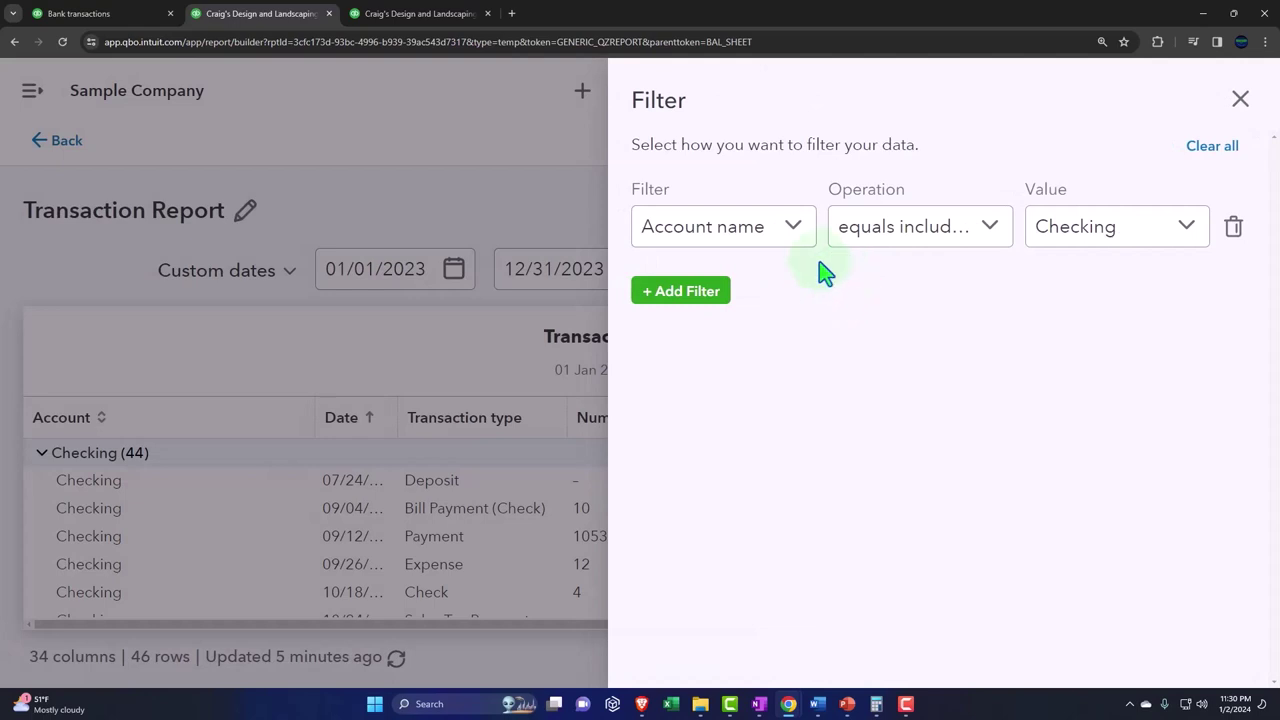
click(795, 229)
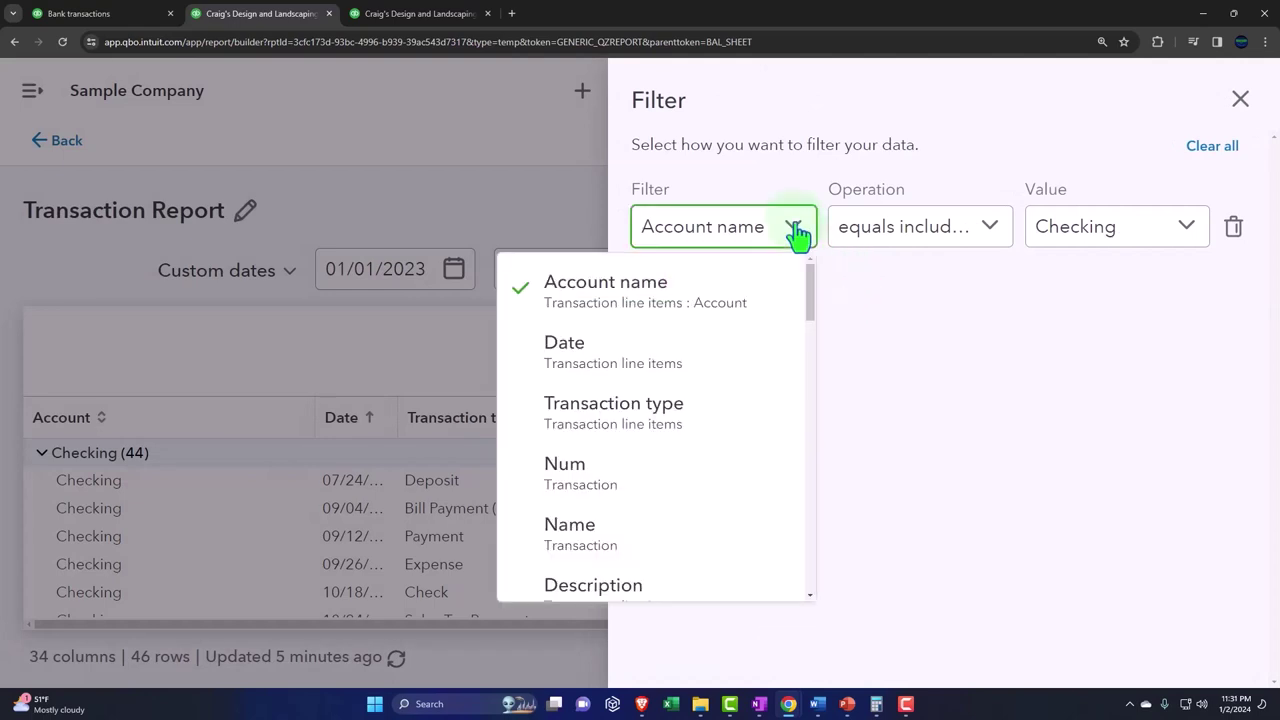
click(797, 232)
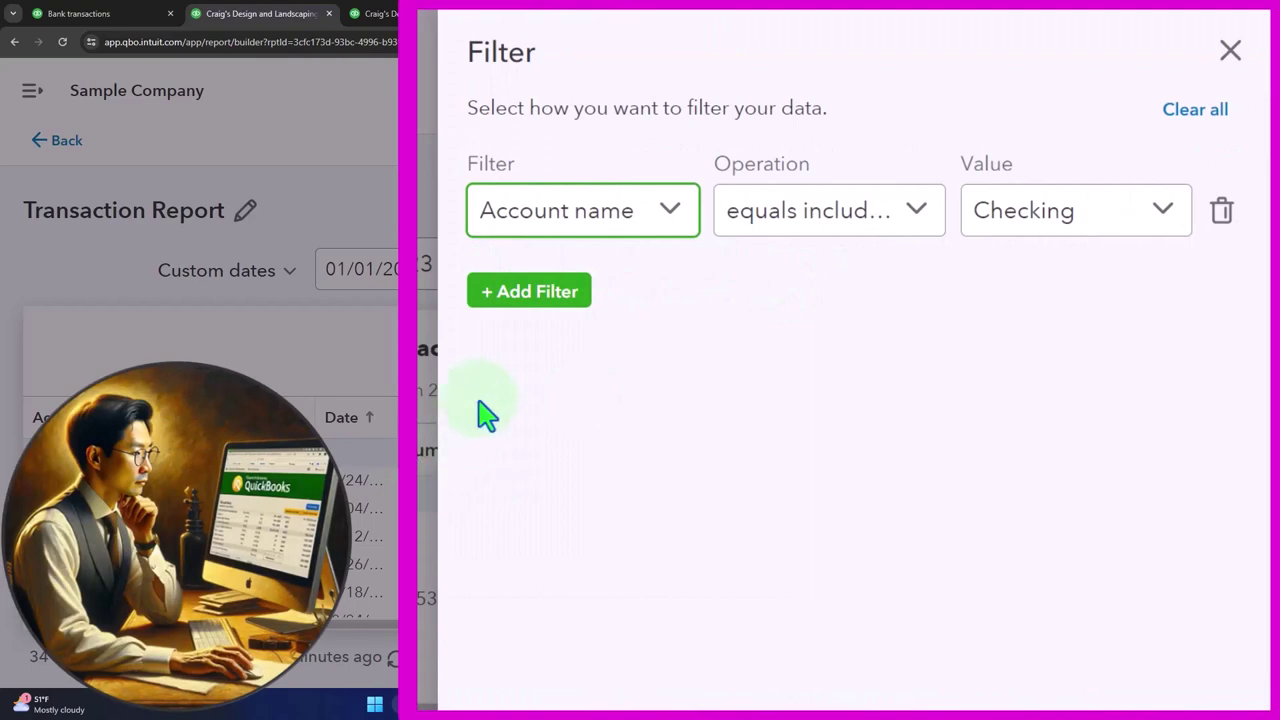
click(505, 293)
click(643, 345)
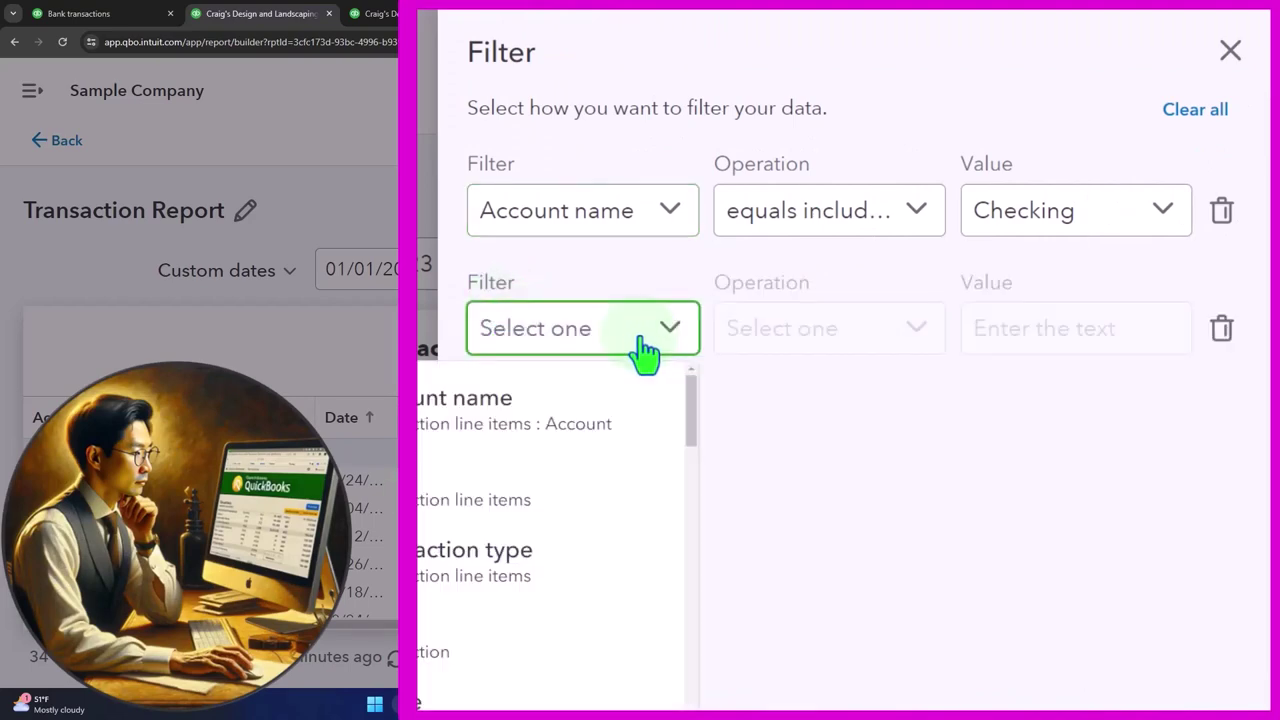
click(486, 563)
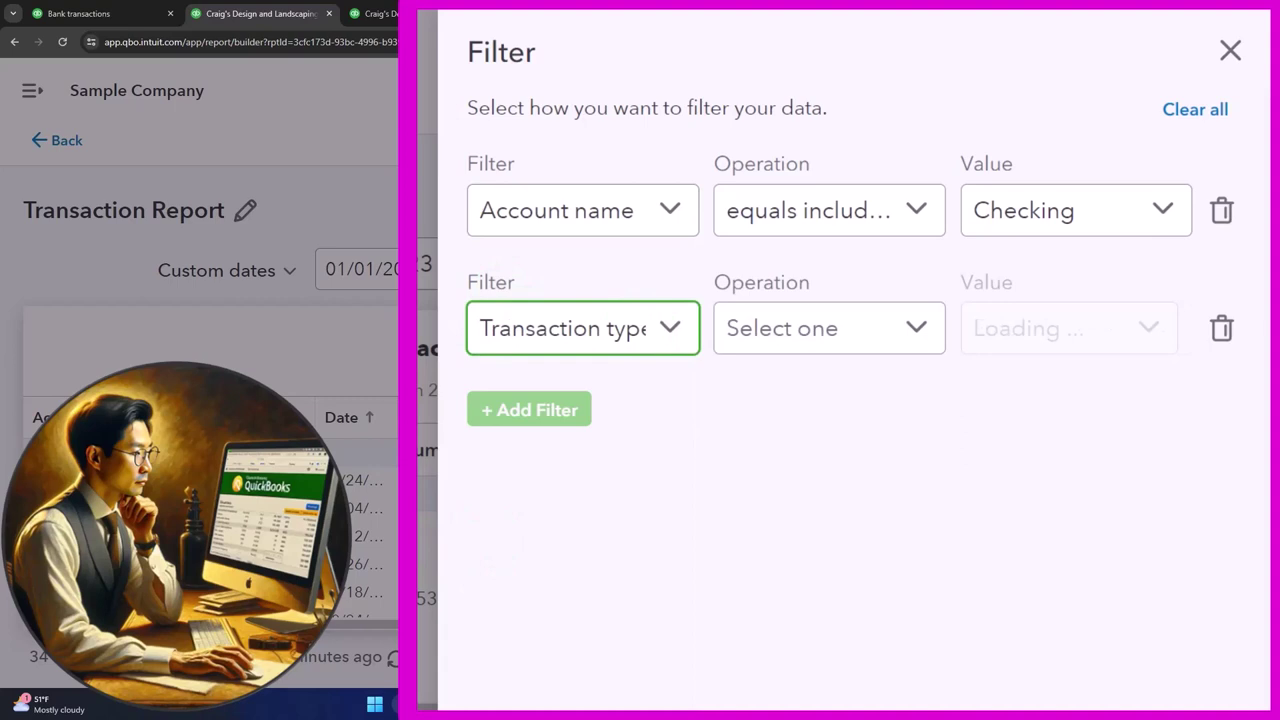
click(906, 343)
click(857, 400)
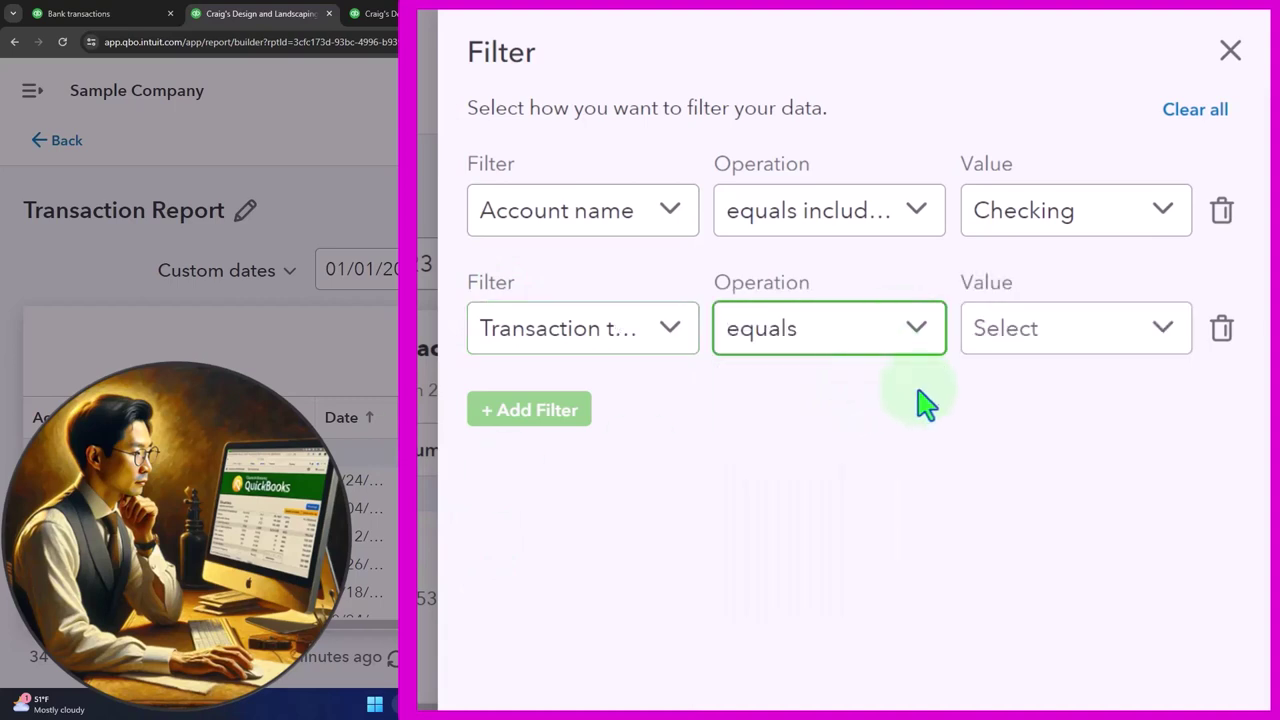
click(1080, 340)
click(877, 590)
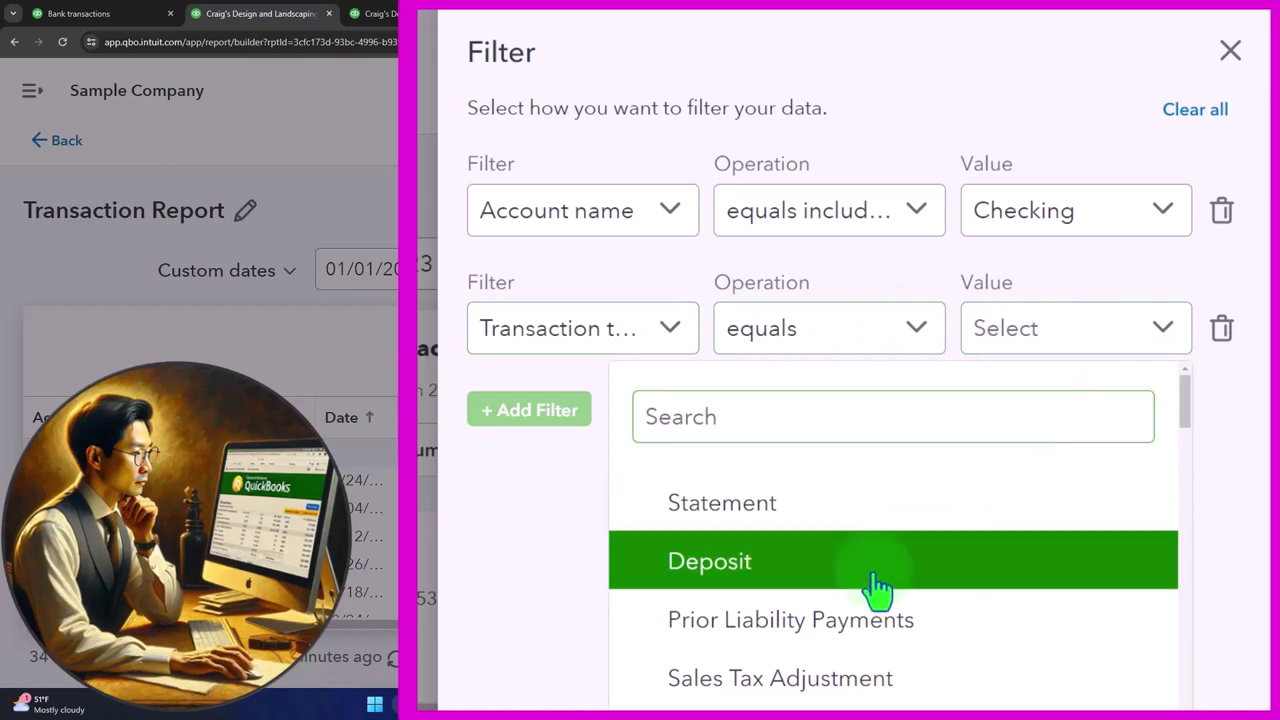
click(561, 546)
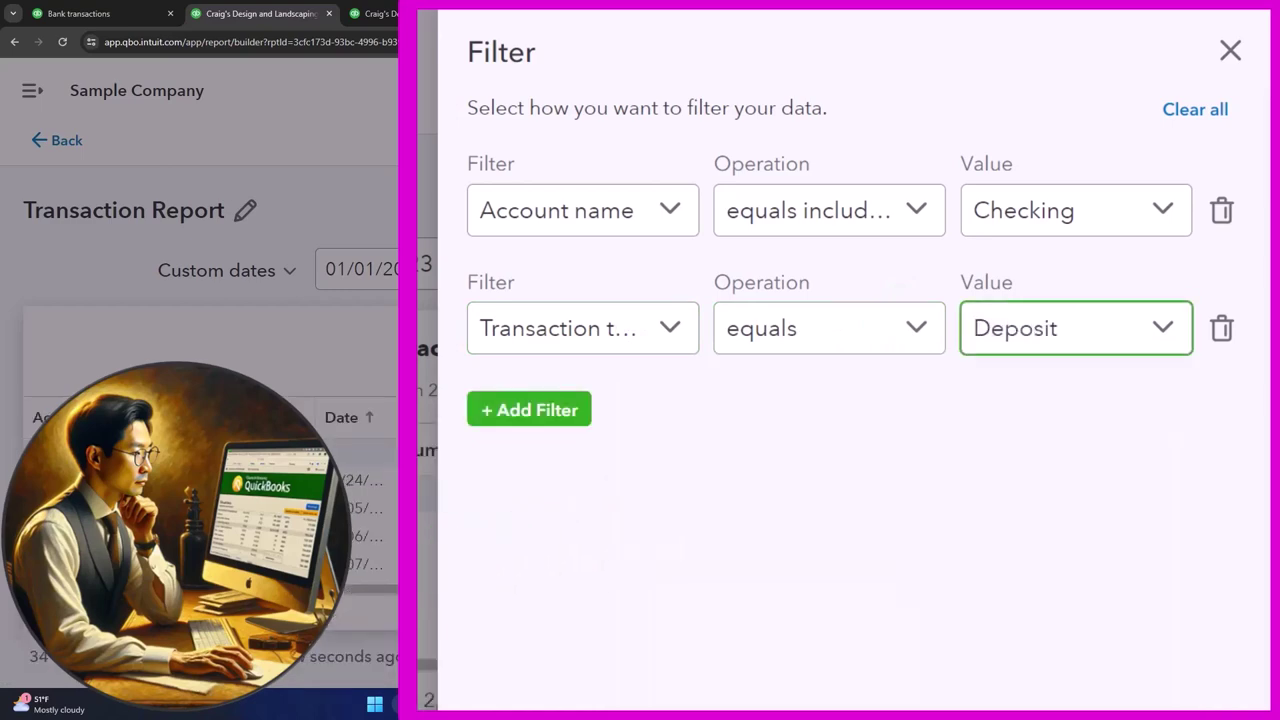
click(578, 410)
Step: Remove the empty extra filter row and add Cash Expense to the matched transaction types
click(545, 415)
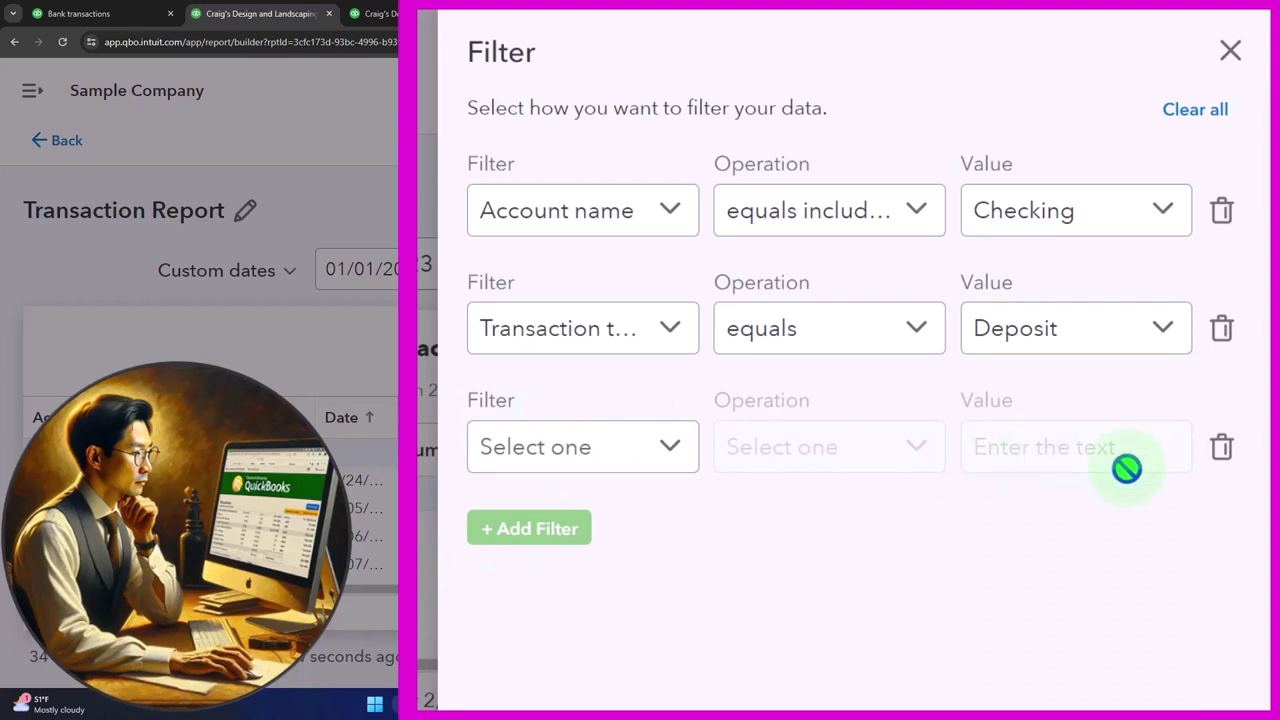
click(1221, 448)
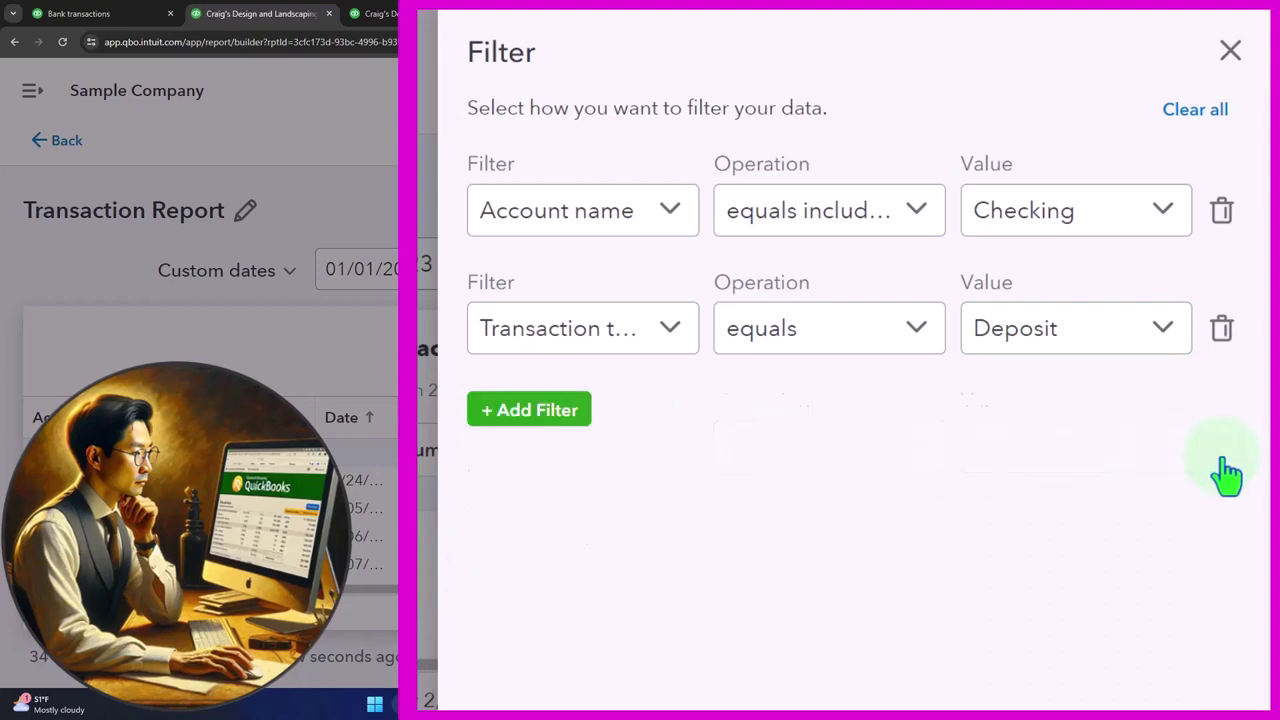
click(1178, 345)
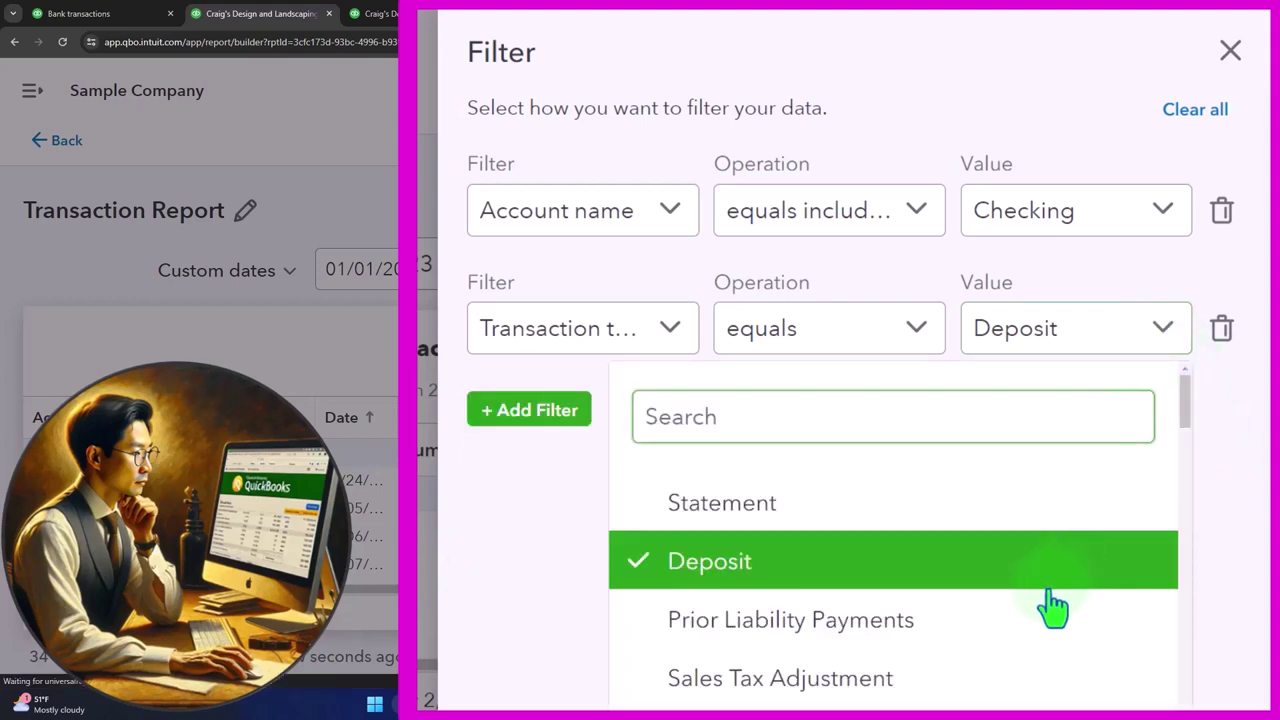
scroll(1051, 606, down, 3)
scroll(1051, 606, down, 4)
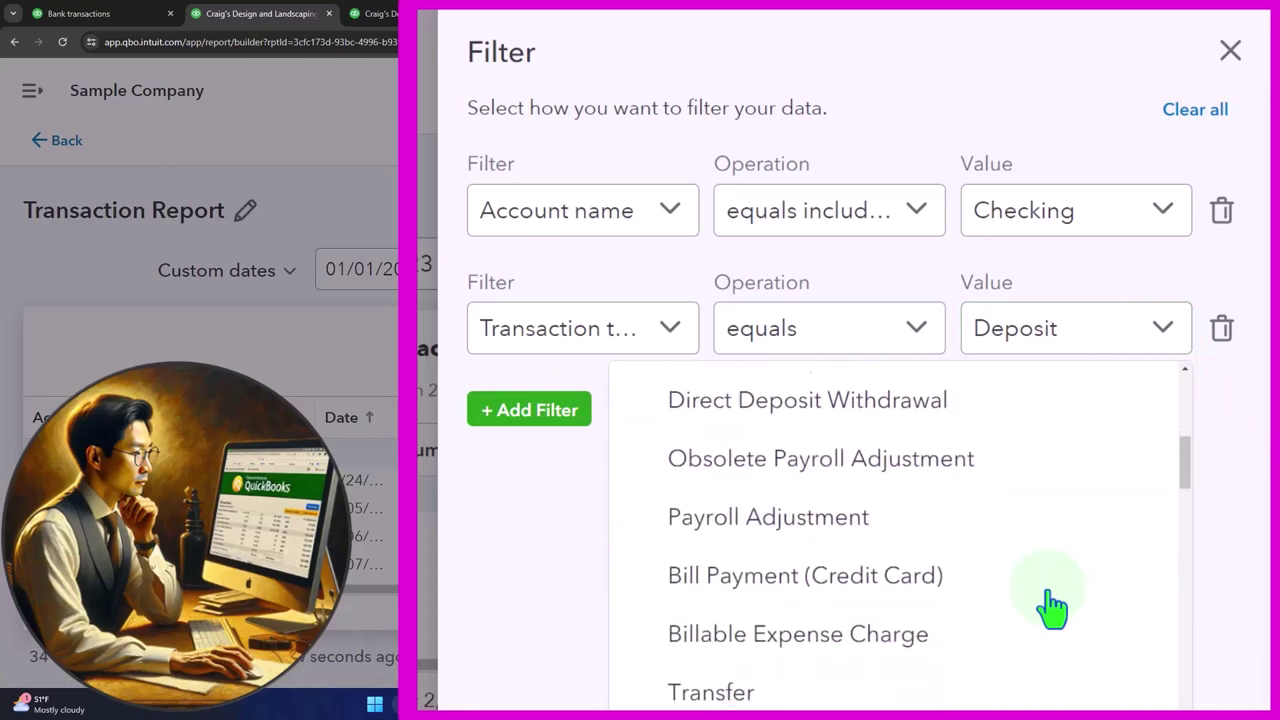
scroll(1051, 606, down, 1)
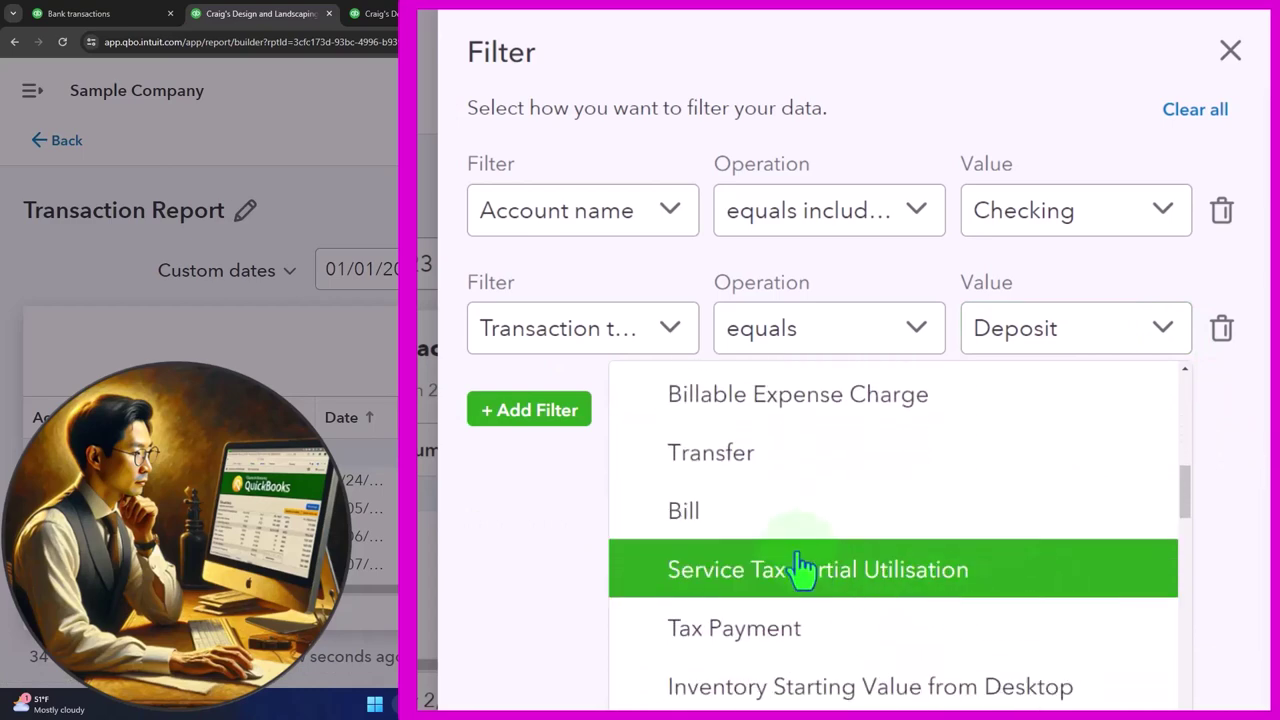
click(765, 530)
click(710, 527)
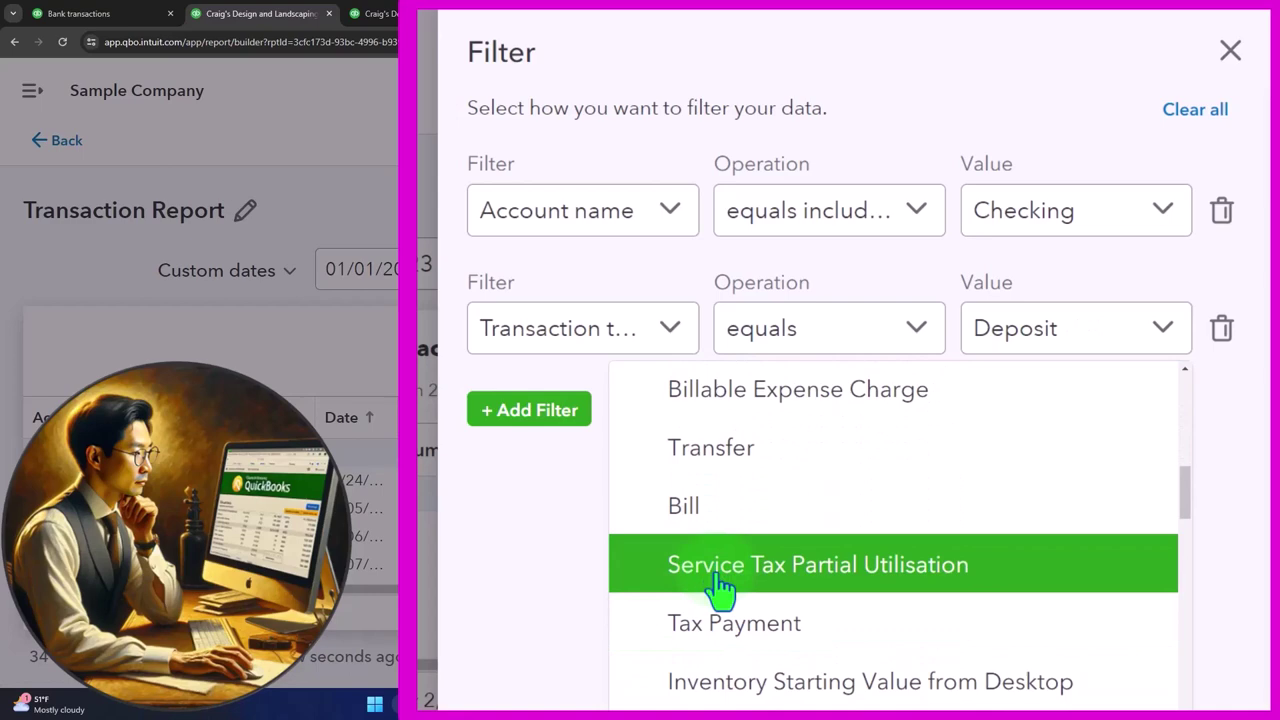
scroll(720, 589, down, 4)
click(743, 528)
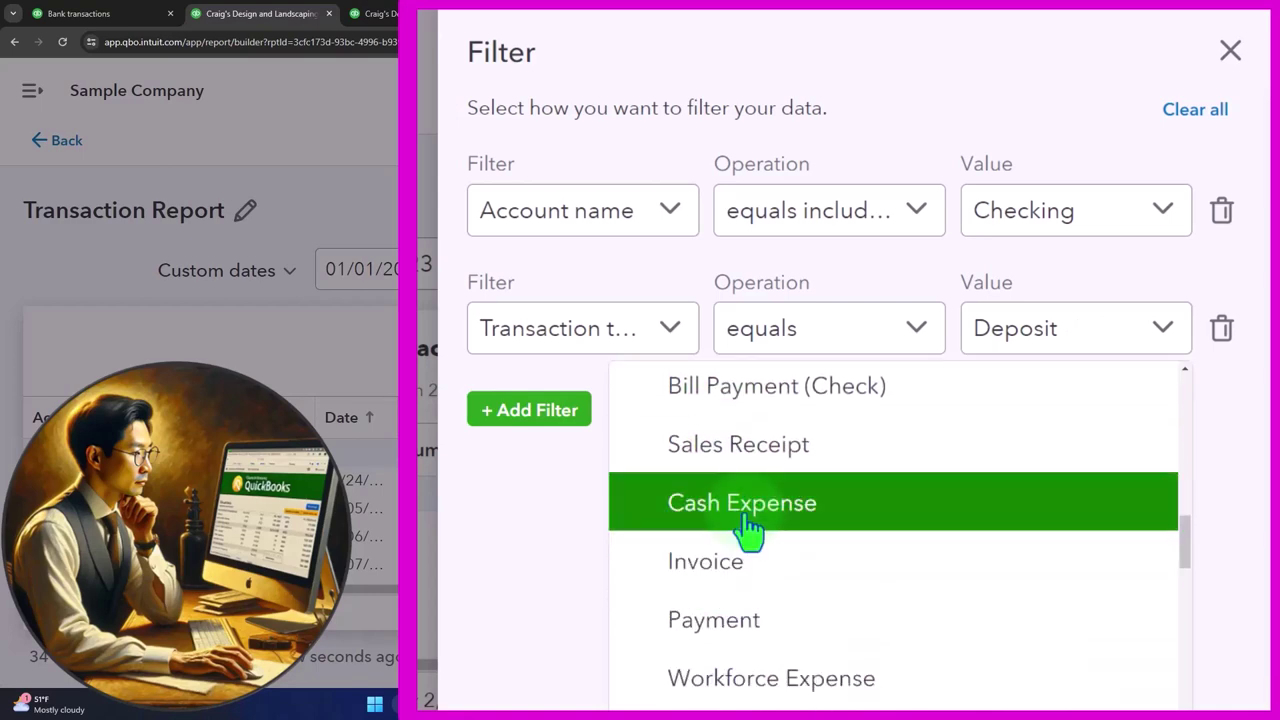
scroll(786, 674, up, 4)
scroll(788, 672, up, 5)
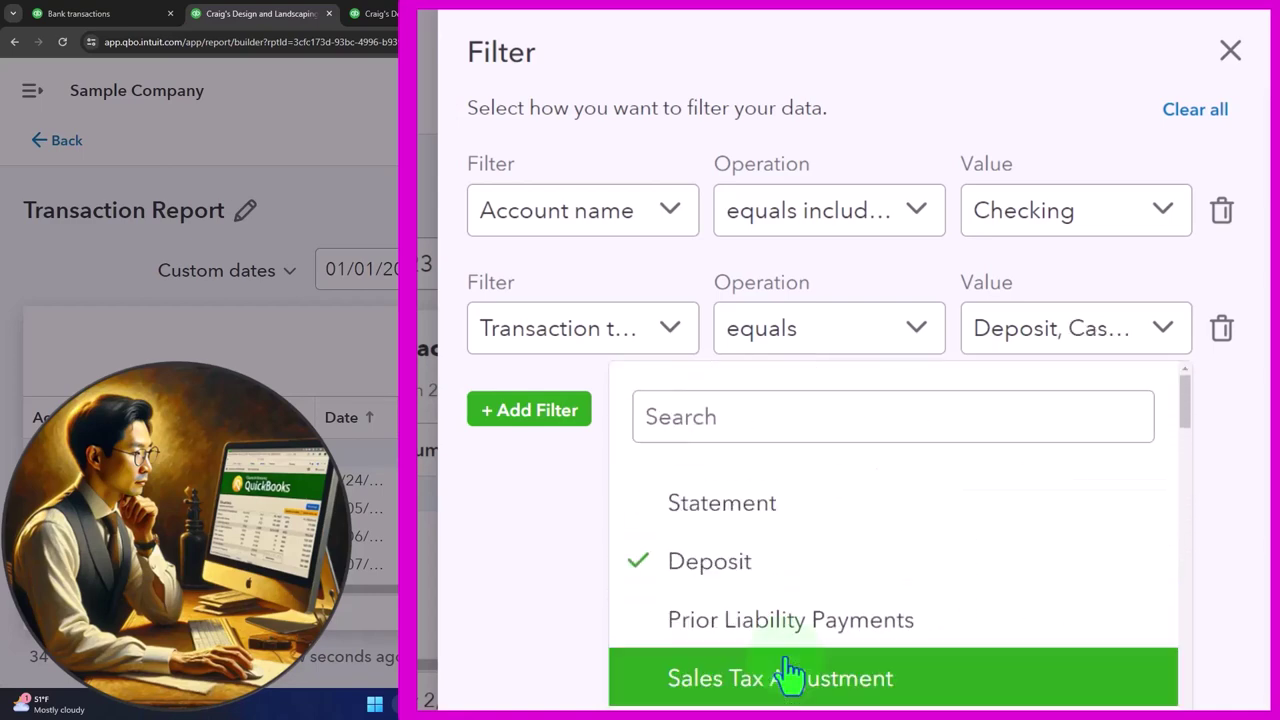
click(562, 536)
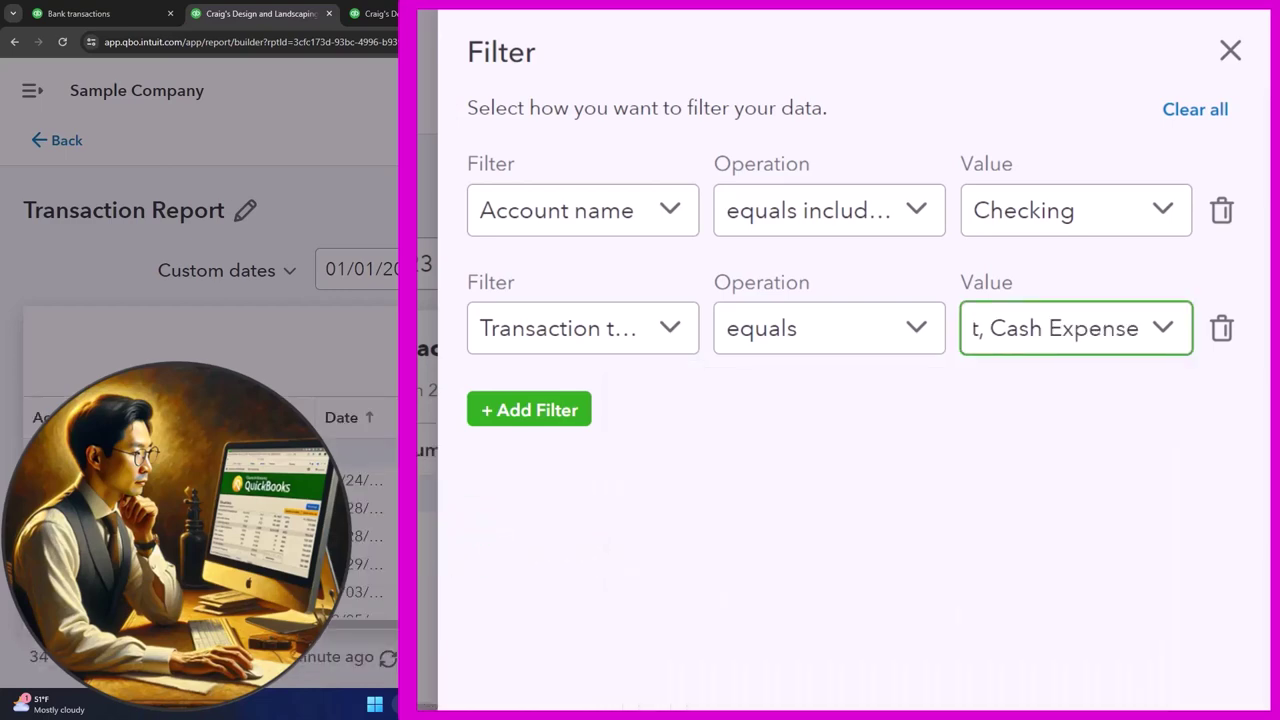
click(1230, 50)
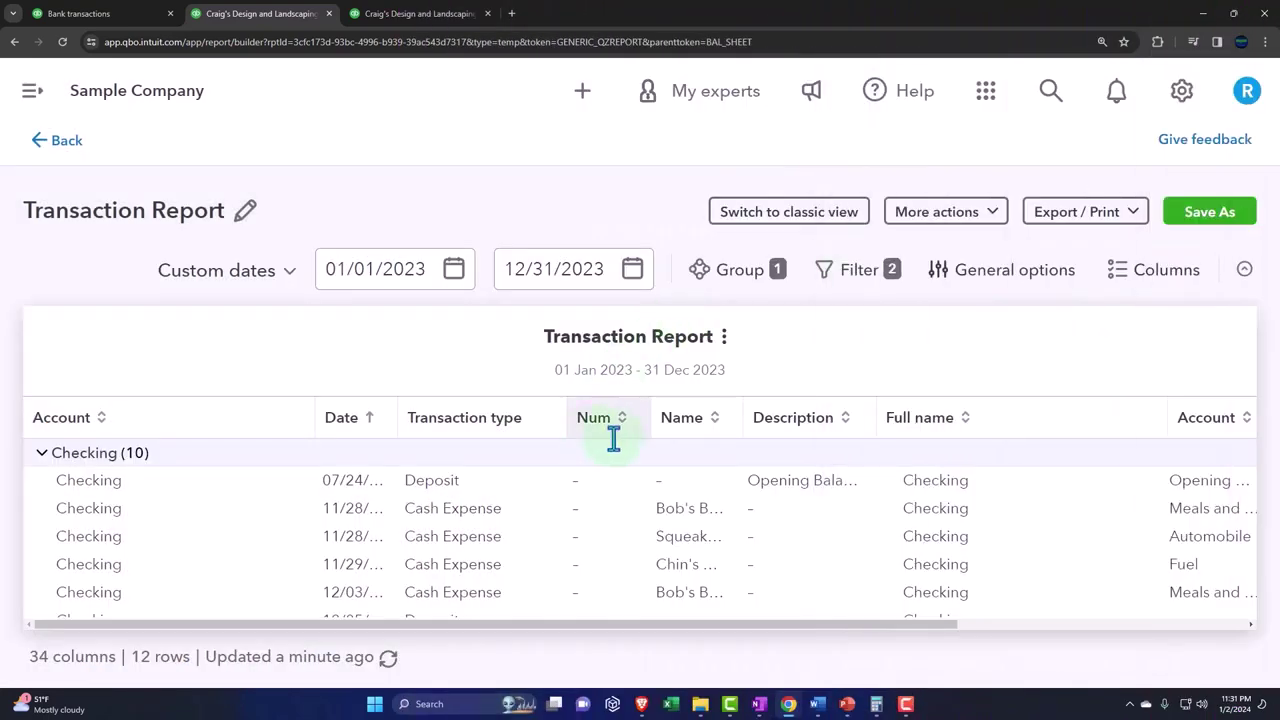
click(758, 228)
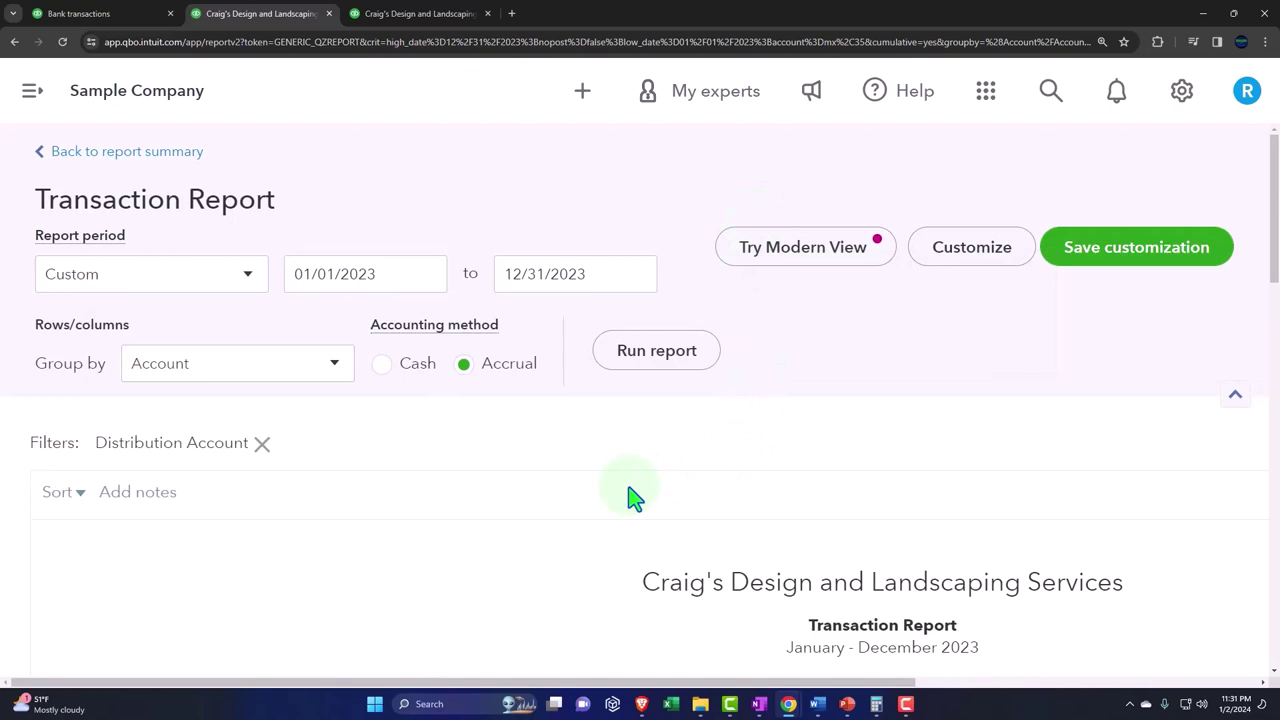
scroll(631, 500, down, 2)
scroll(631, 500, up, 2)
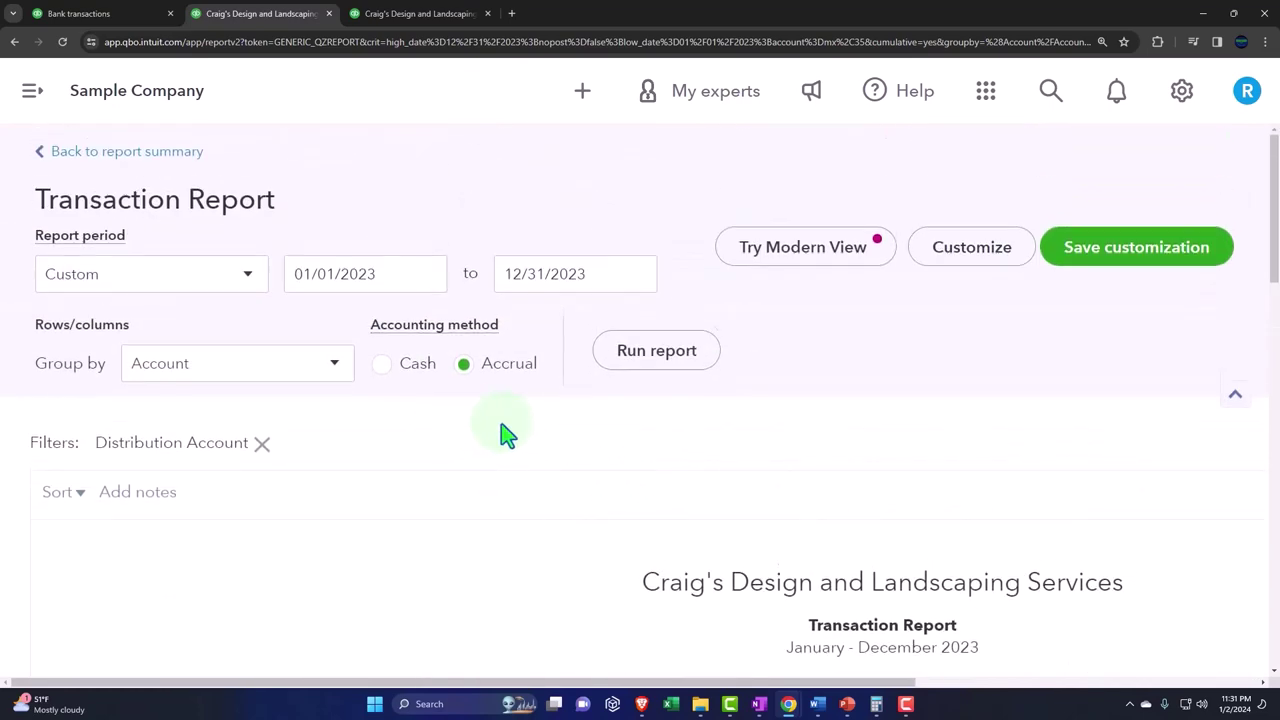
scroll(510, 440, down, 5)
scroll(571, 529, down, 1)
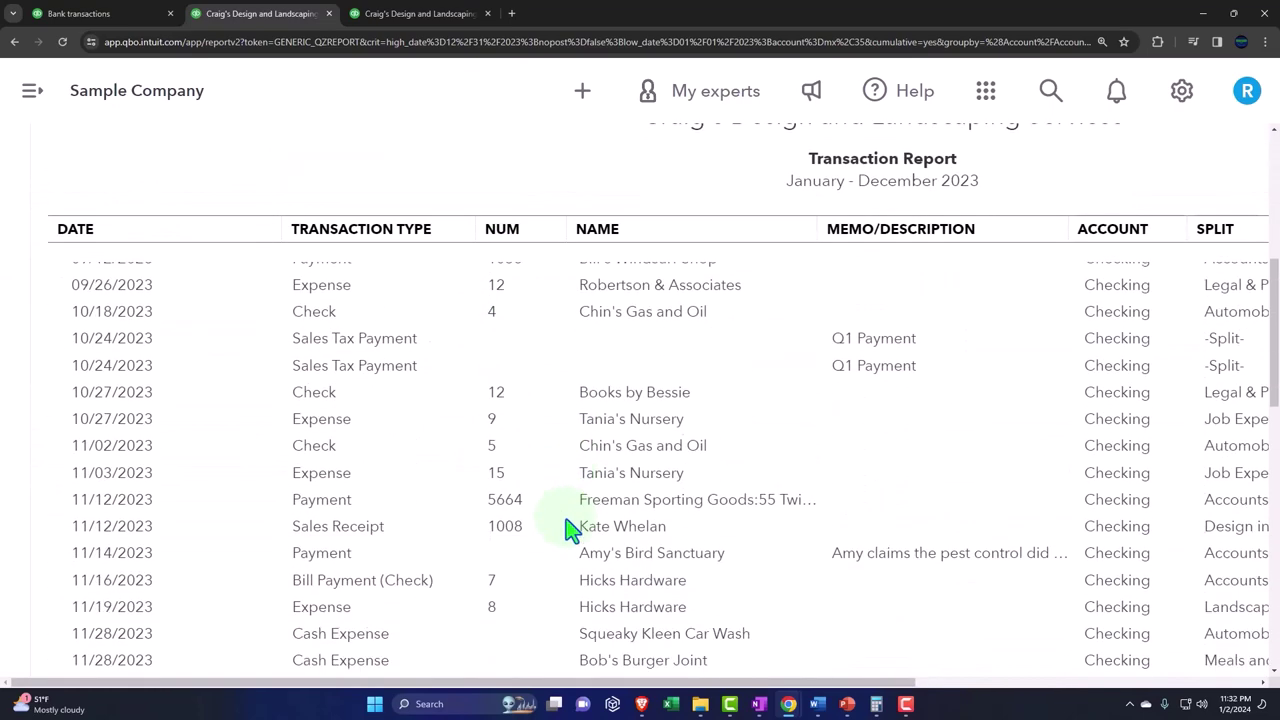
scroll(590, 560, down, 2)
scroll(600, 520, up, 4)
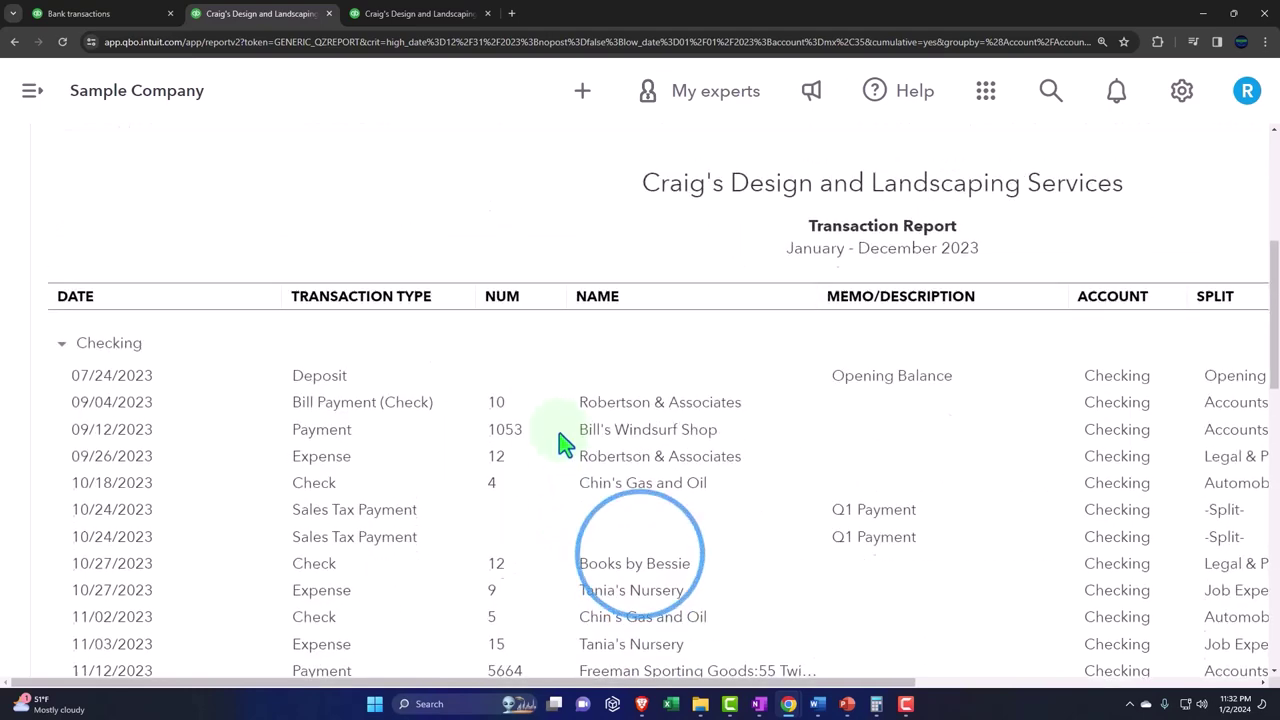
scroll(563, 445, up, 5)
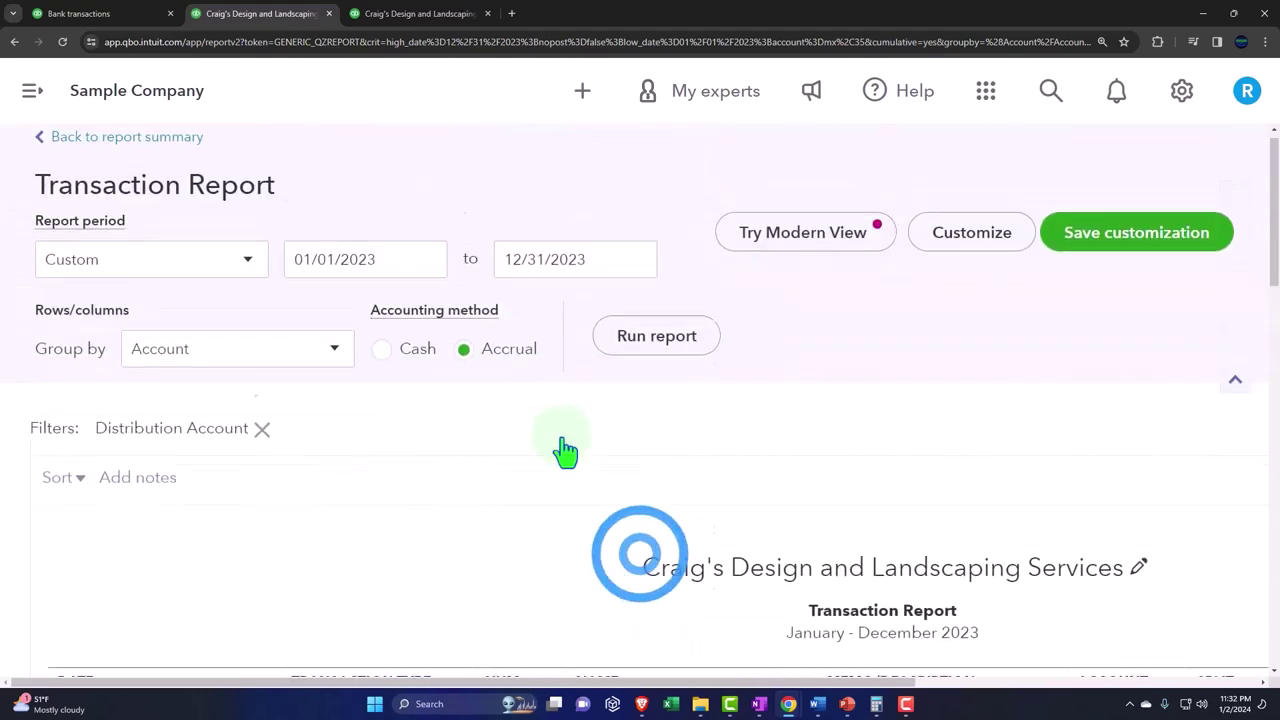
Step: Enable the Transaction Type filter in the Customize panel's Filter section
click(960, 270)
scroll(857, 286, down, 3)
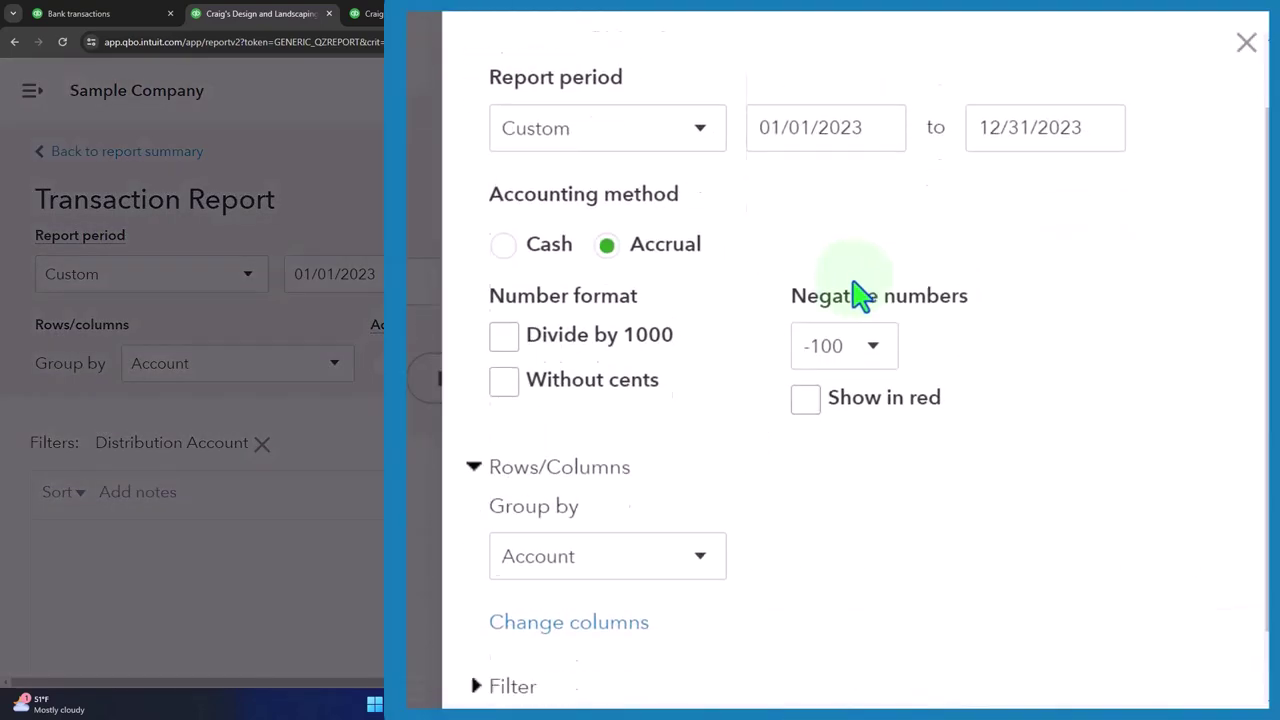
click(478, 606)
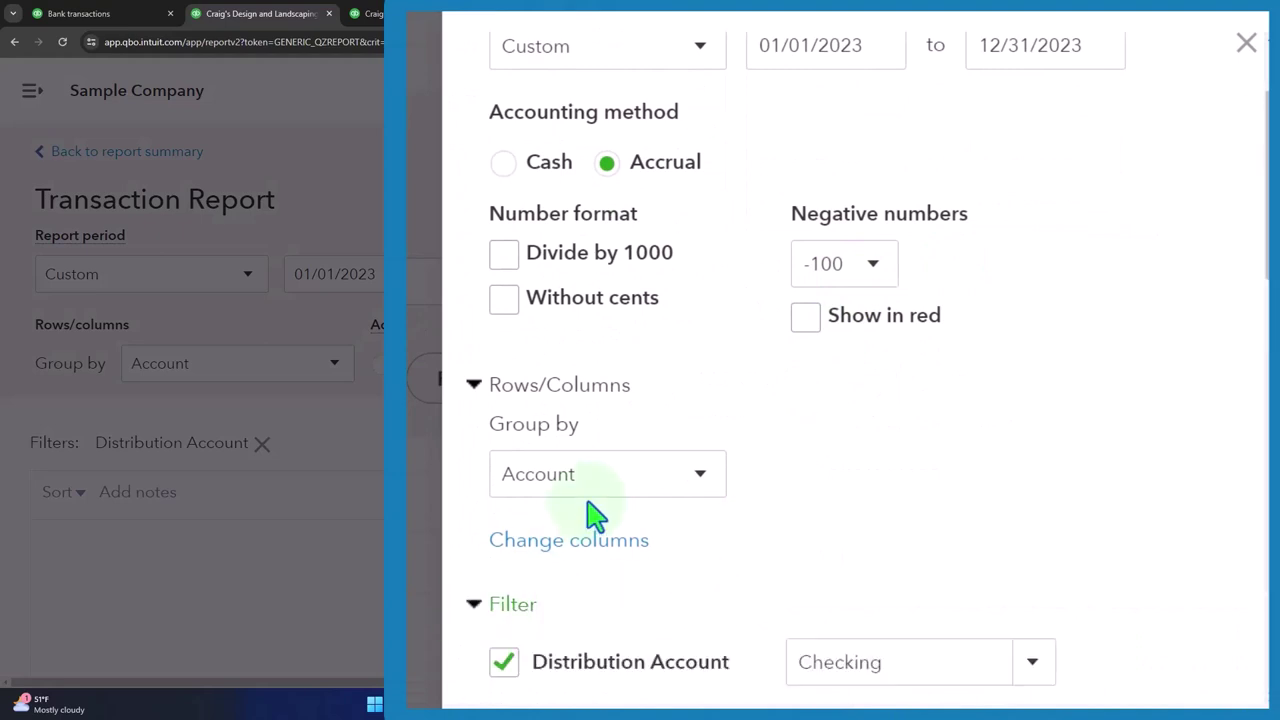
scroll(592, 514, down, 3)
scroll(595, 515, down, 1)
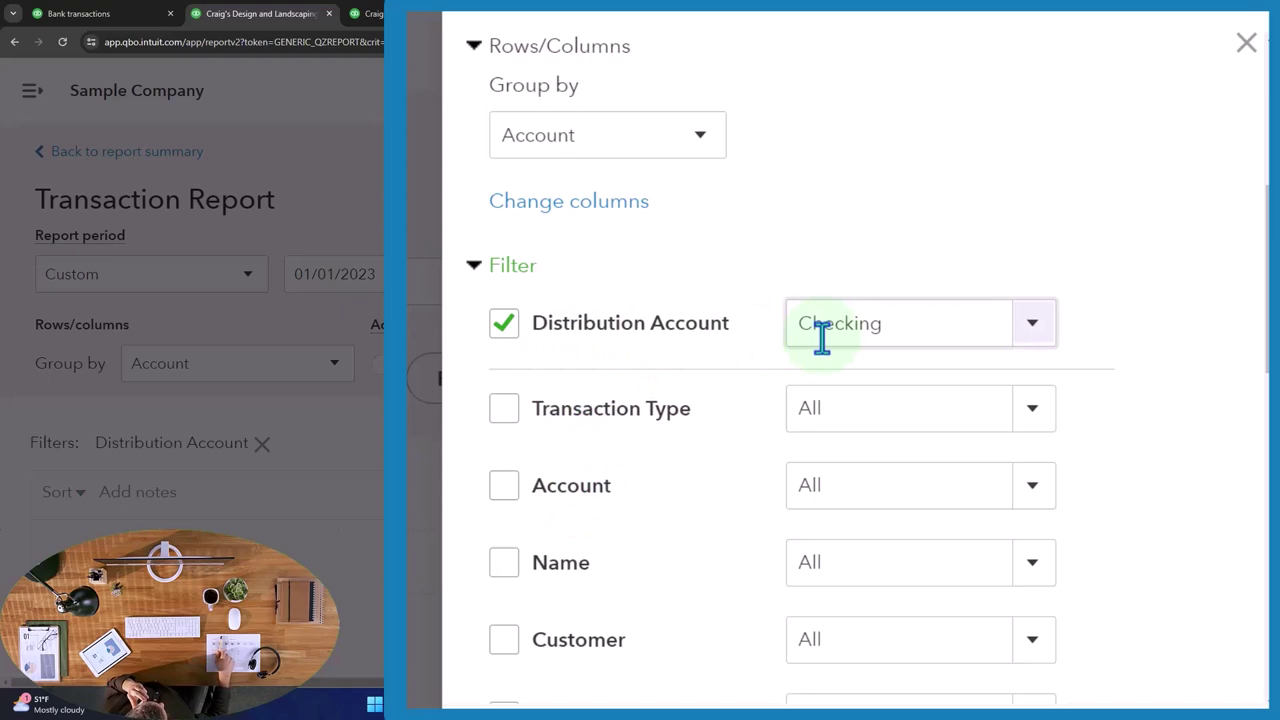
scroll(650, 417, down, 2)
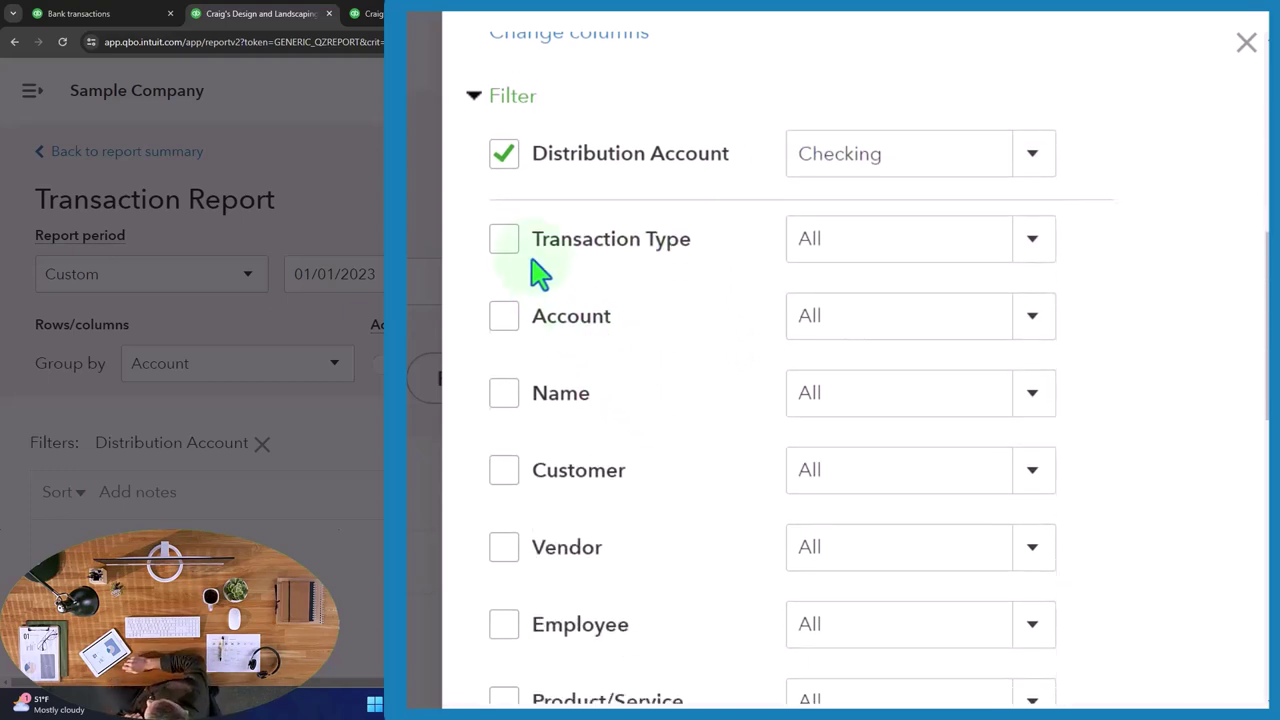
click(505, 240)
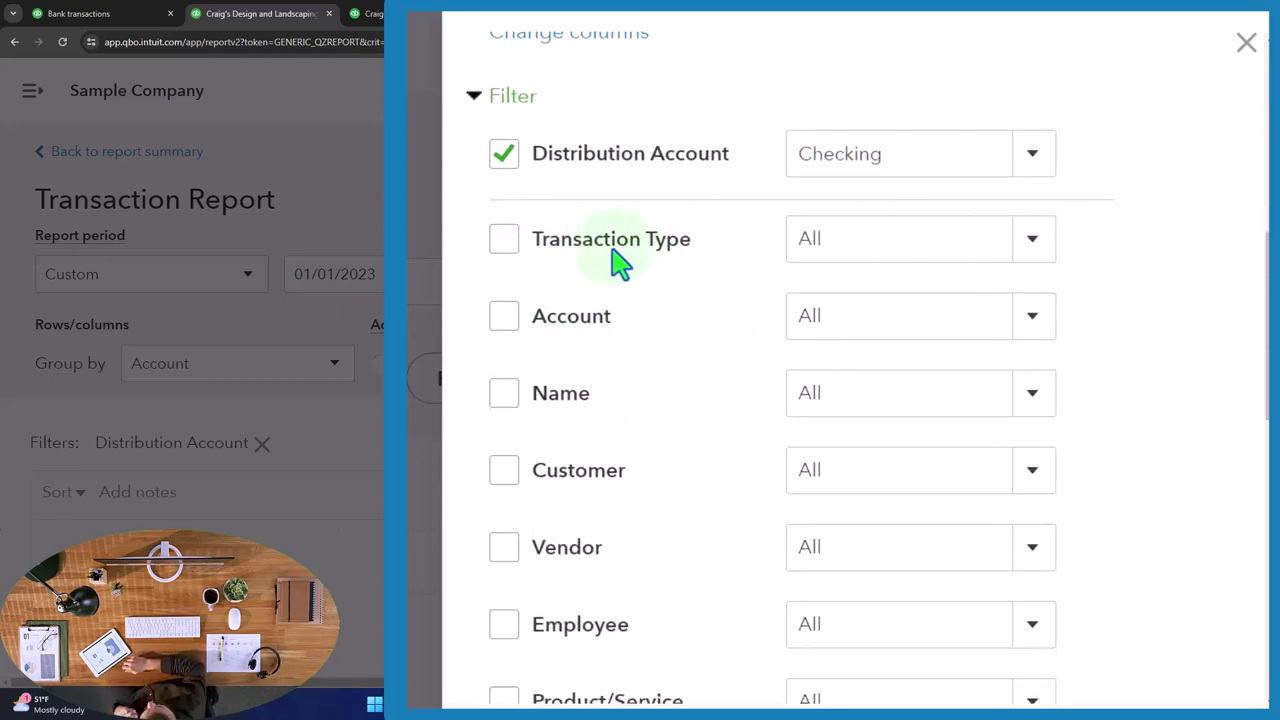
click(505, 245)
Step: Select Check and Deposit as the transaction types and rerun the report
click(1022, 228)
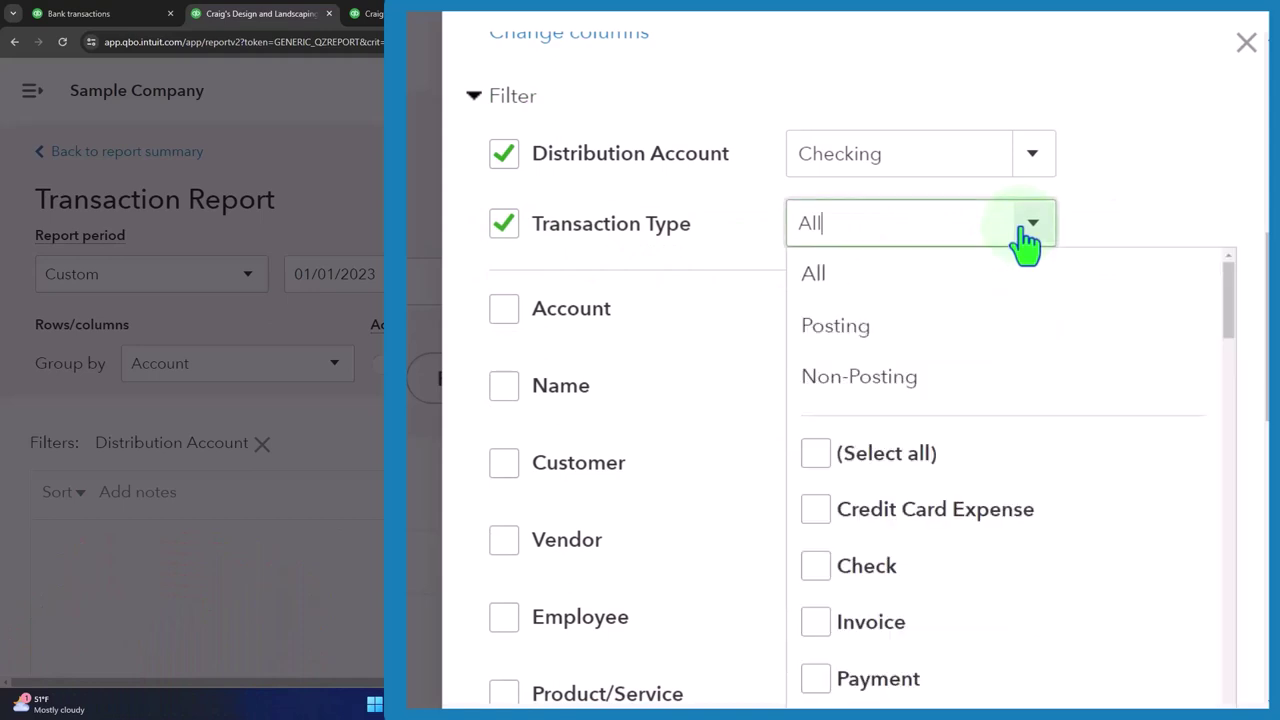
scroll(975, 495, down, 2)
scroll(975, 487, down, 1)
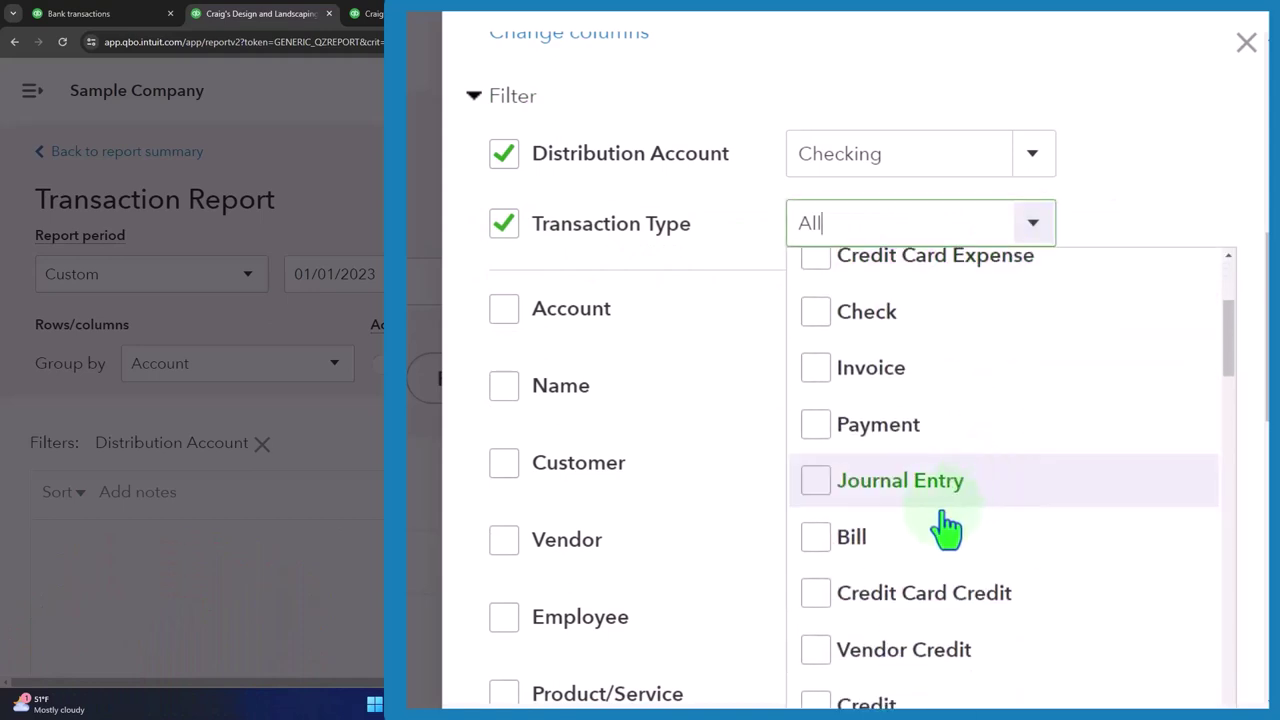
click(818, 314)
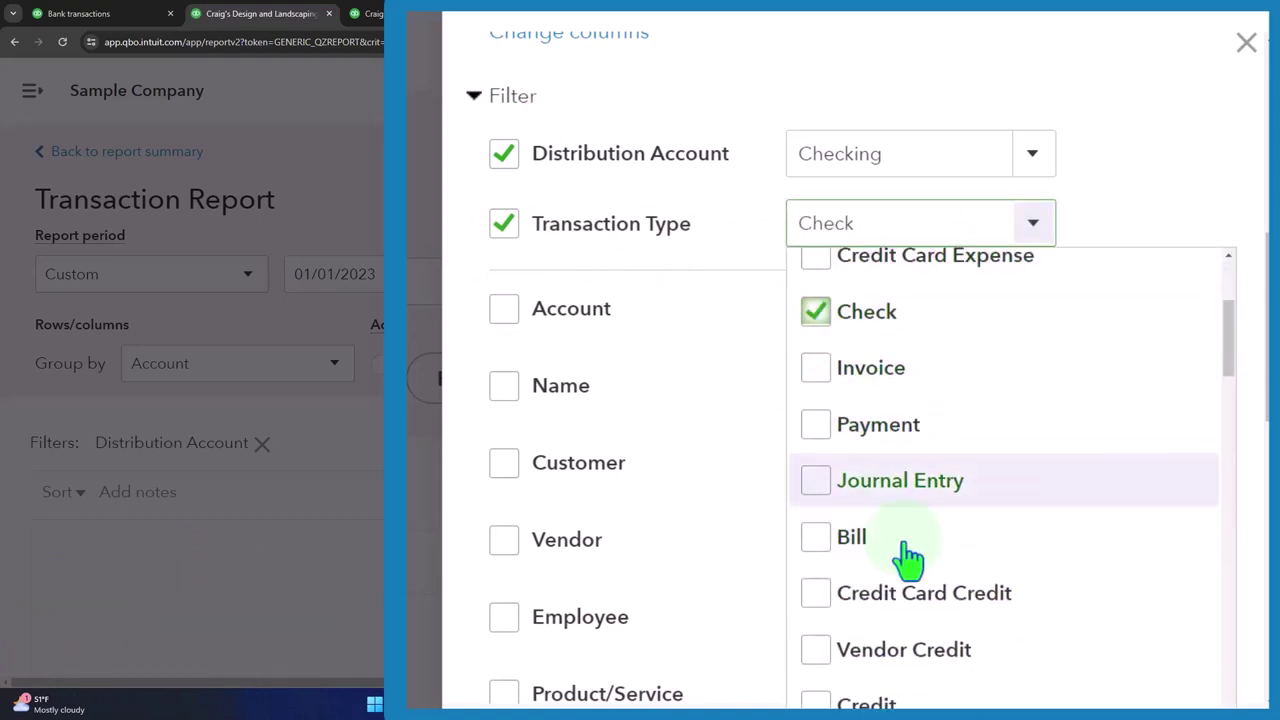
scroll(920, 623, up, 3)
scroll(923, 634, down, 1)
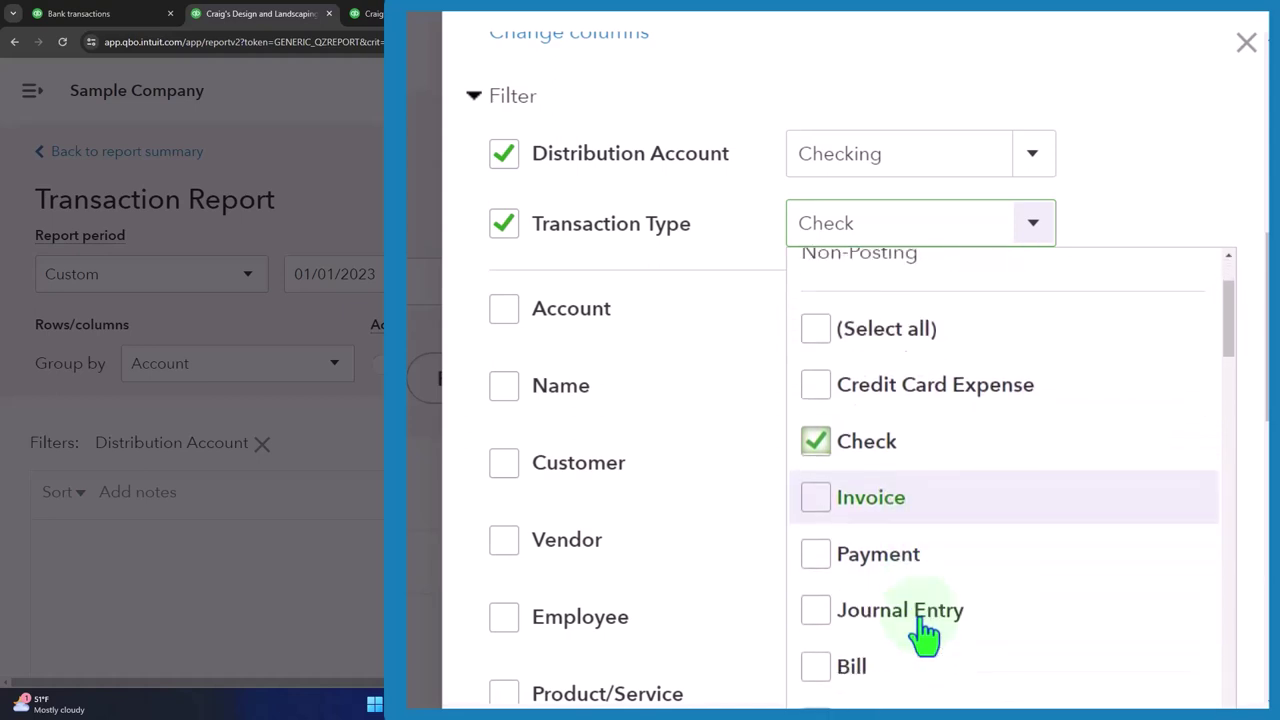
scroll(925, 632, down, 1)
scroll(850, 578, down, 6)
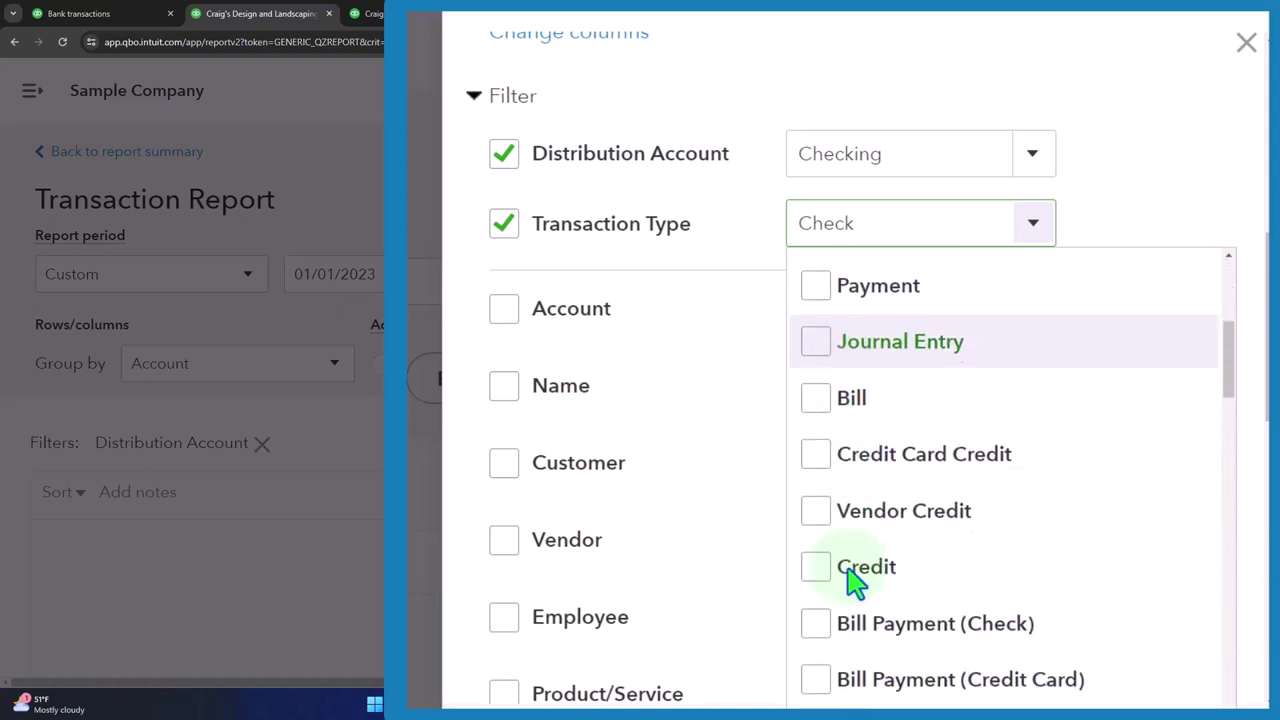
click(822, 542)
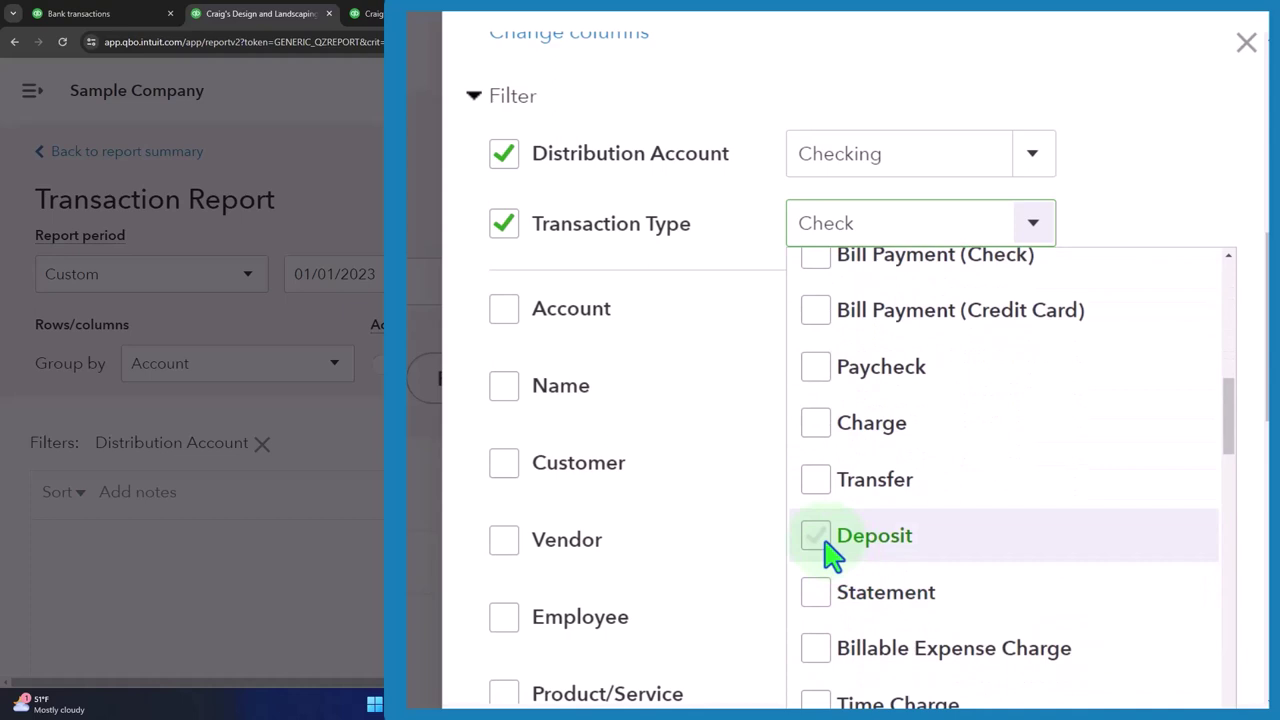
click(1157, 206)
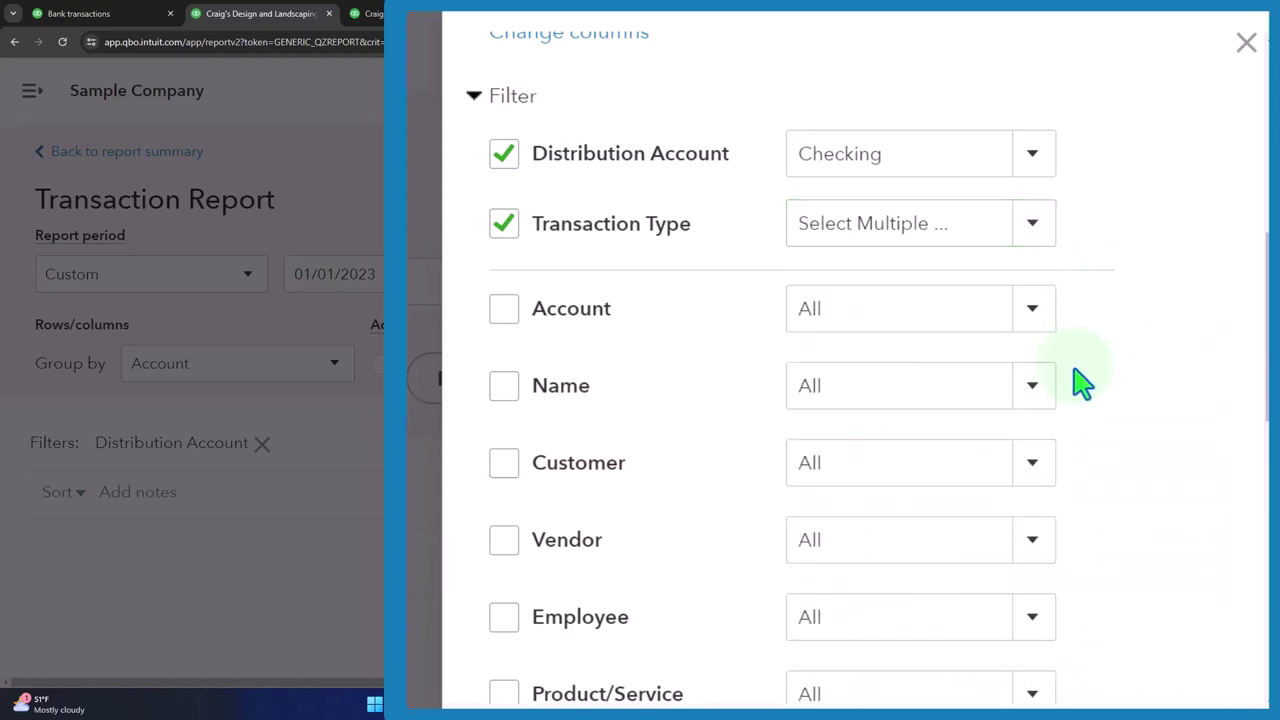
scroll(1055, 460, down, 2)
scroll(1055, 460, down, 5)
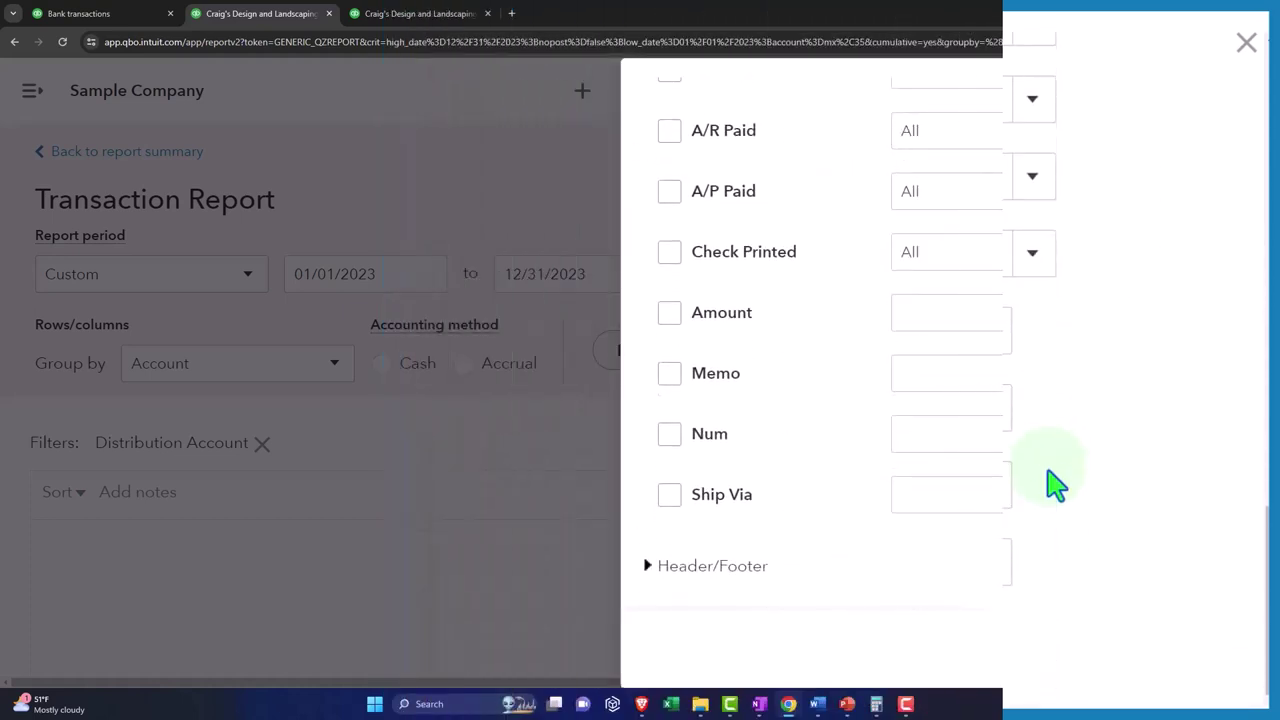
click(1165, 635)
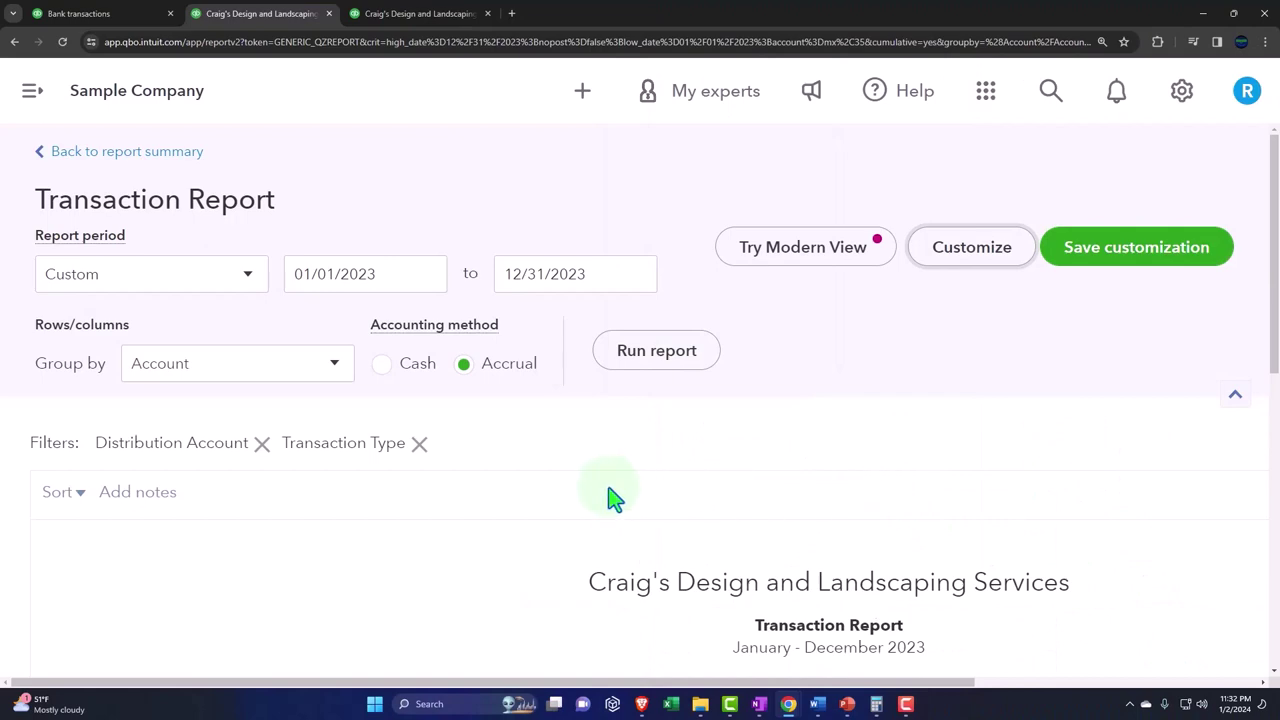
Step: Review the filtered Checking transactions, then return to the Balance Sheet
scroll(580, 490, down, 2)
scroll(558, 490, down, 3)
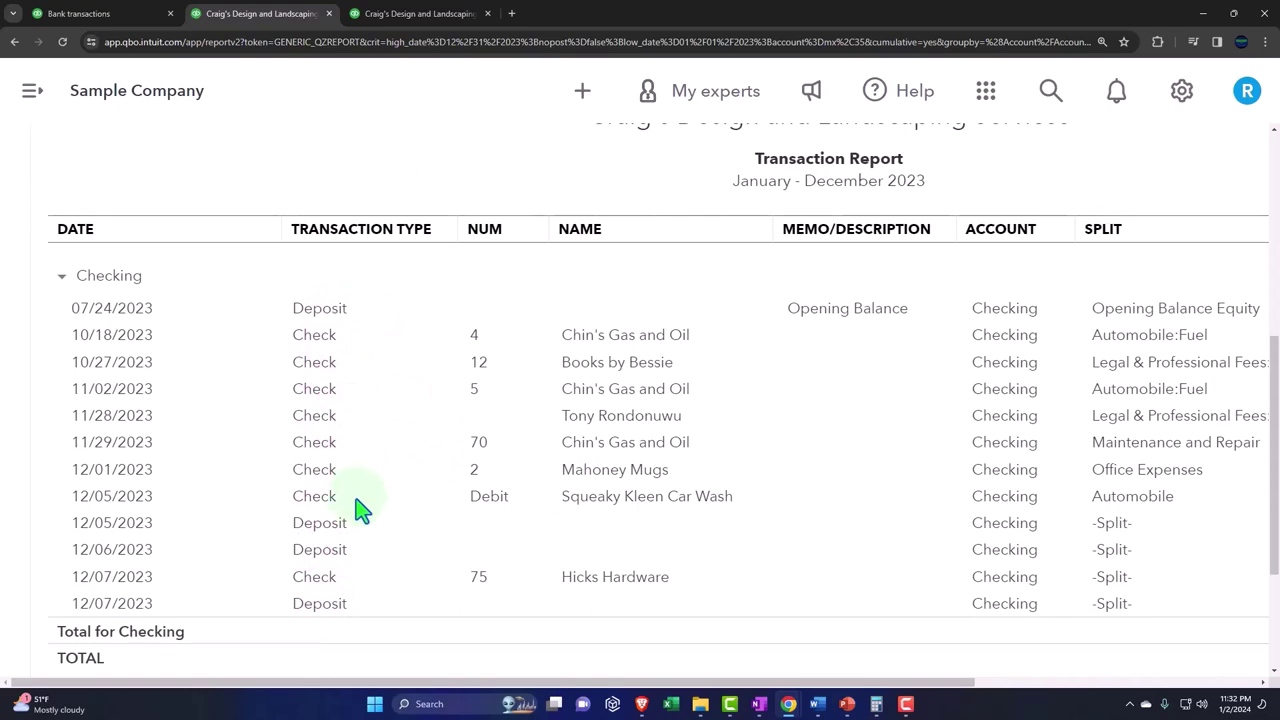
scroll(362, 510, up, 5)
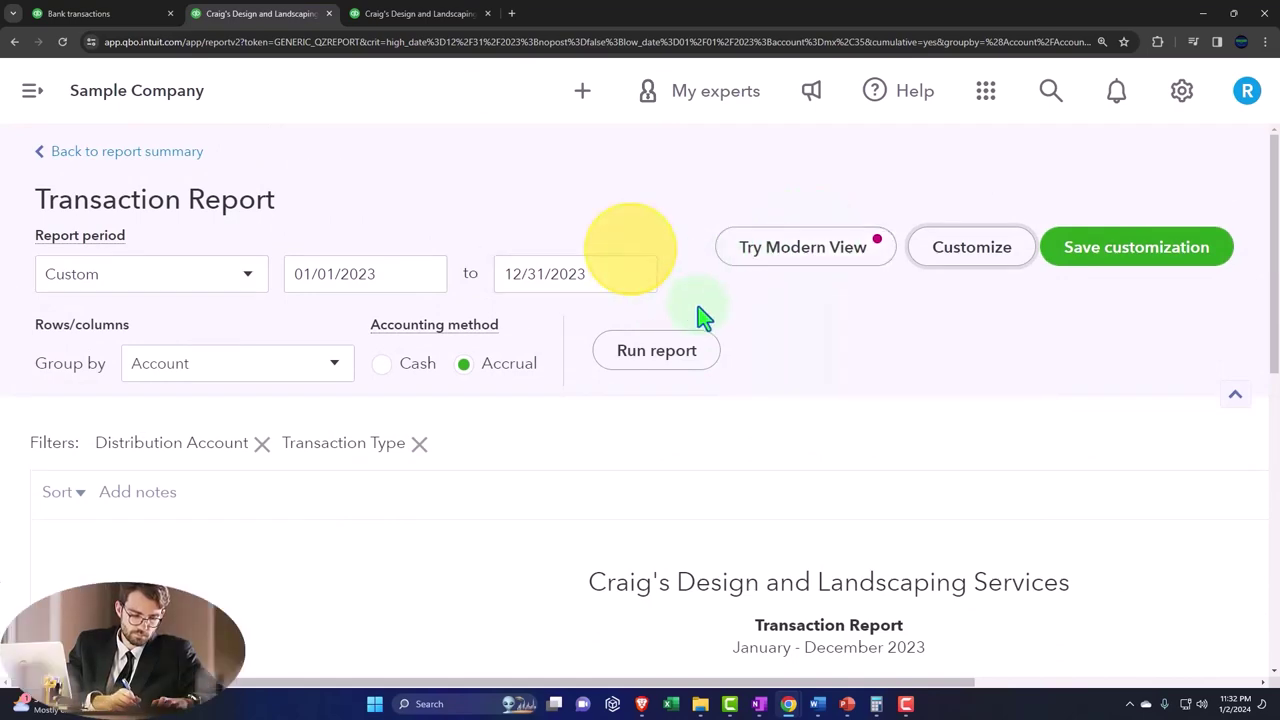
scroll(735, 360, down, 4)
scroll(737, 370, up, 3)
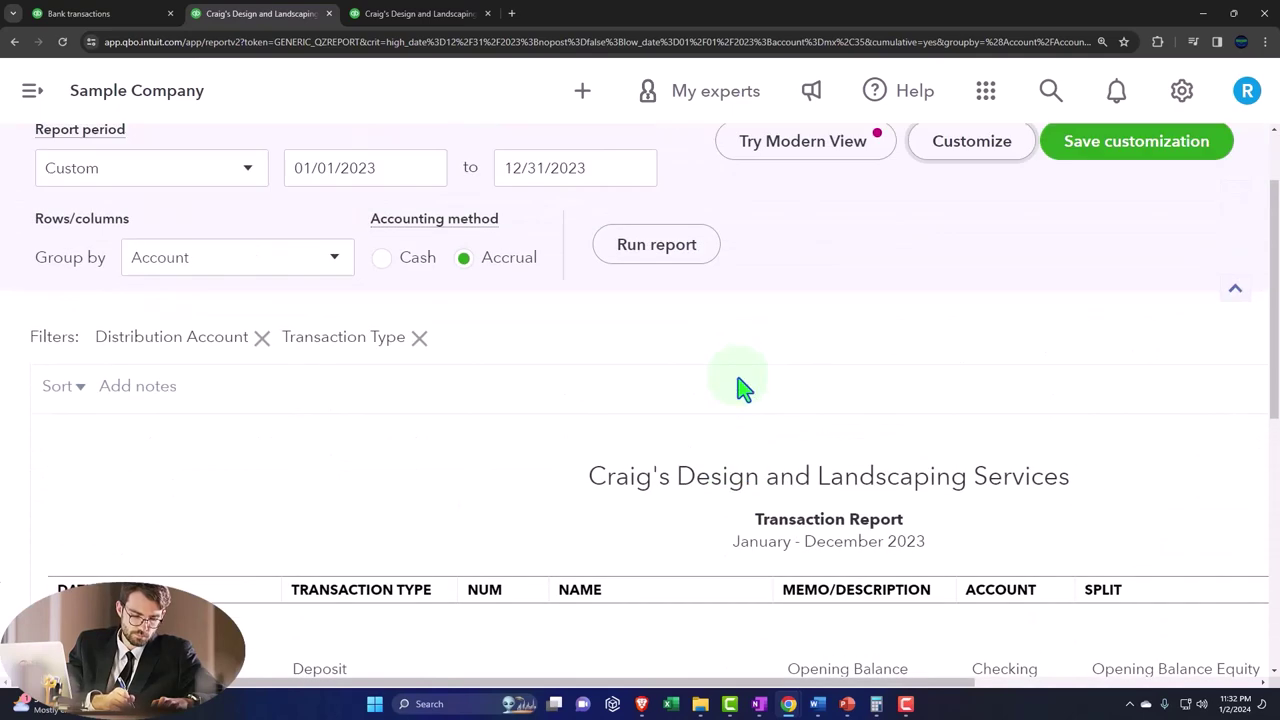
scroll(737, 381, up, 1)
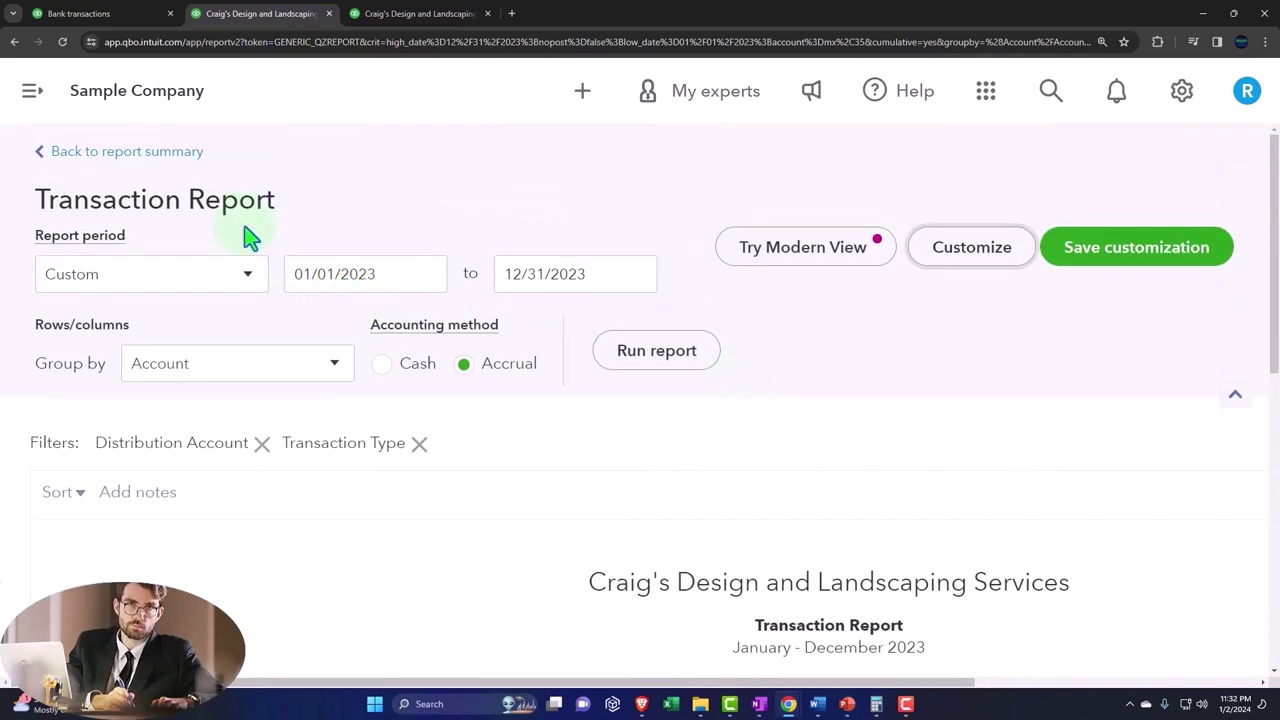
click(157, 153)
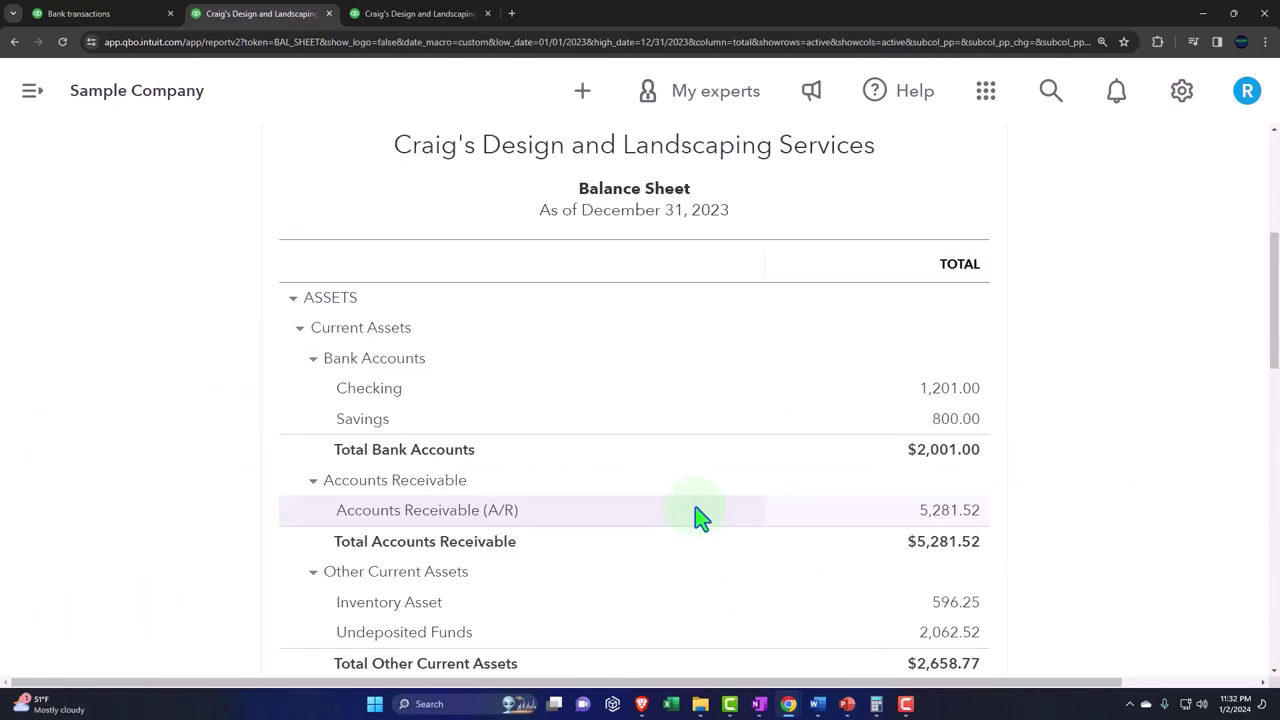
Step: In Customize, collapse the other sections and expand the Header/Footer options
scroll(700, 517, up, 5)
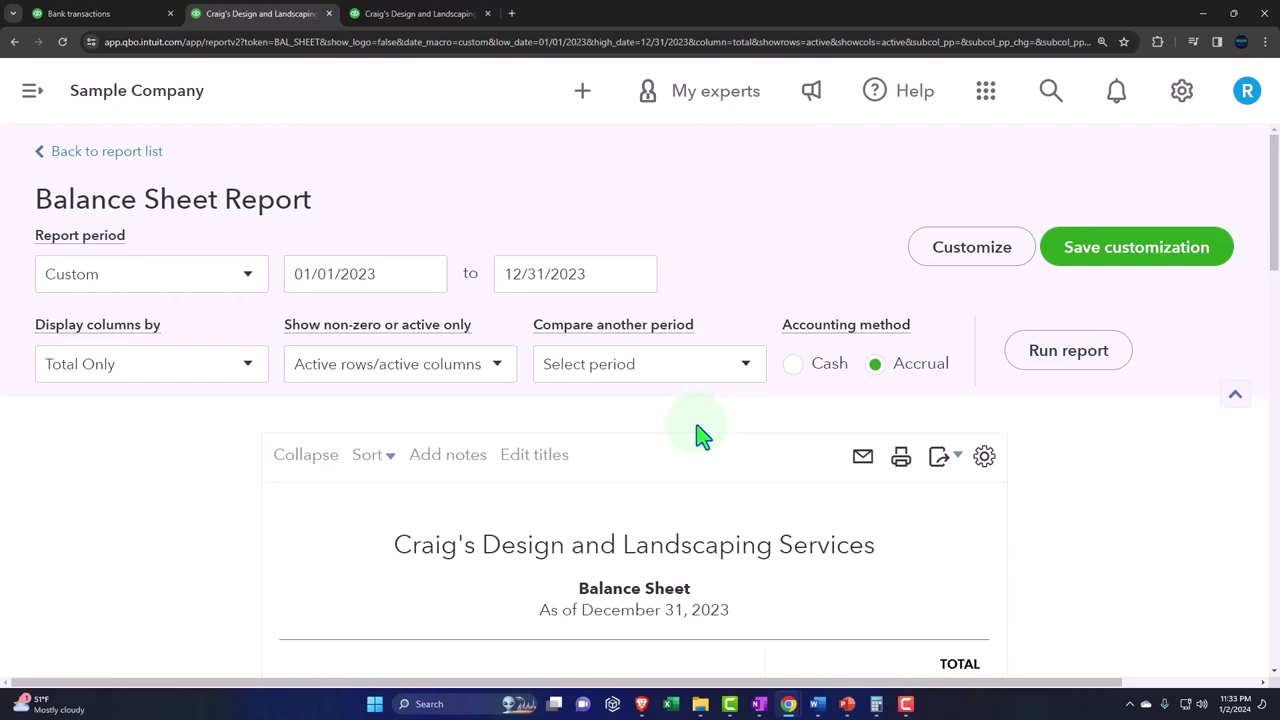
click(966, 277)
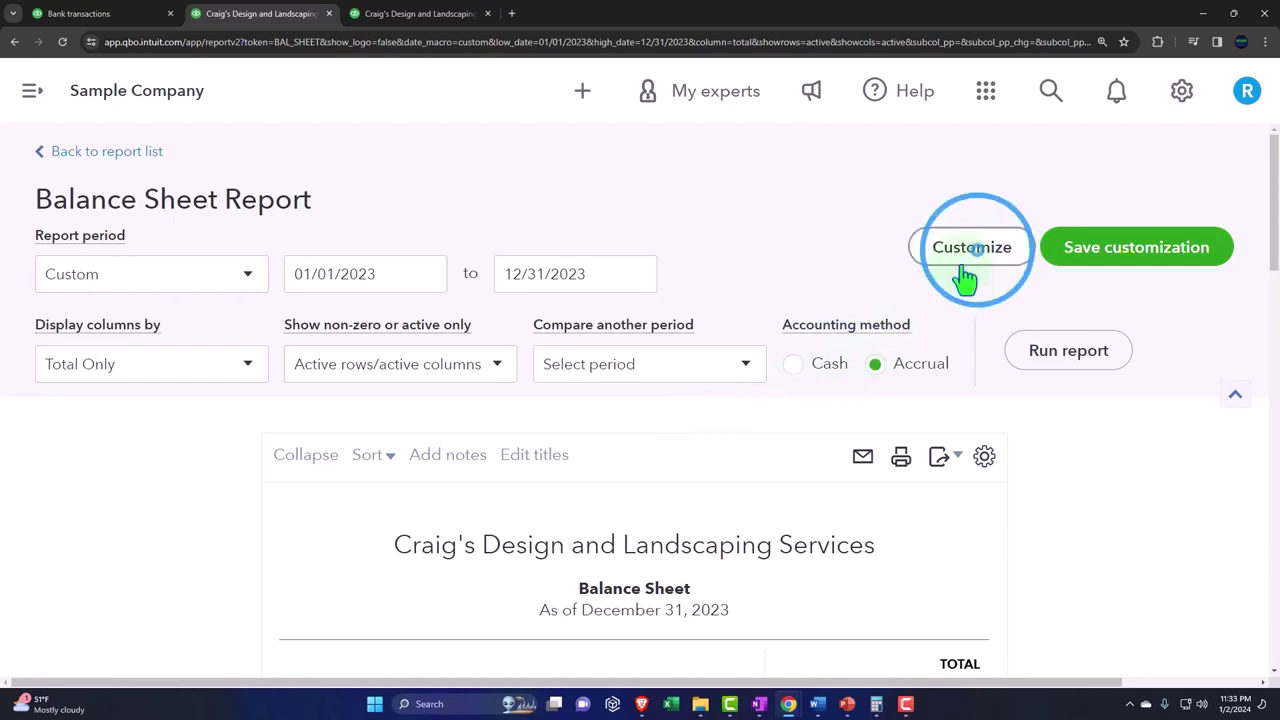
scroll(963, 290, down, 2)
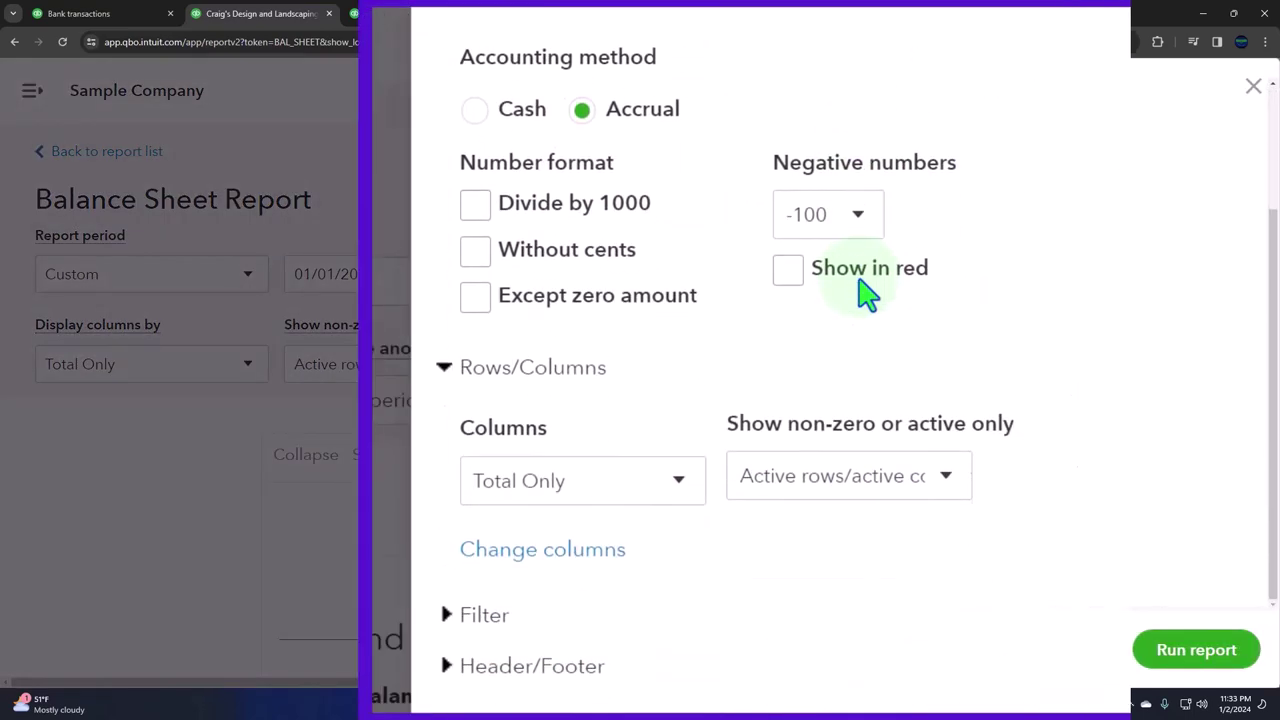
click(445, 368)
click(446, 80)
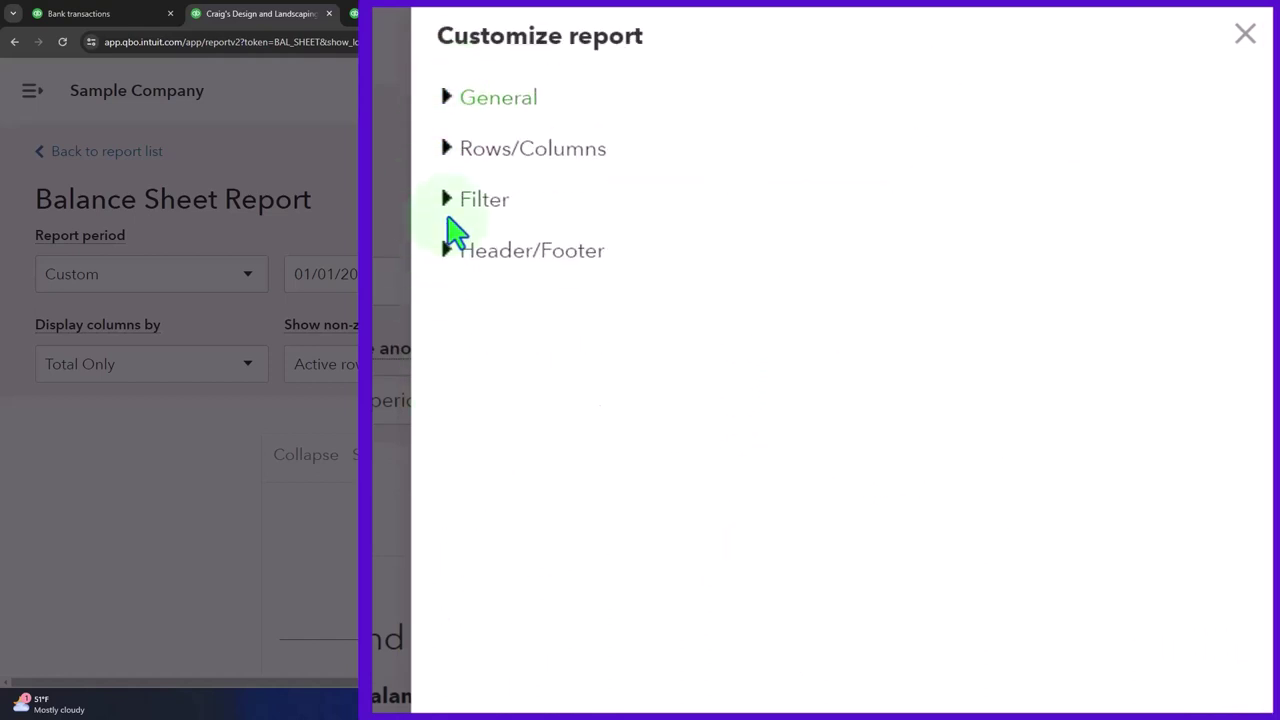
click(445, 200)
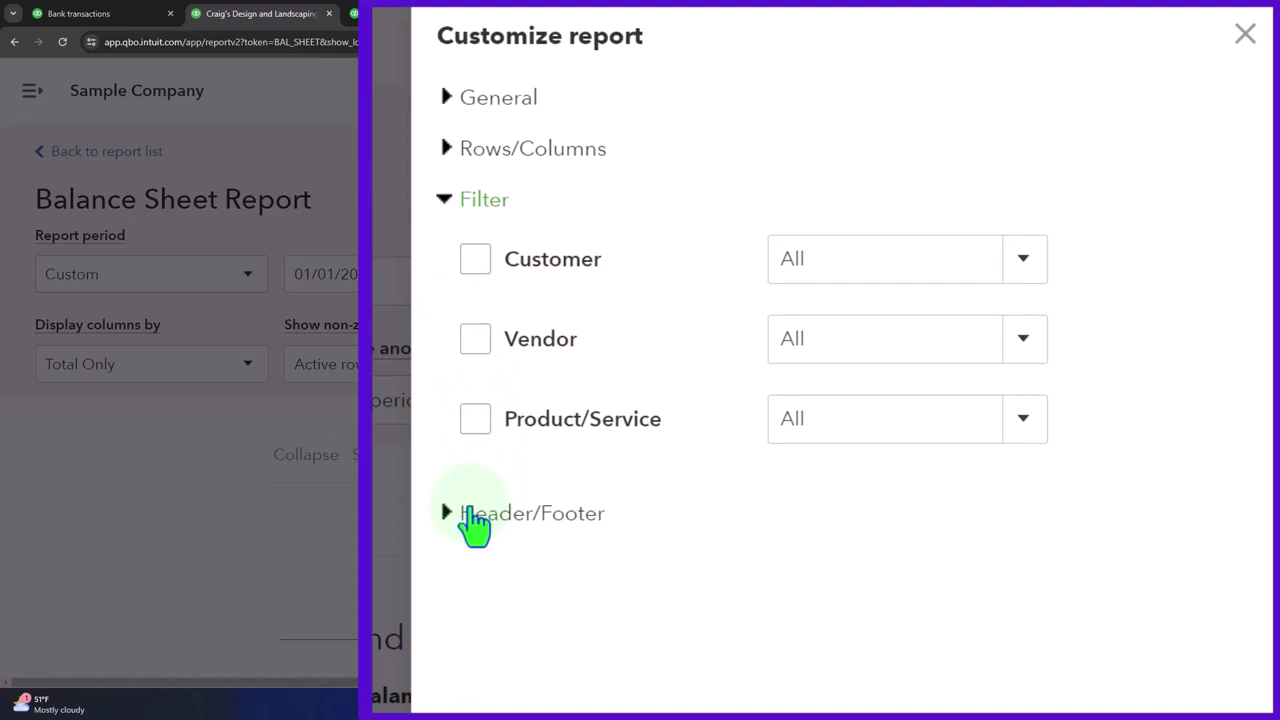
click(446, 200)
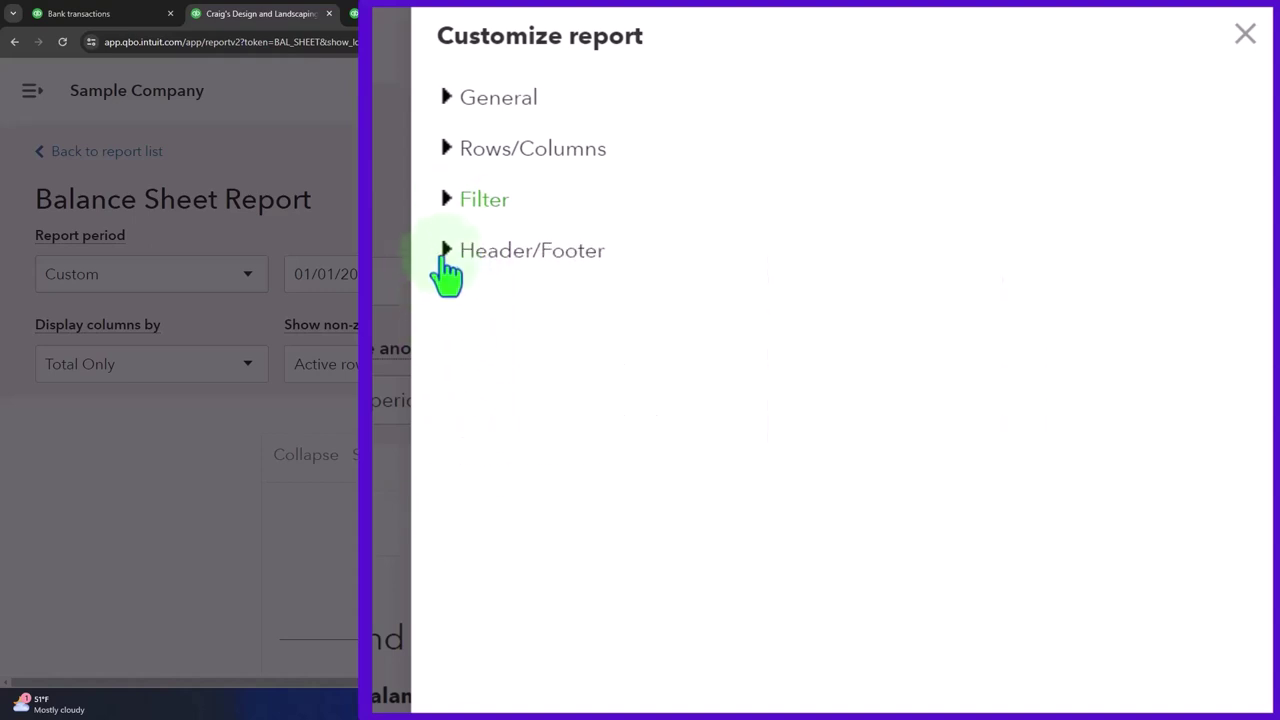
click(446, 252)
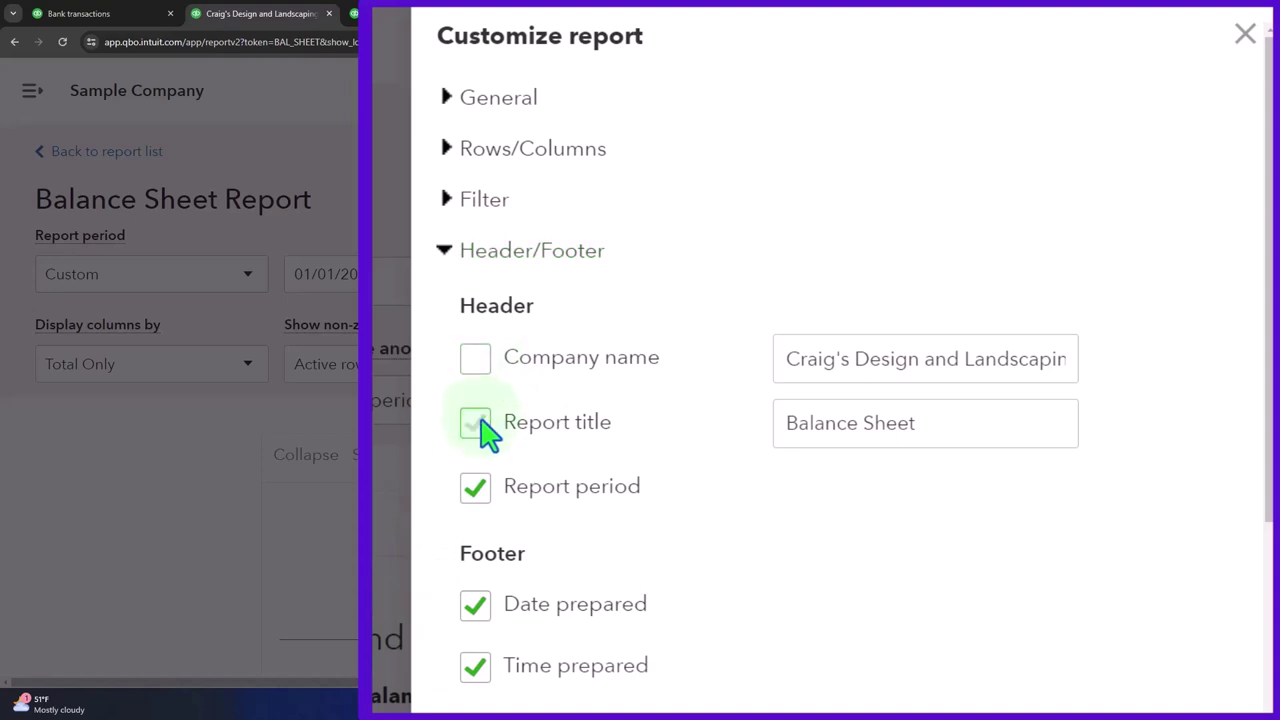
Step: Rerun the Balance Sheet report with the header changes applied
click(1186, 651)
scroll(833, 596, down, 3)
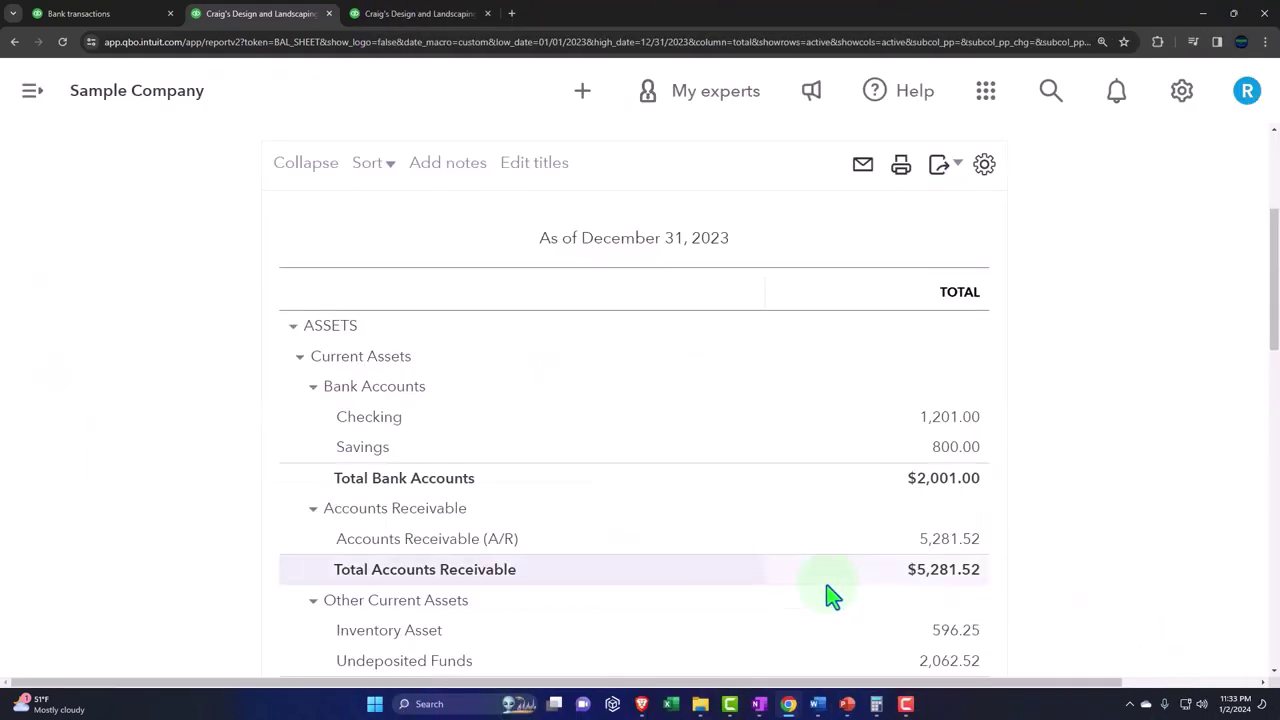
scroll(710, 431, up, 1)
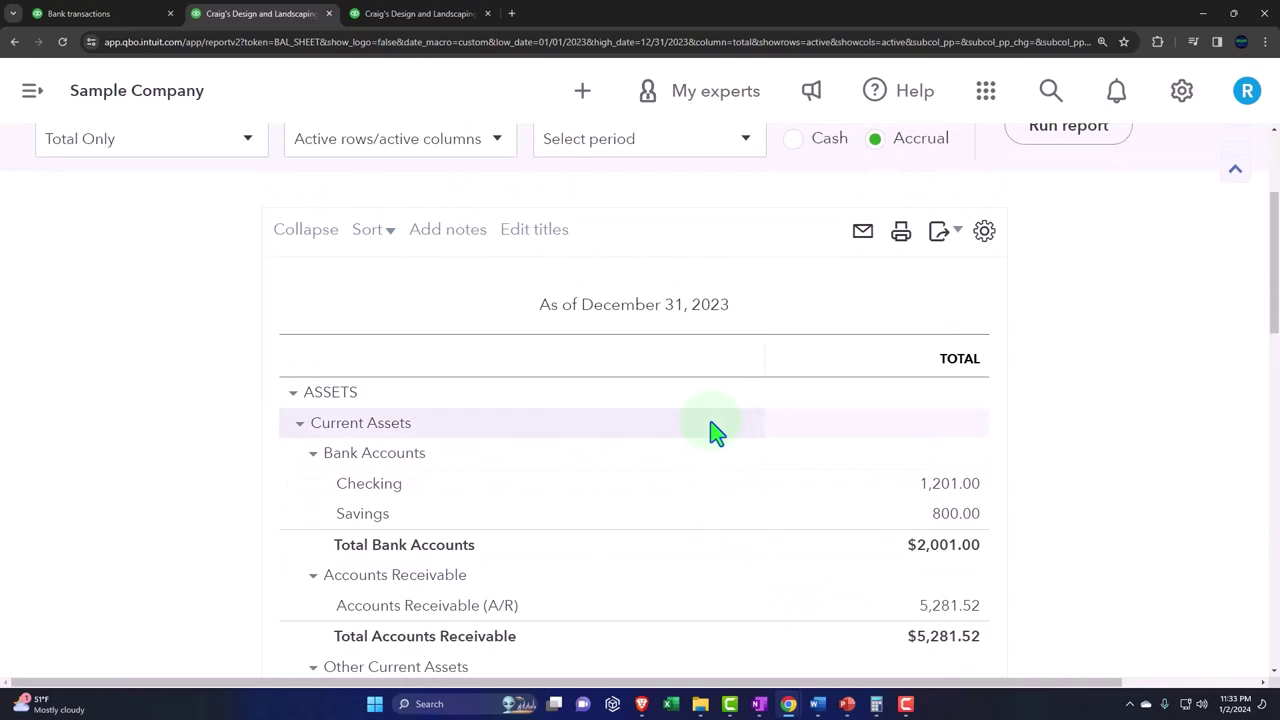
scroll(710, 431, up, 1)
click(1063, 198)
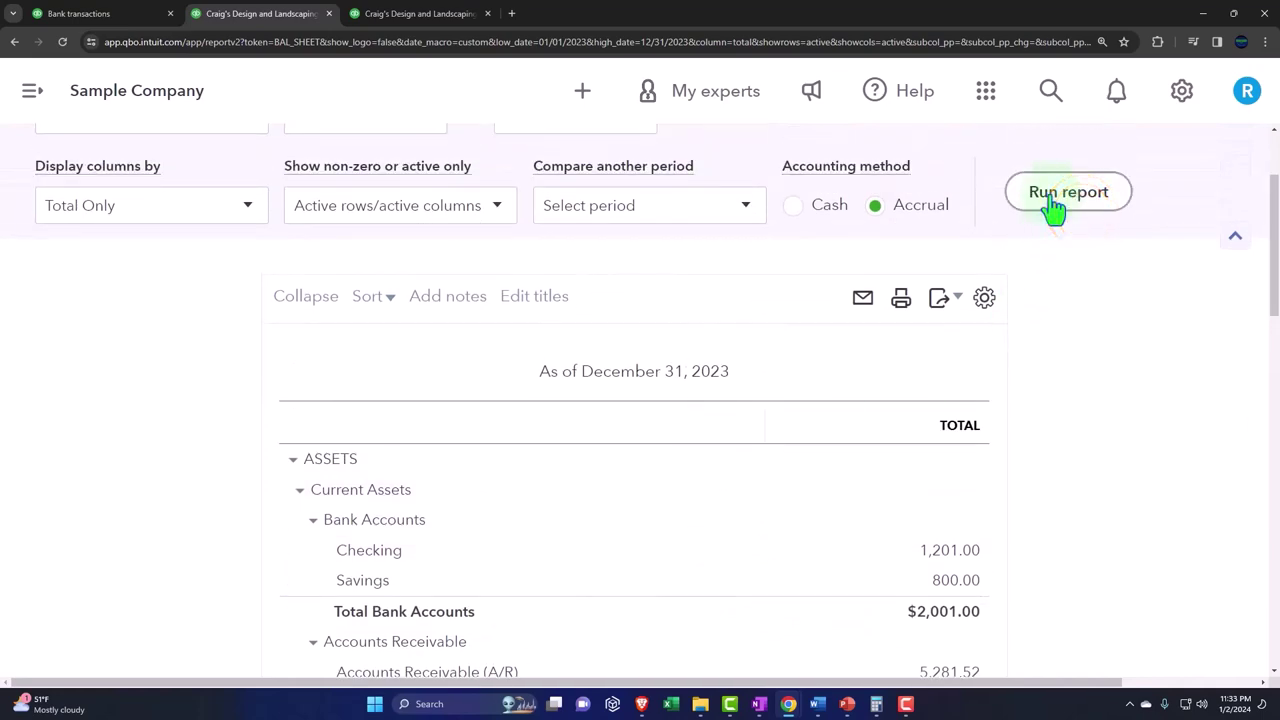
scroll(920, 335, up, 3)
Step: Turn Company name and Report title back on in the header and rerun the report
click(960, 247)
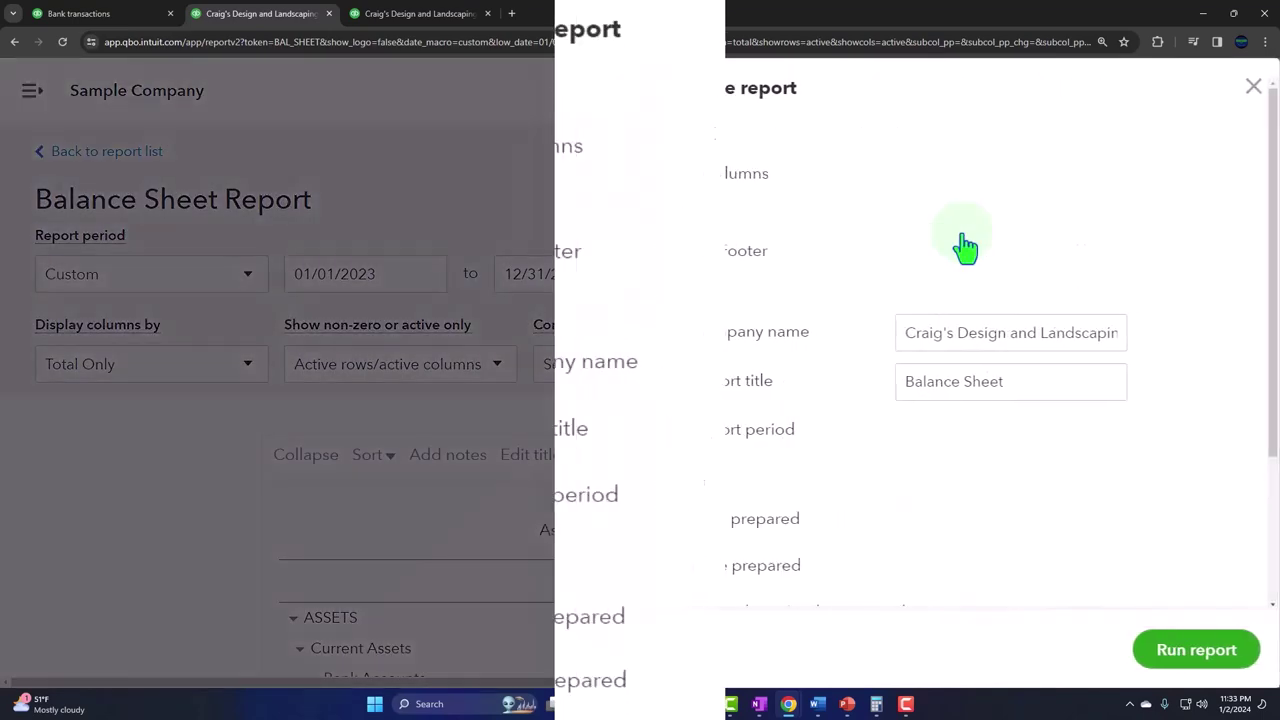
click(449, 366)
click(450, 428)
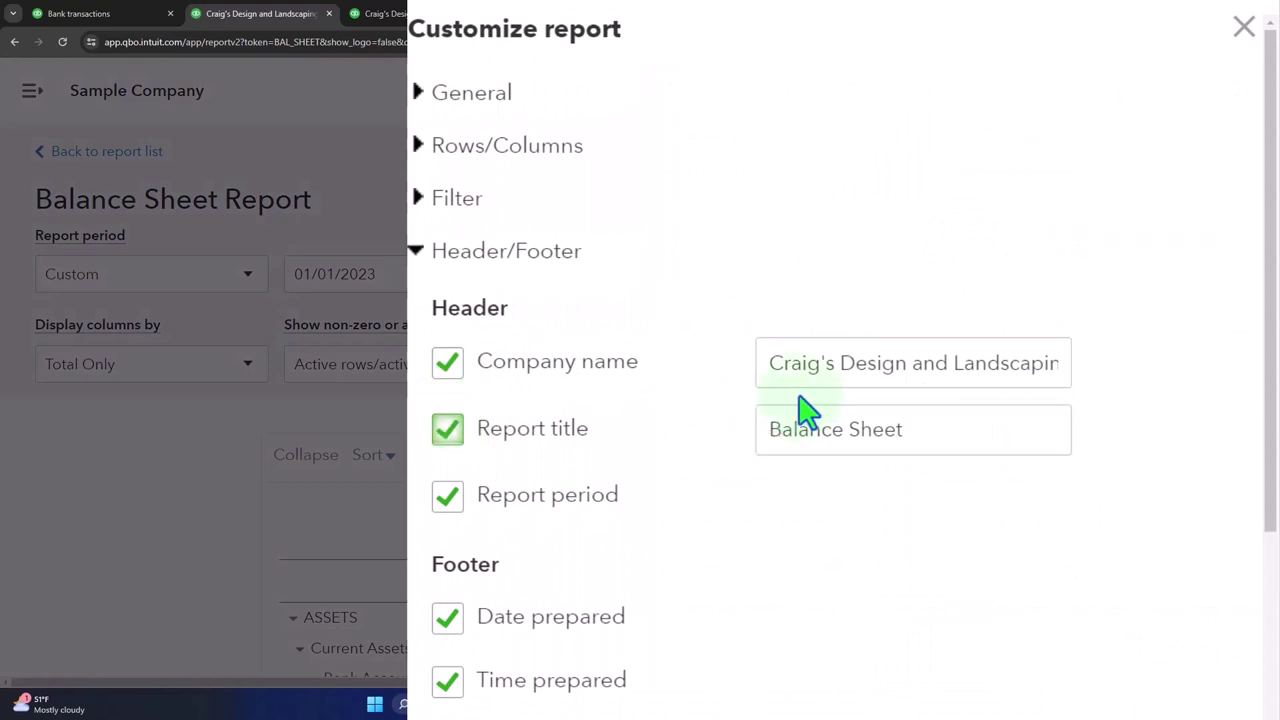
click(947, 375)
click(1193, 652)
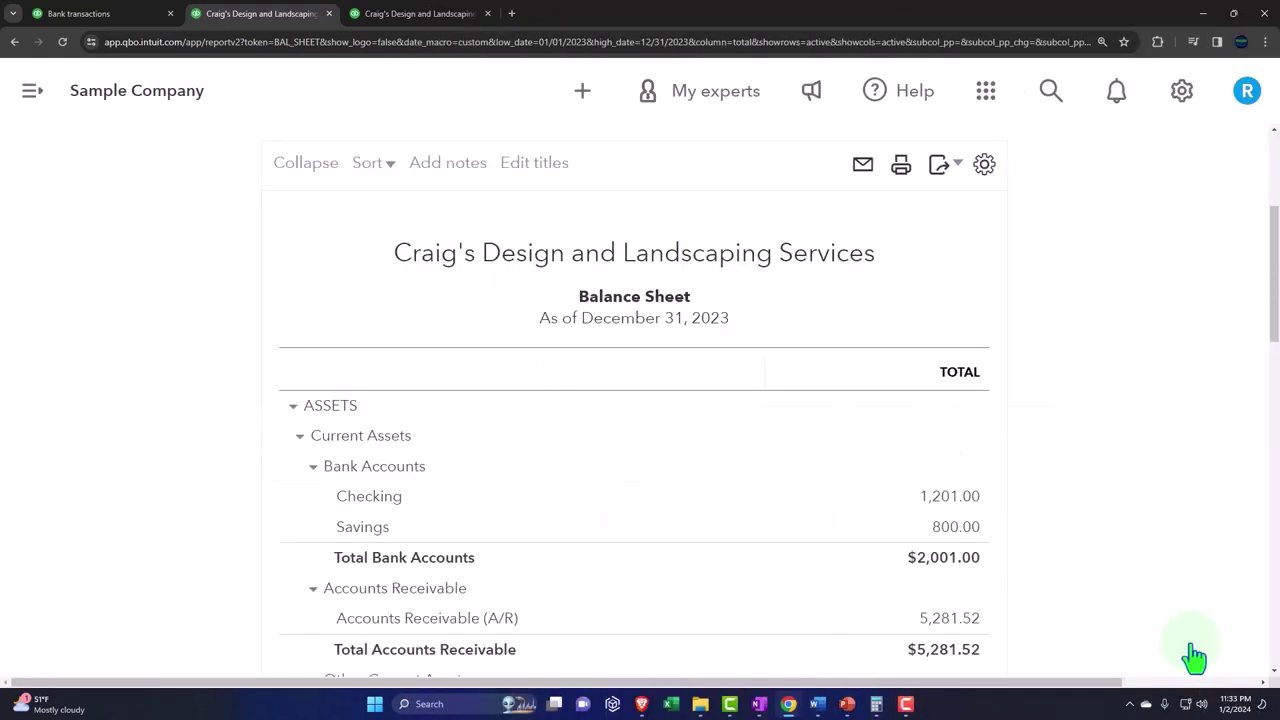
Step: Erase the company name and Balance Sheet title text from the report heading
click(722, 253)
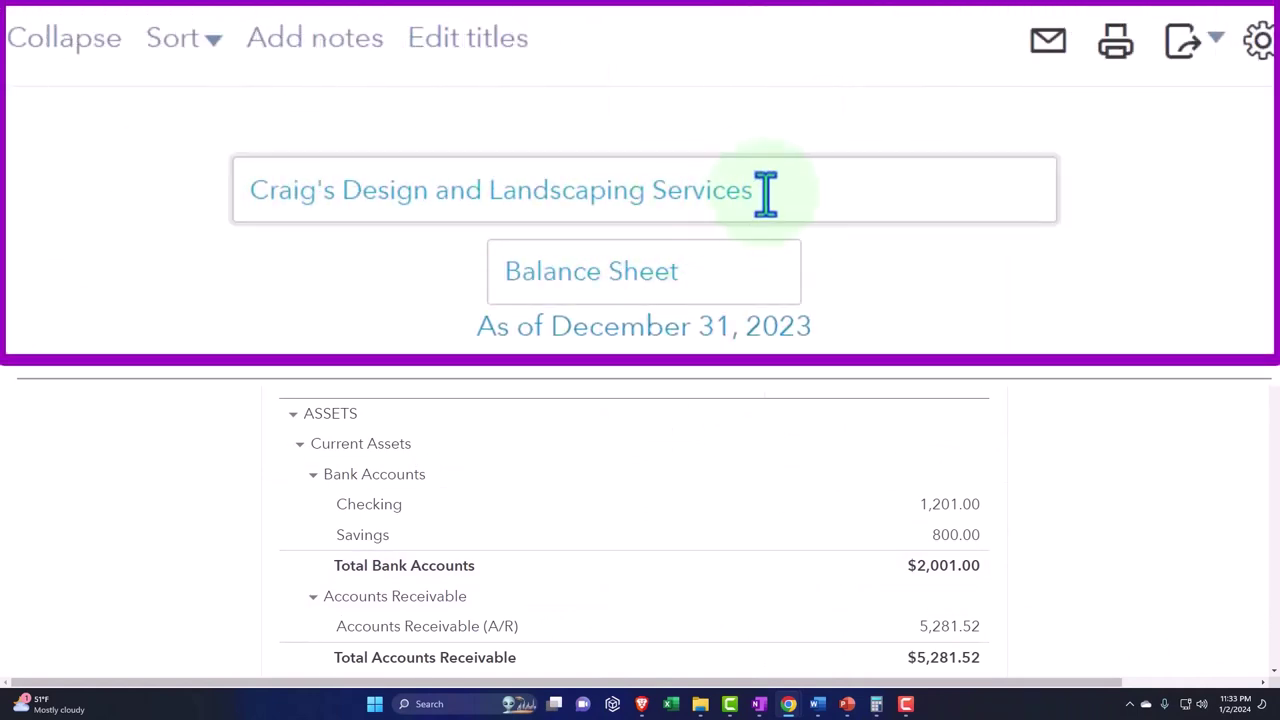
drag(765, 192, 190, 140)
key(BackSpace)
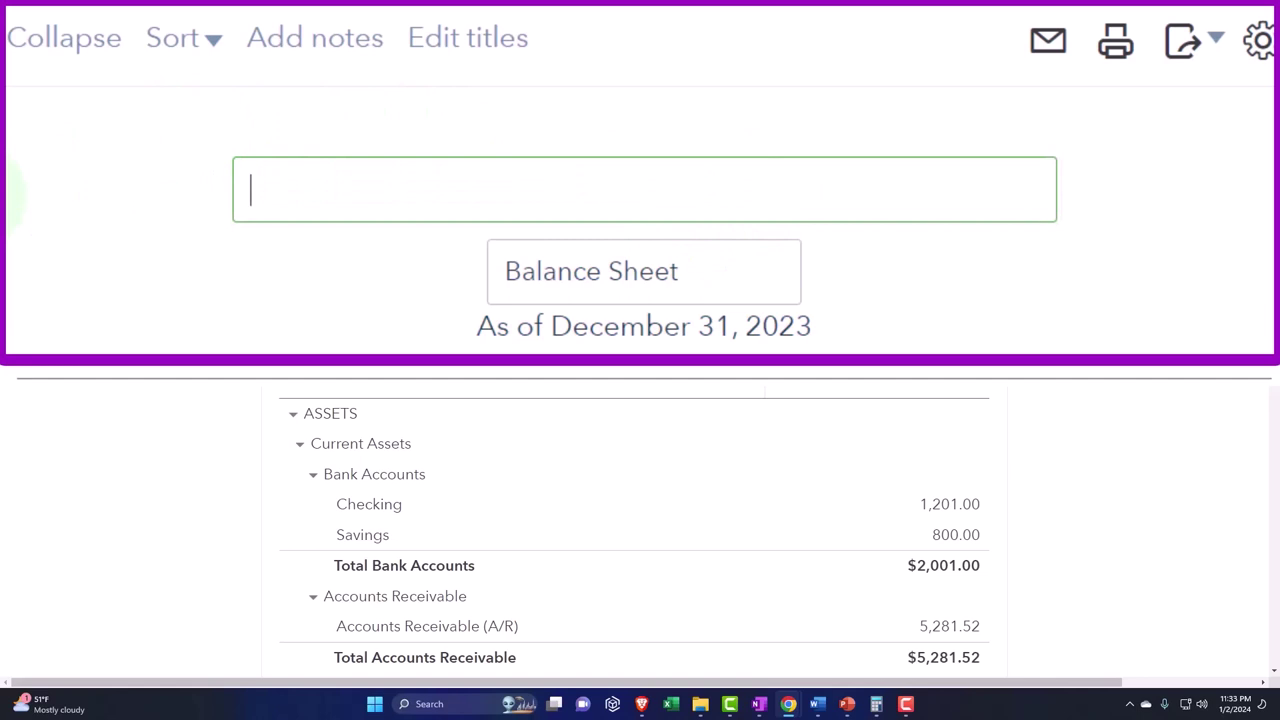
key(Return)
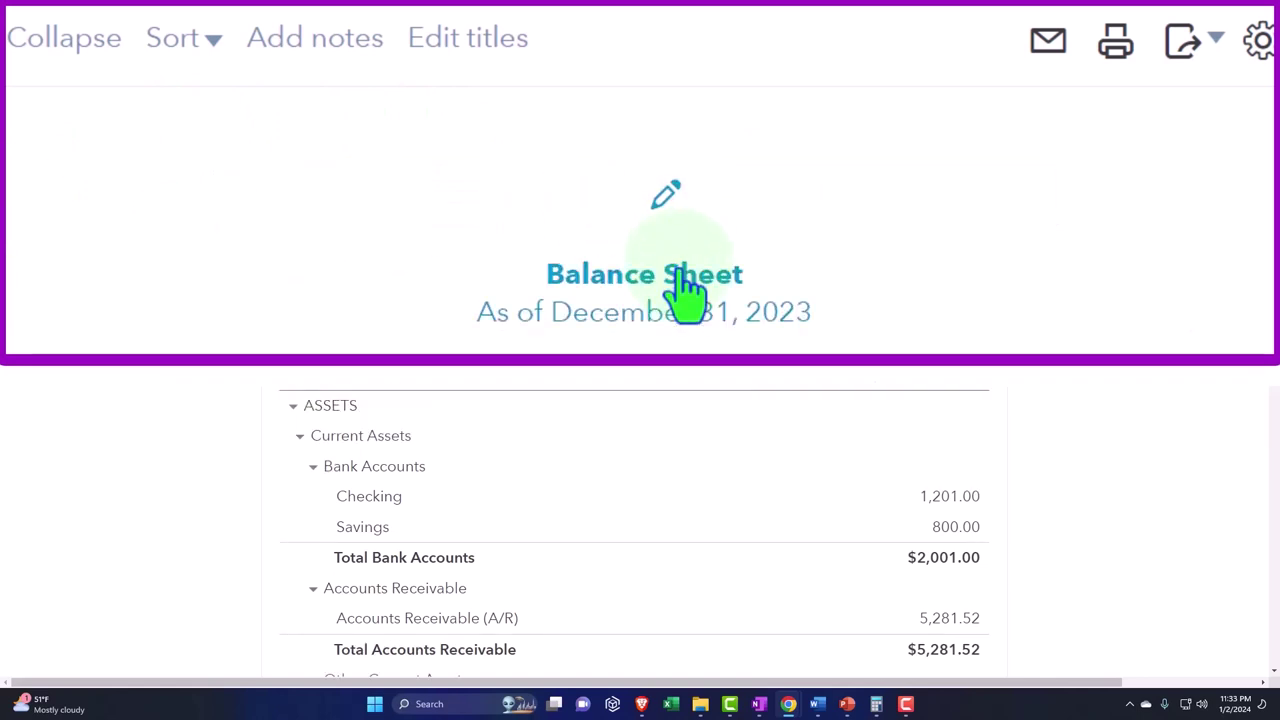
click(686, 272)
drag(654, 291, 380, 289)
key(BackSpace)
key(Return)
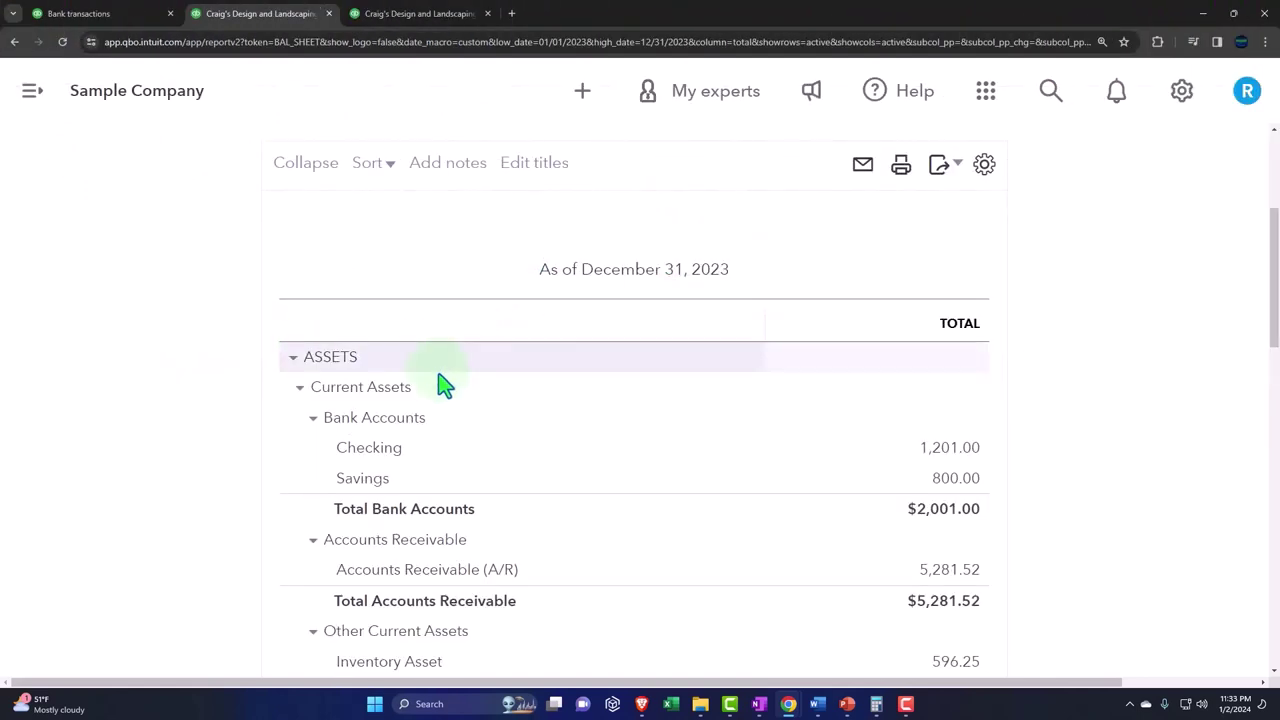
scroll(443, 380, up, 3)
Step: Enter 'Company Name' and 'Balance Sheet' as the header's company name and report title, then rerun
mouse_move(668, 522)
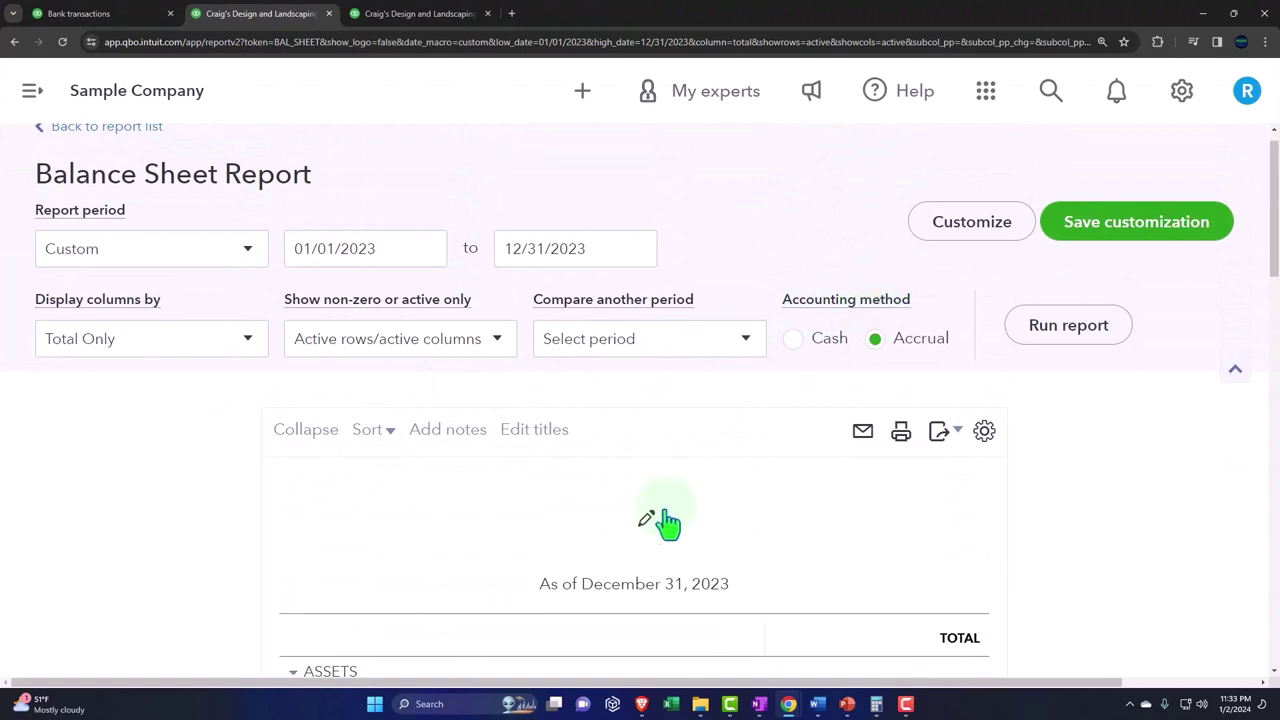
click(972, 250)
scroll(871, 506, down, 3)
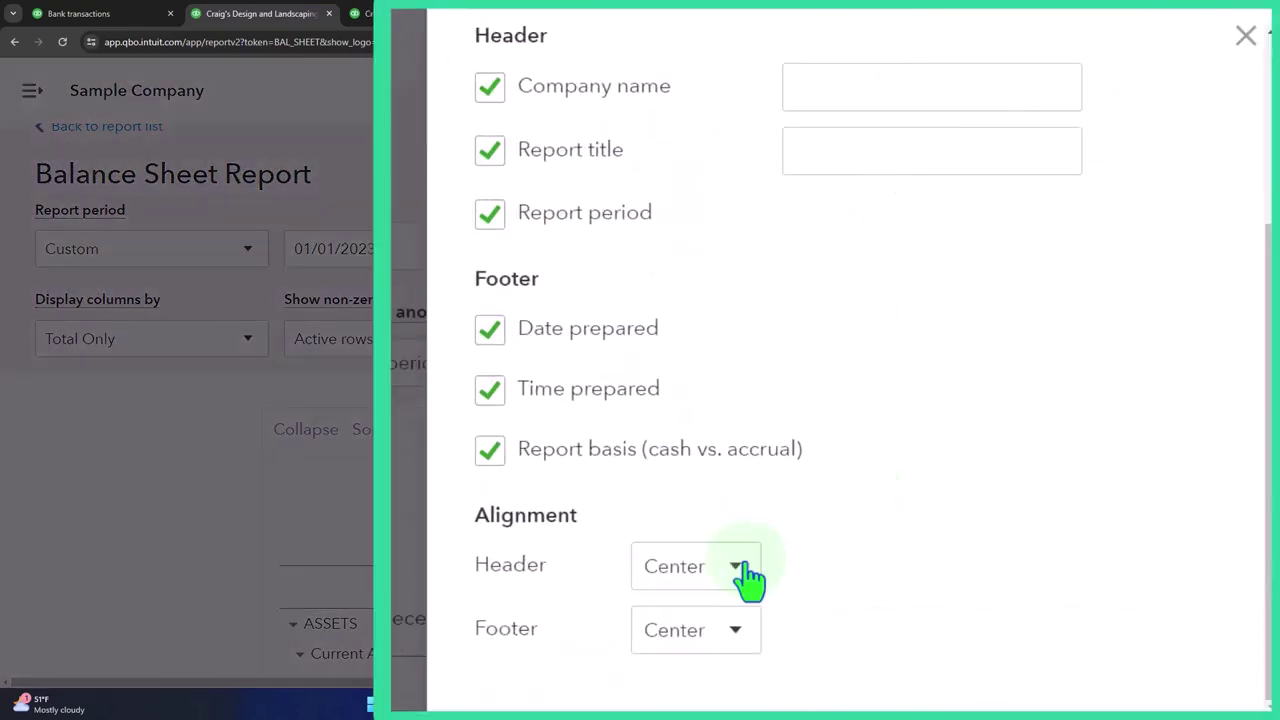
scroll(750, 578, up, 3)
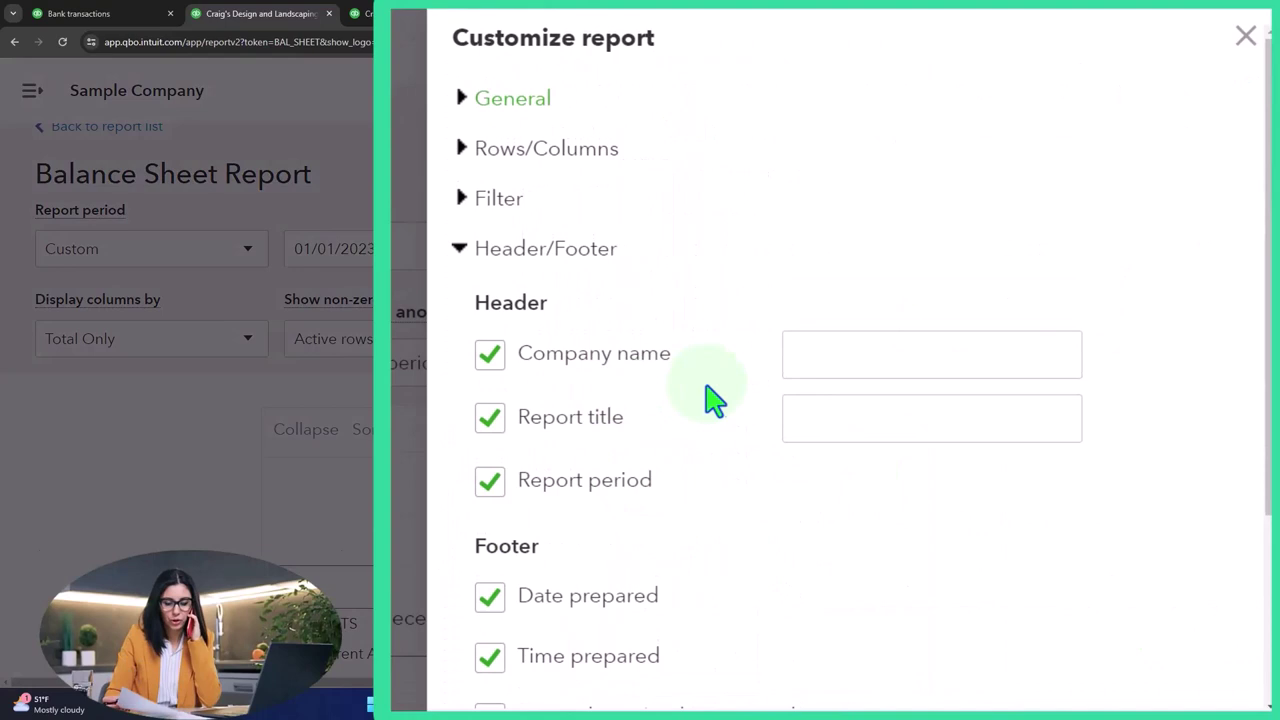
click(489, 355)
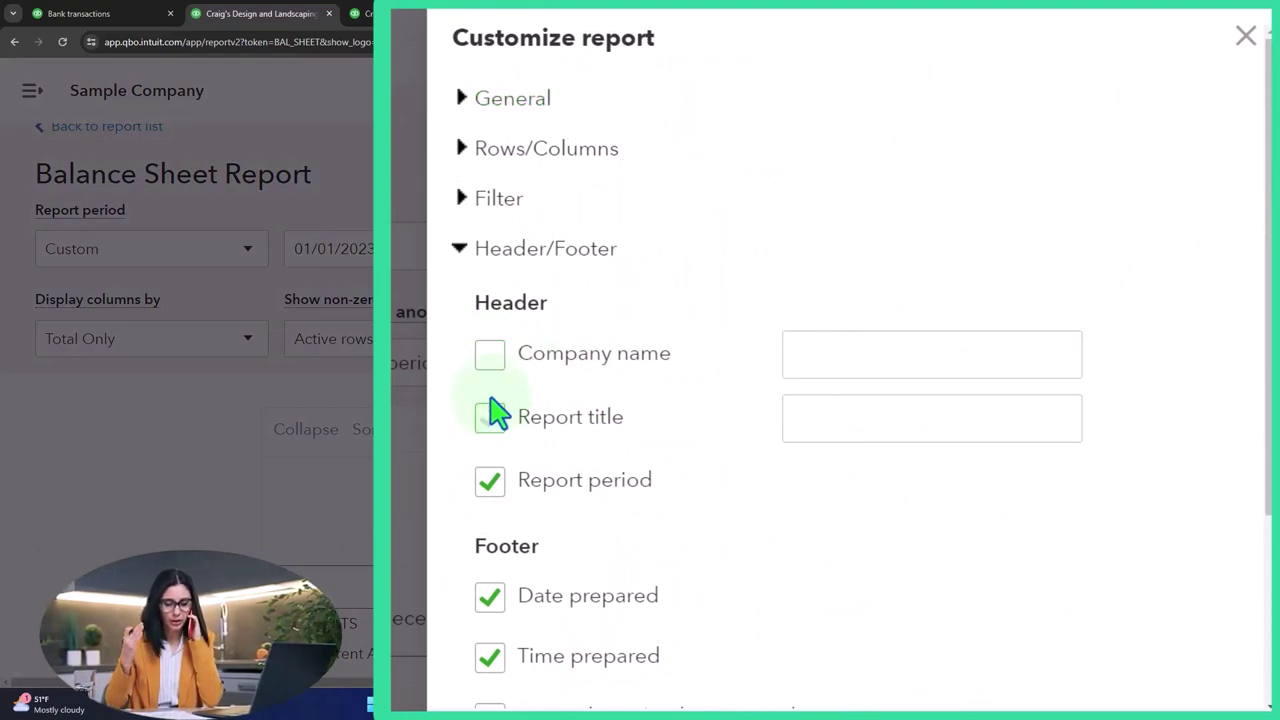
click(491, 420)
click(821, 352)
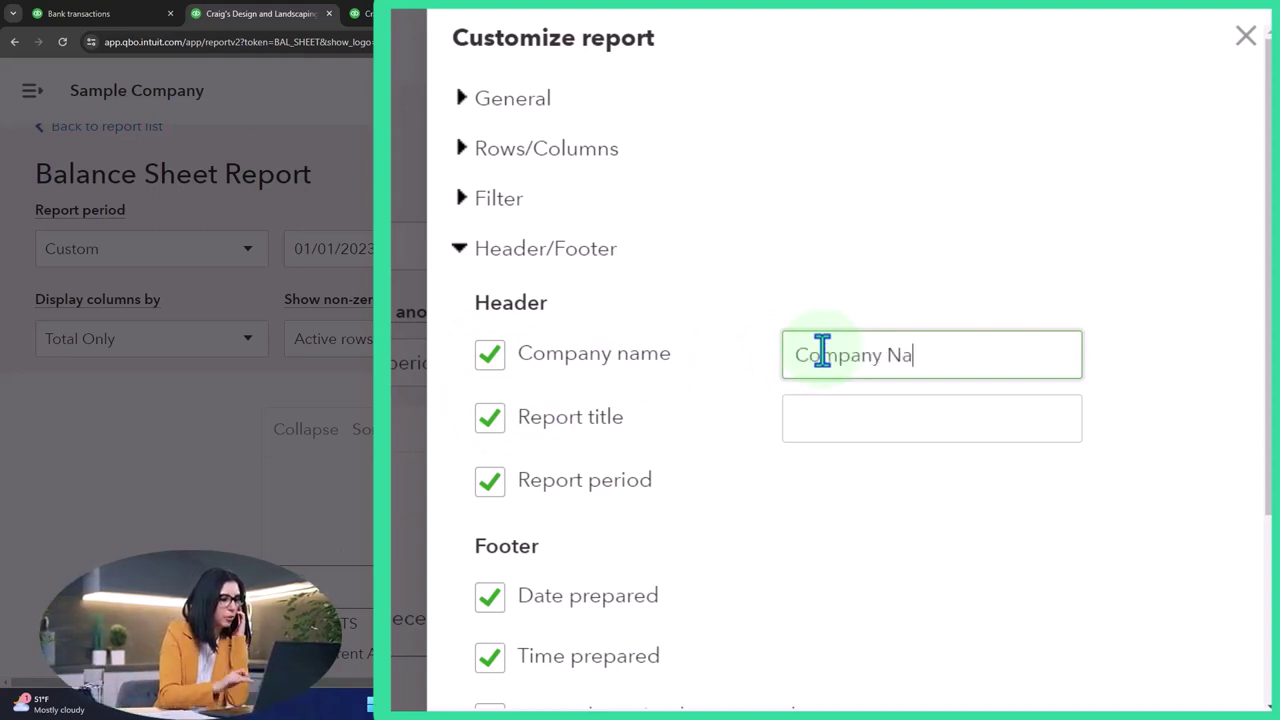
click(827, 414)
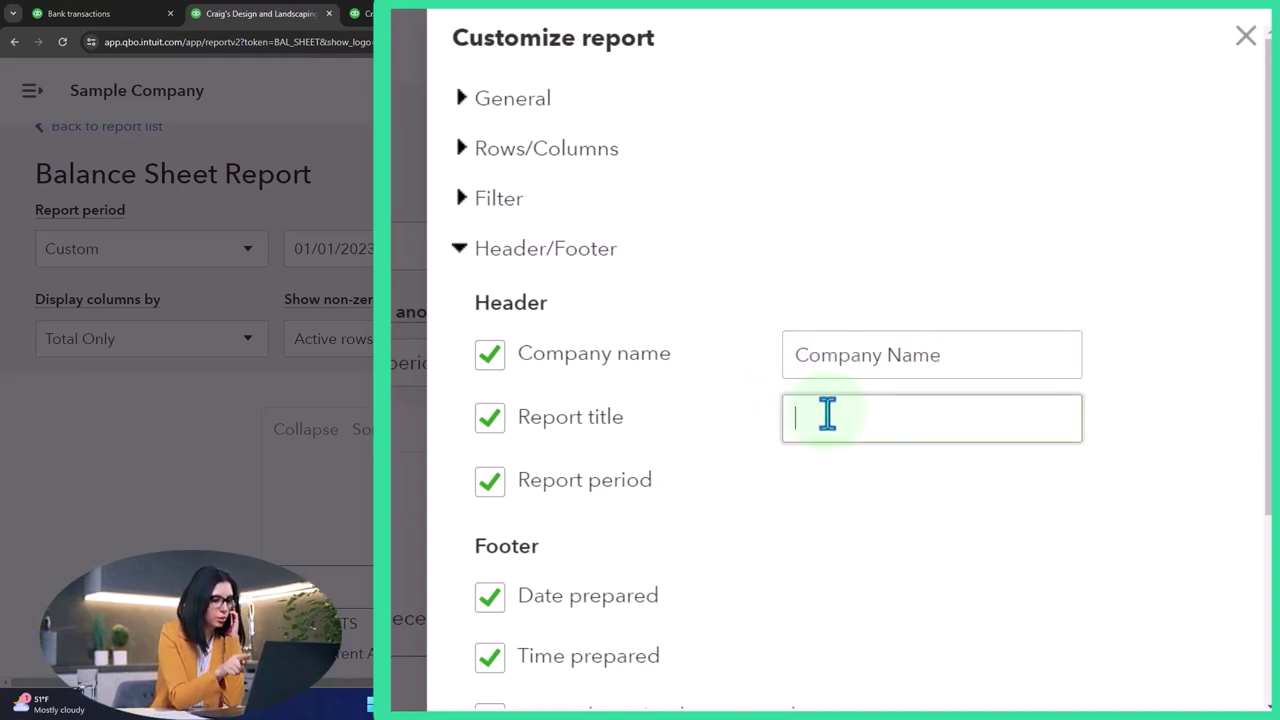
text(Balance Sheet)
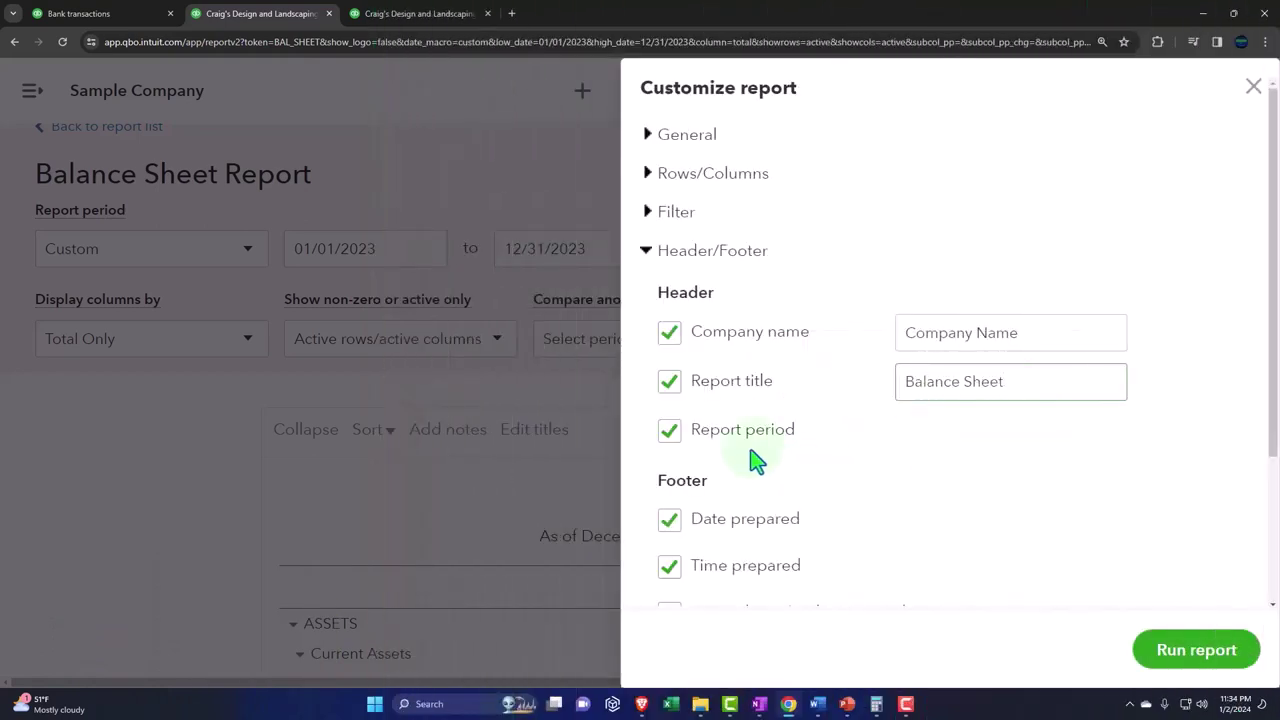
click(1160, 646)
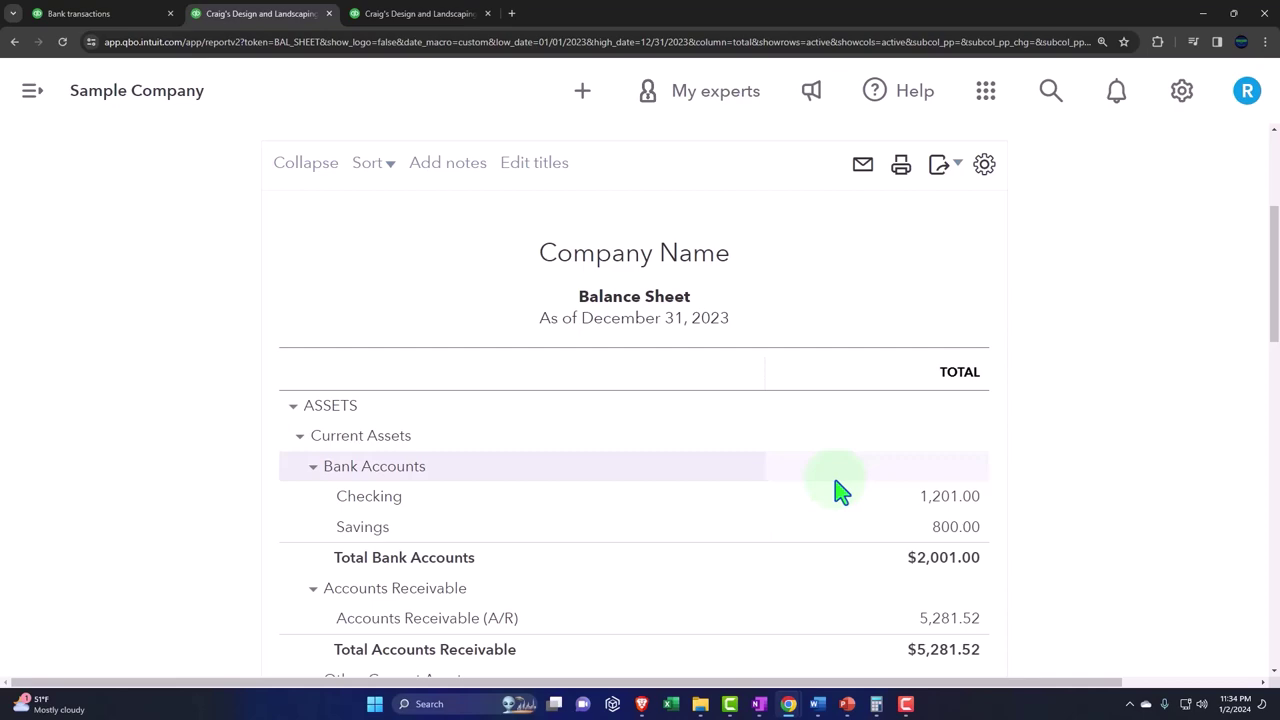
scroll(843, 488, up, 1)
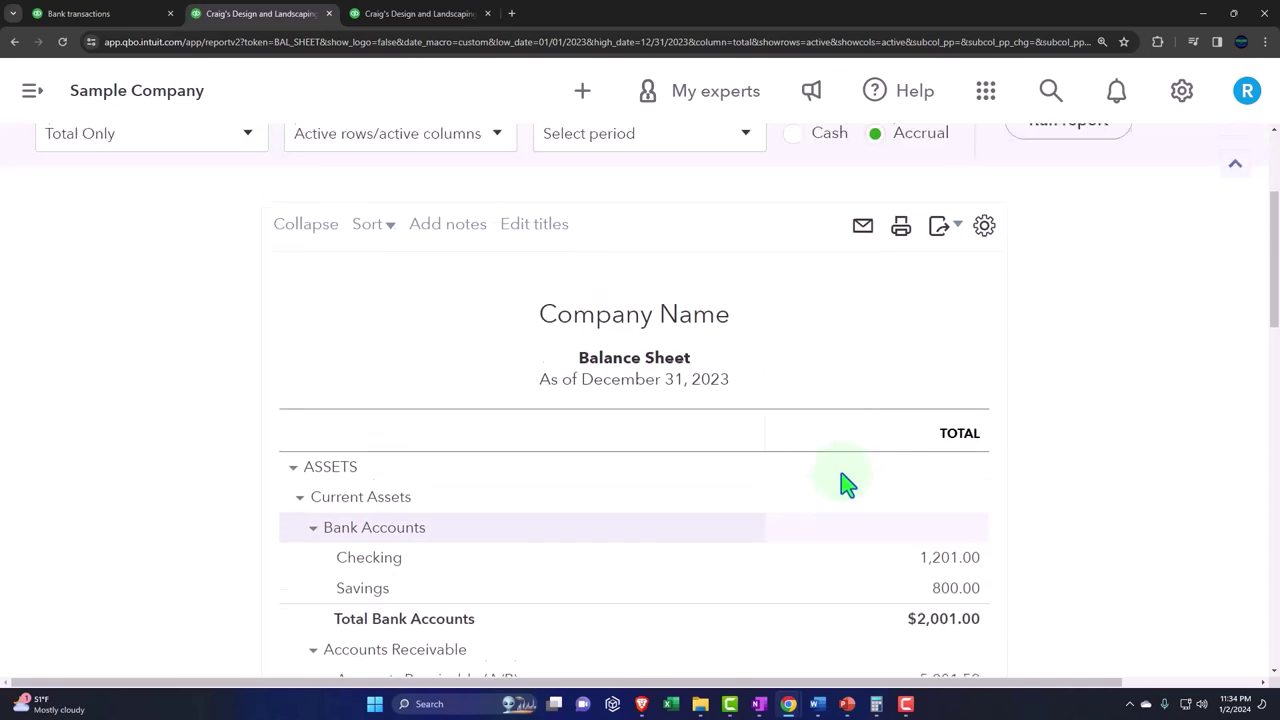
click(901, 236)
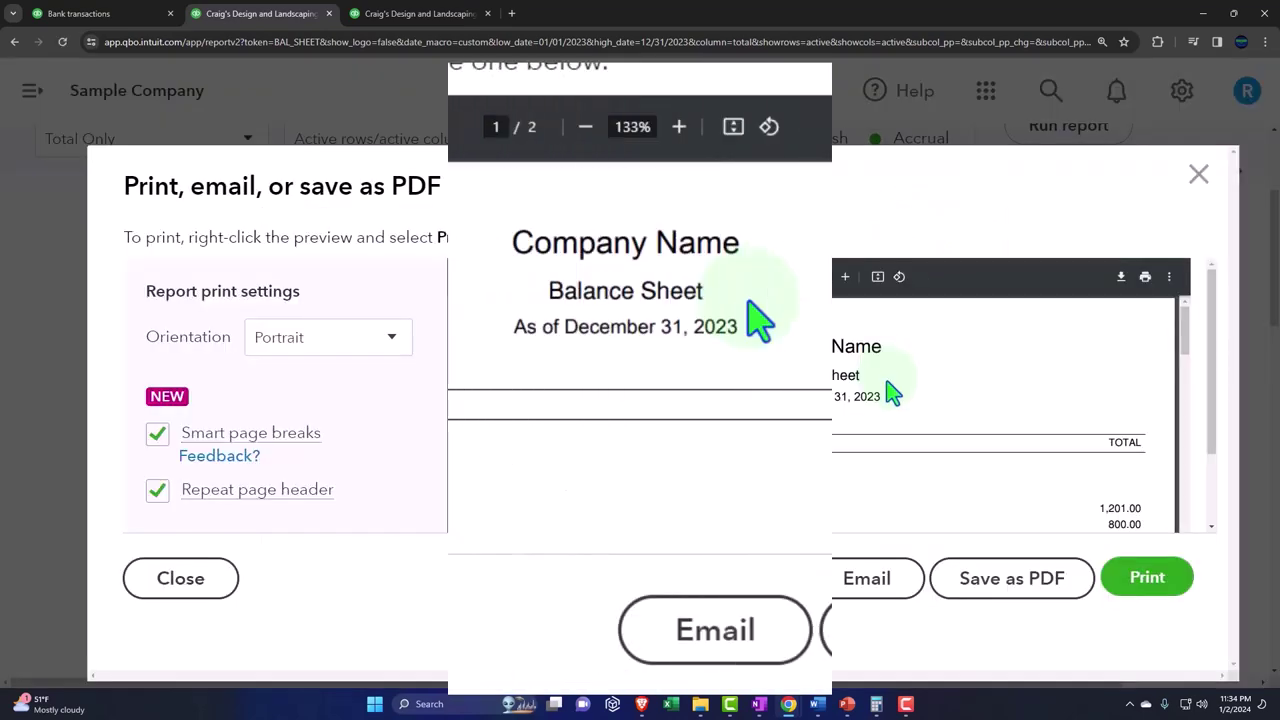
scroll(893, 393, down, 10)
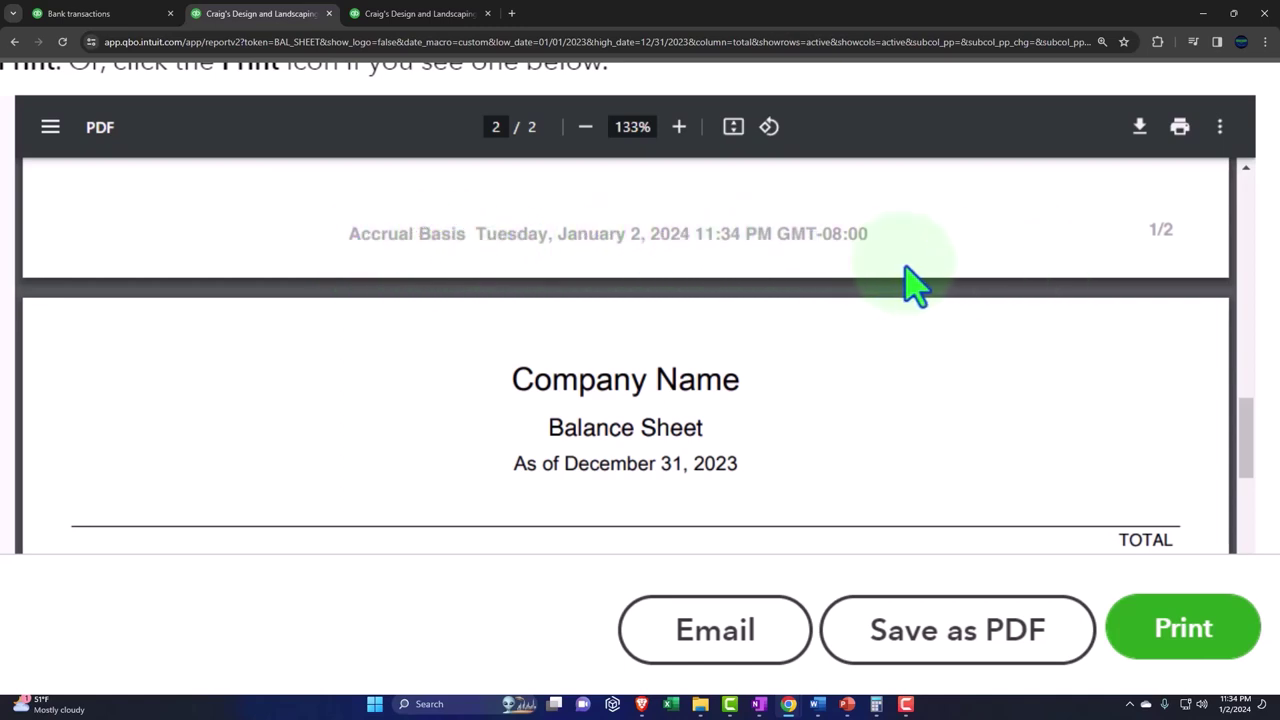
click(1196, 176)
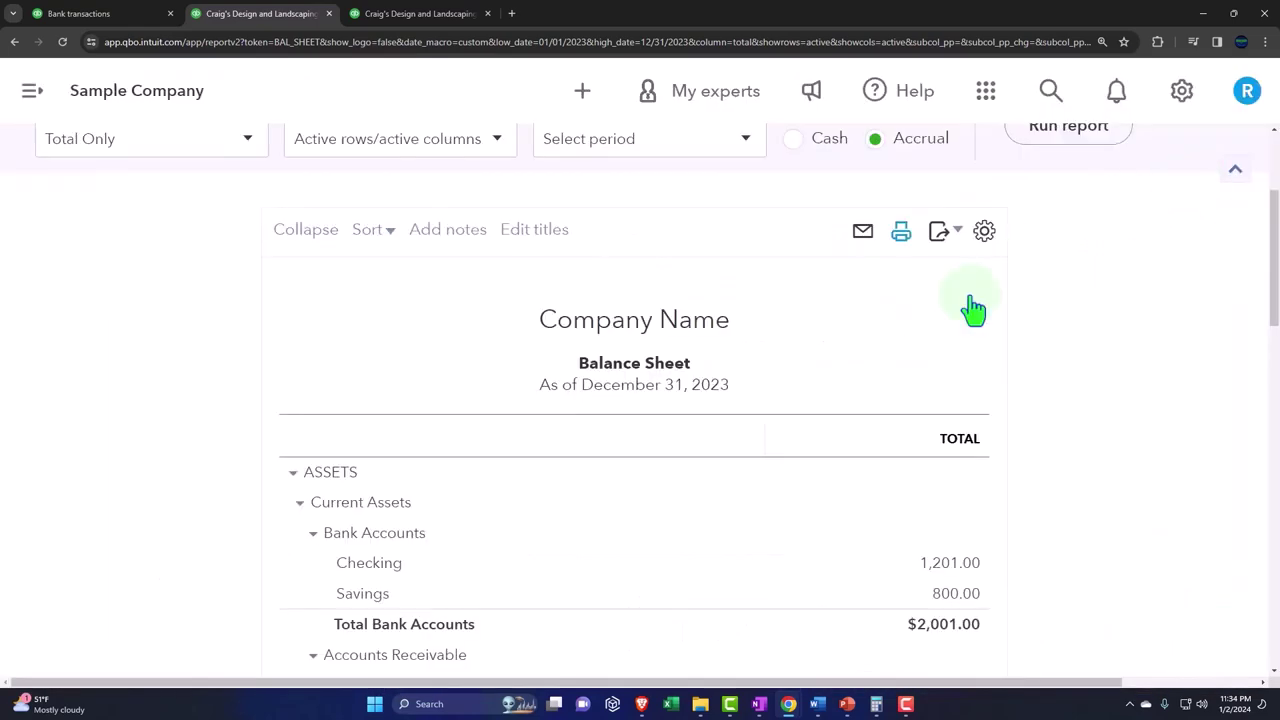
scroll(771, 471, down, 10)
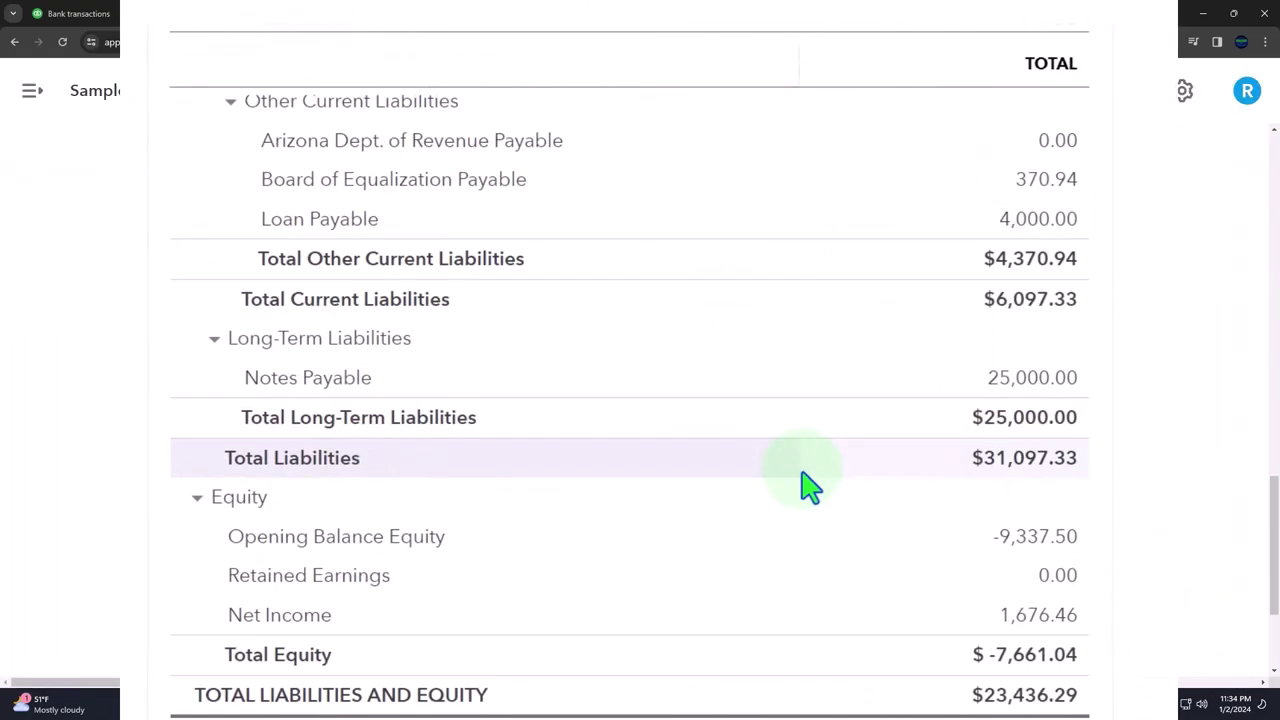
scroll(810, 487, down, 3)
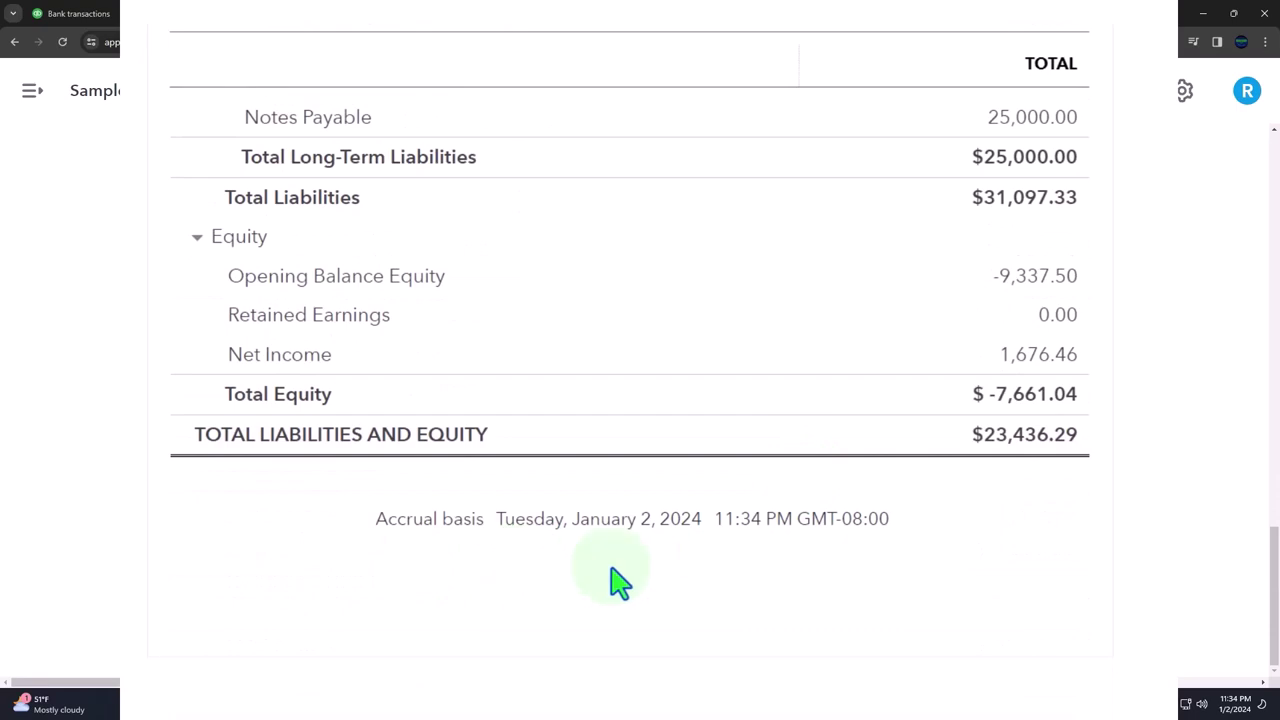
scroll(777, 606, up, 10)
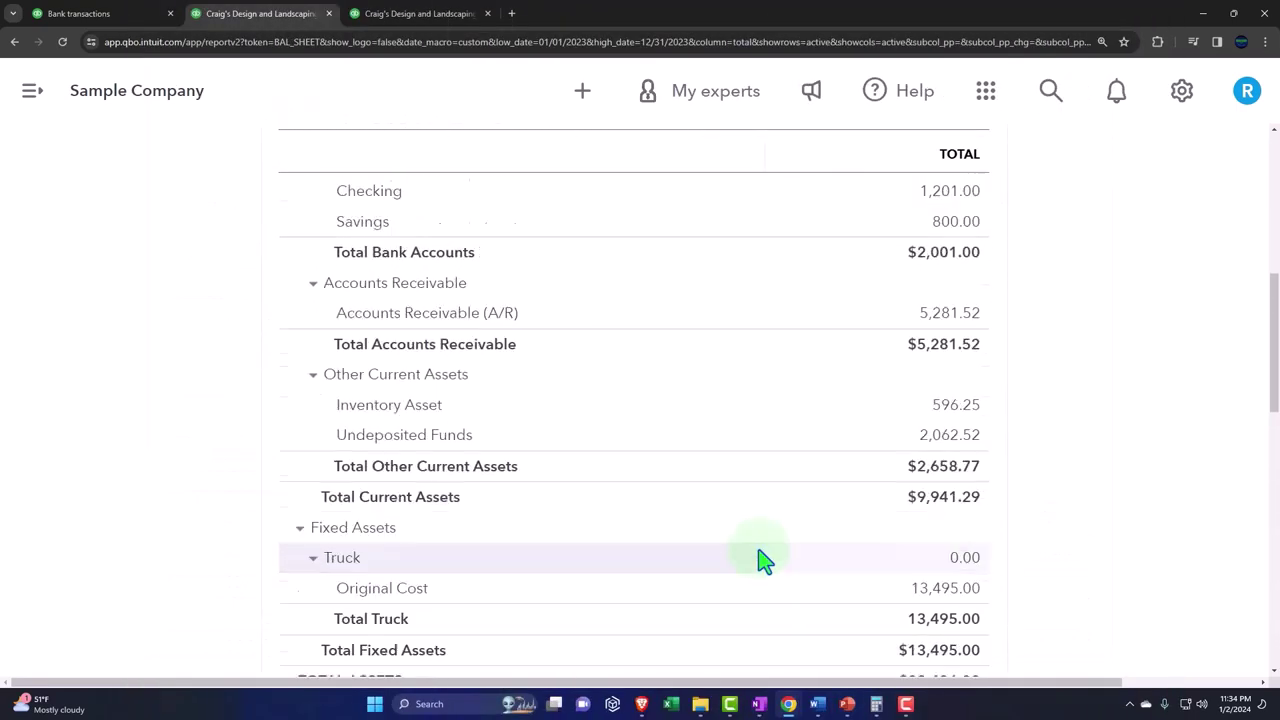
scroll(762, 560, up, 10)
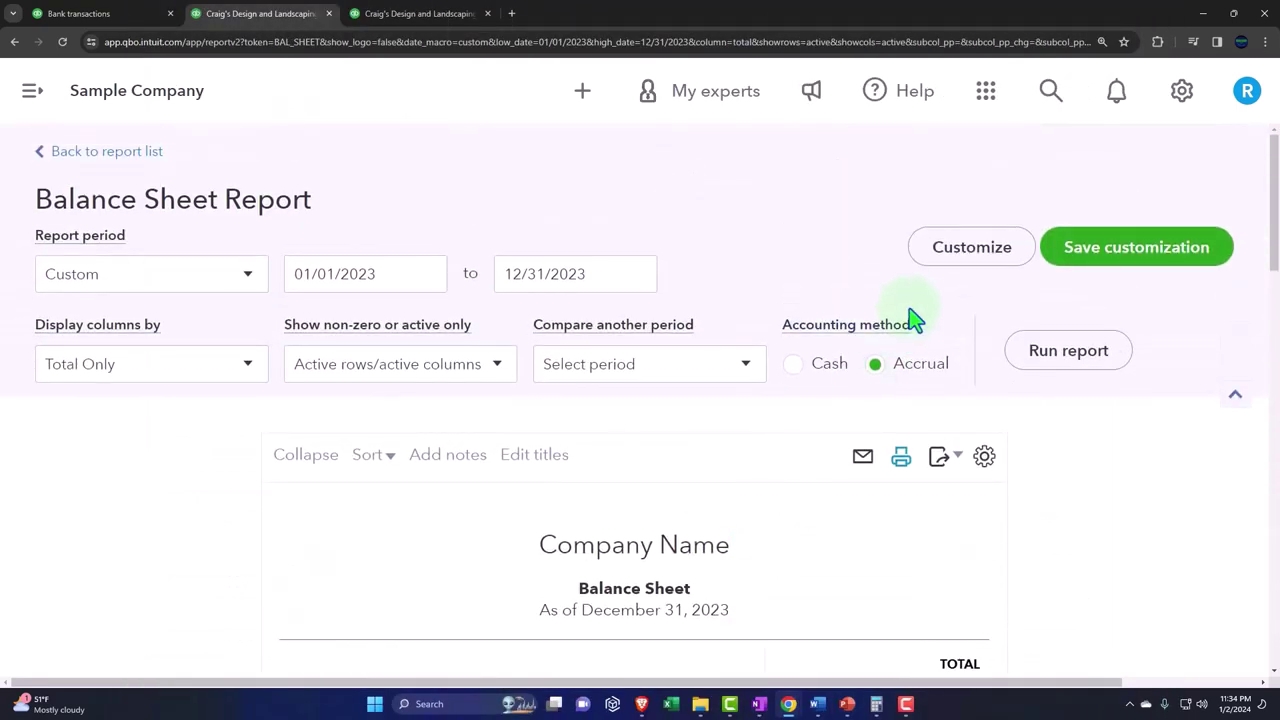
Step: Toggle Report period off and look through the header and footer settings
click(945, 250)
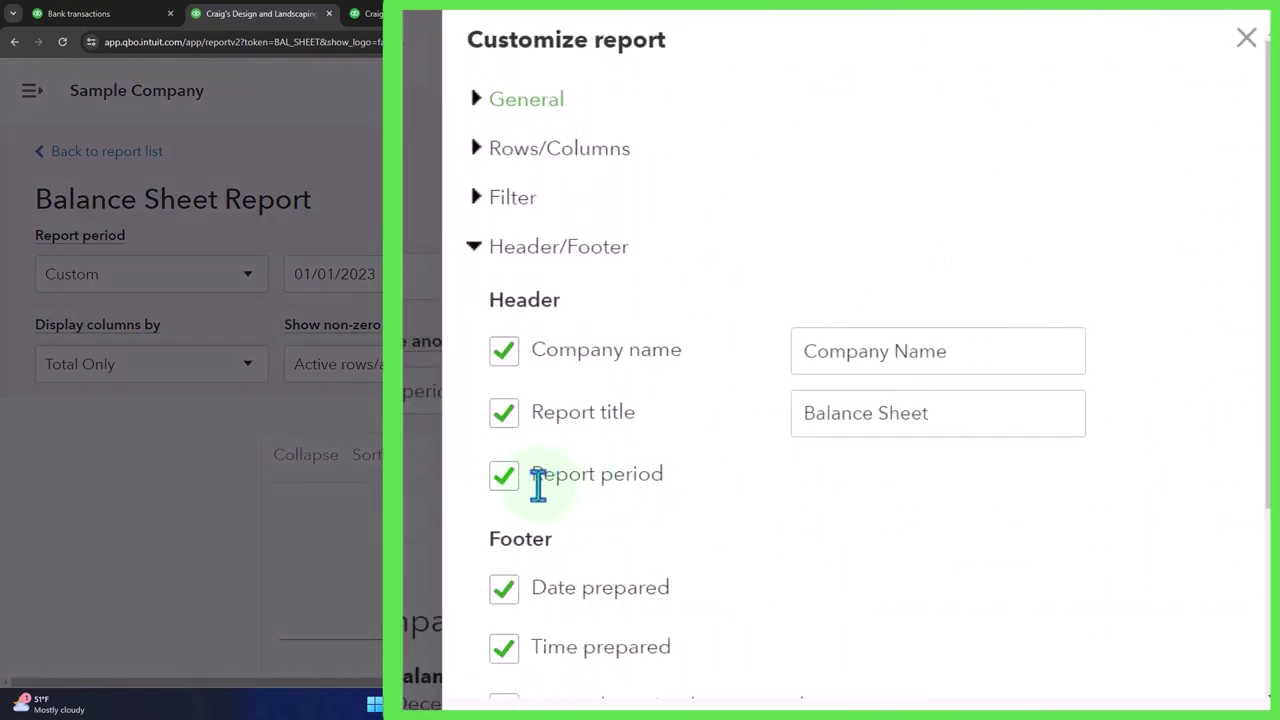
click(505, 478)
scroll(628, 503, down, 1)
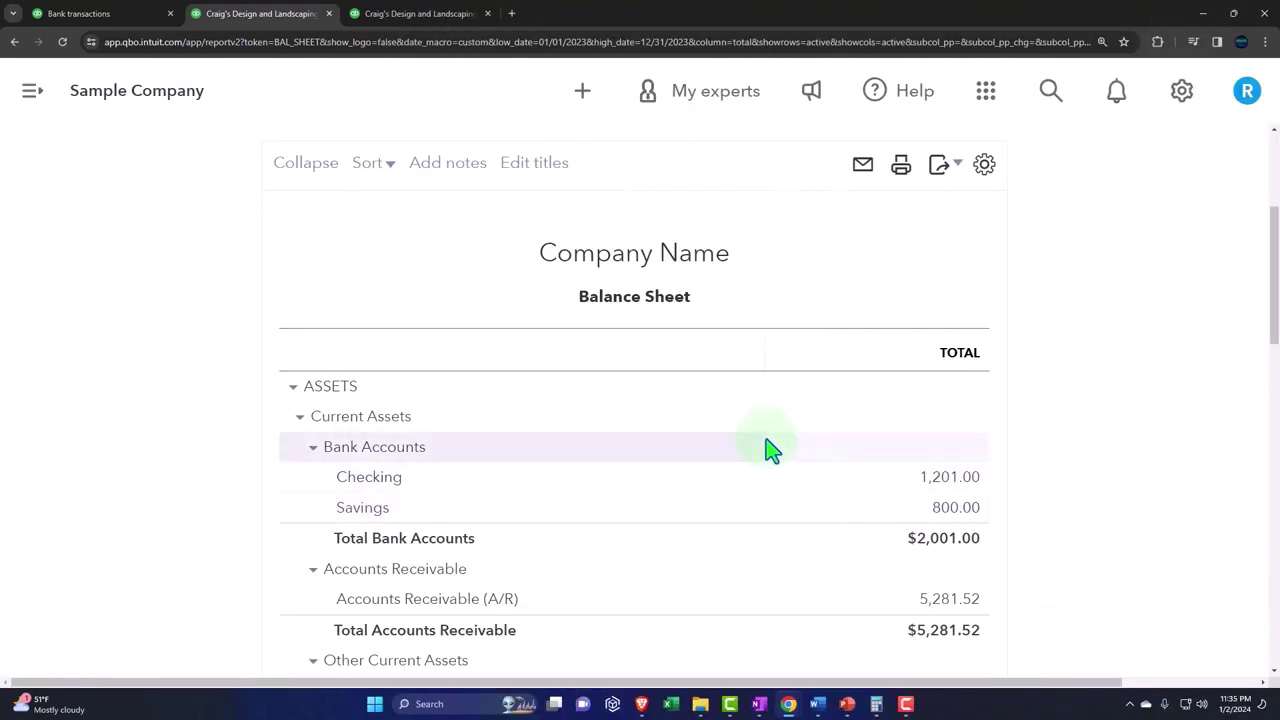
click(628, 325)
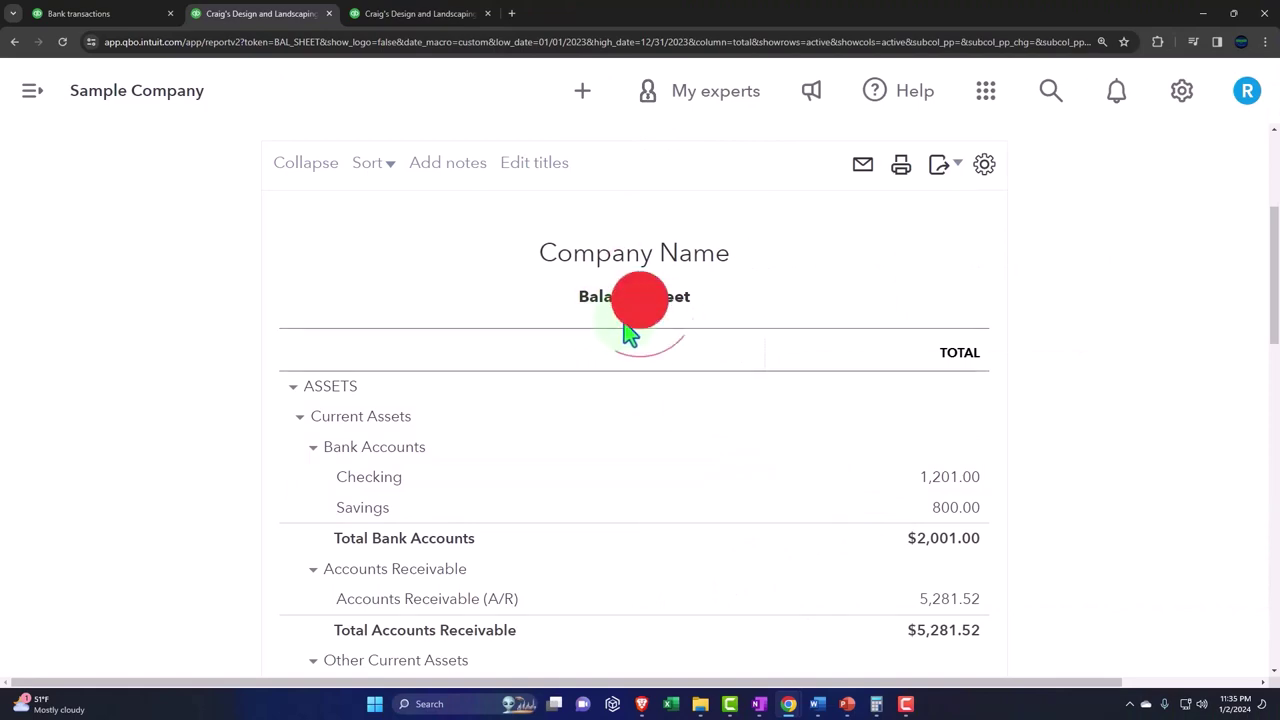
scroll(640, 300, up, 3)
click(968, 252)
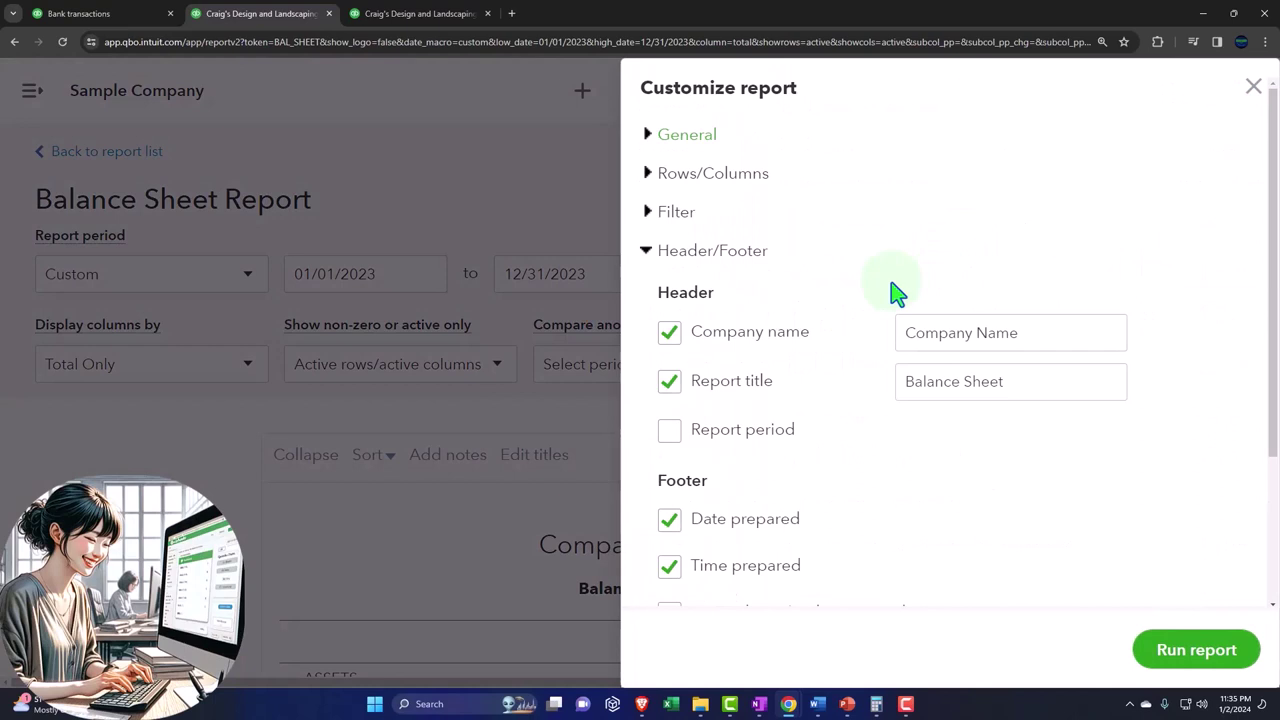
scroll(870, 330, down, 3)
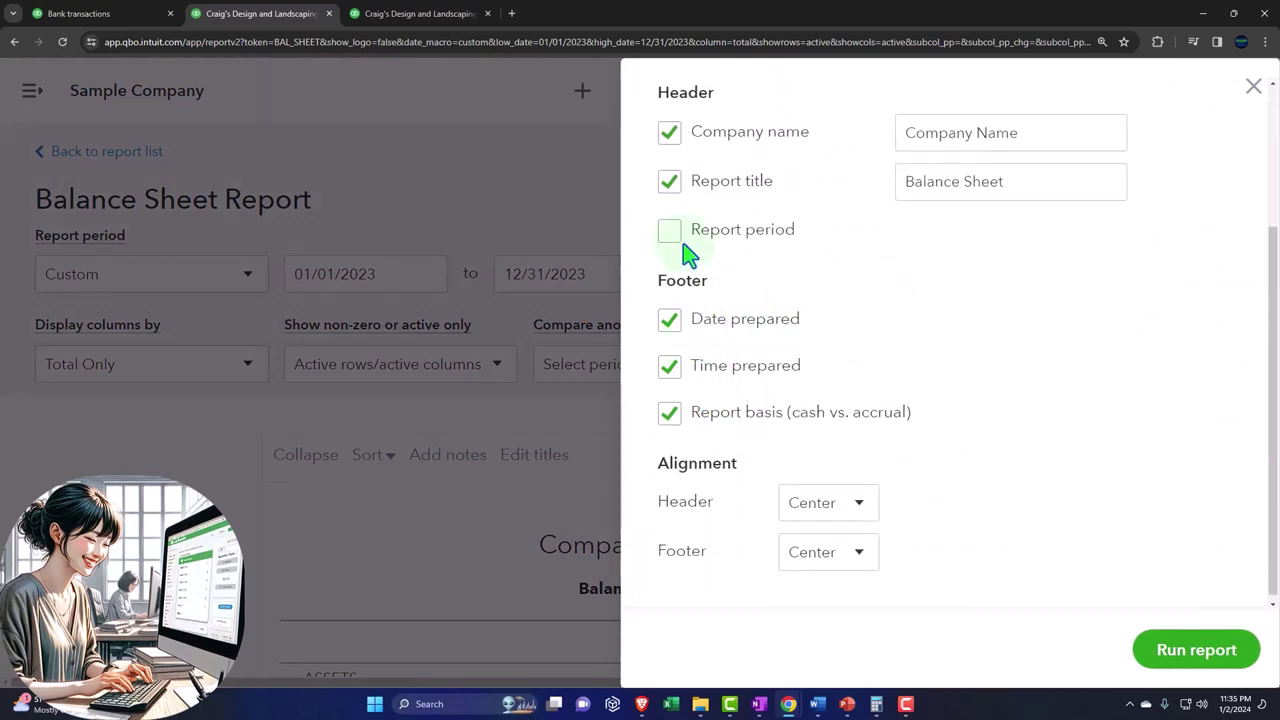
click(1254, 88)
Step: Turn Report period back on in the header and rerun the report
scroll(727, 577, down, 1)
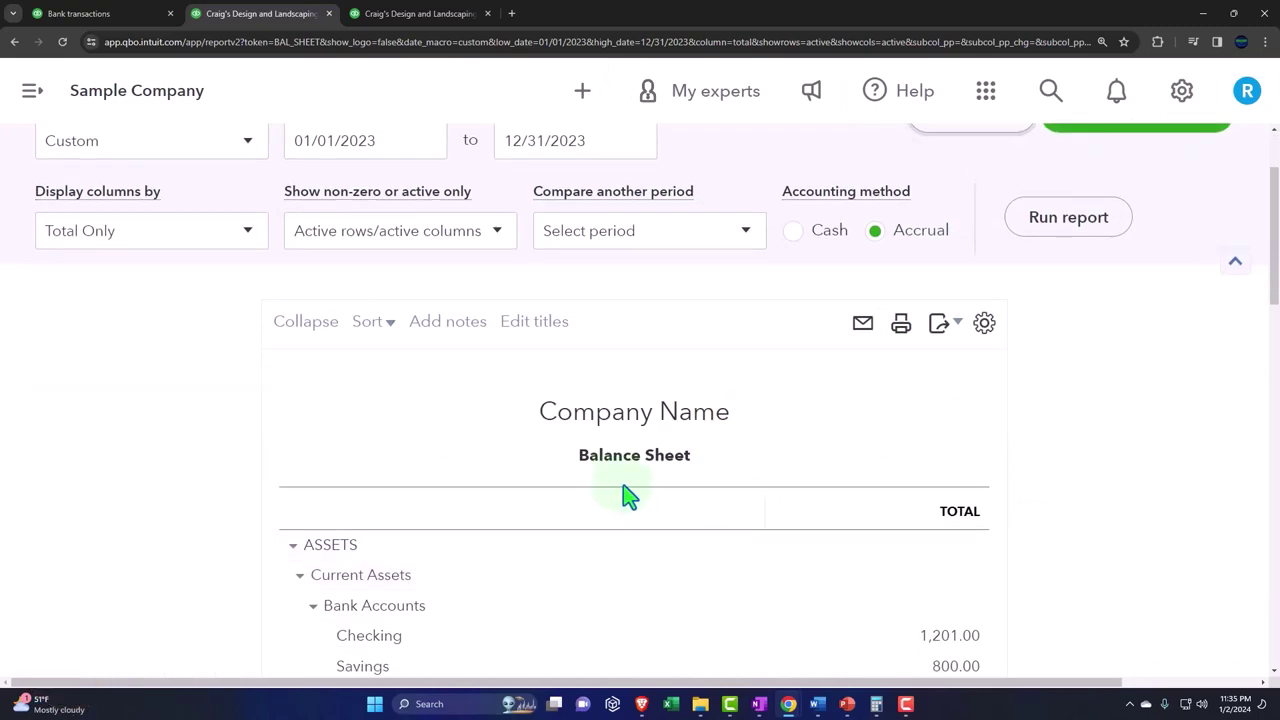
click(627, 496)
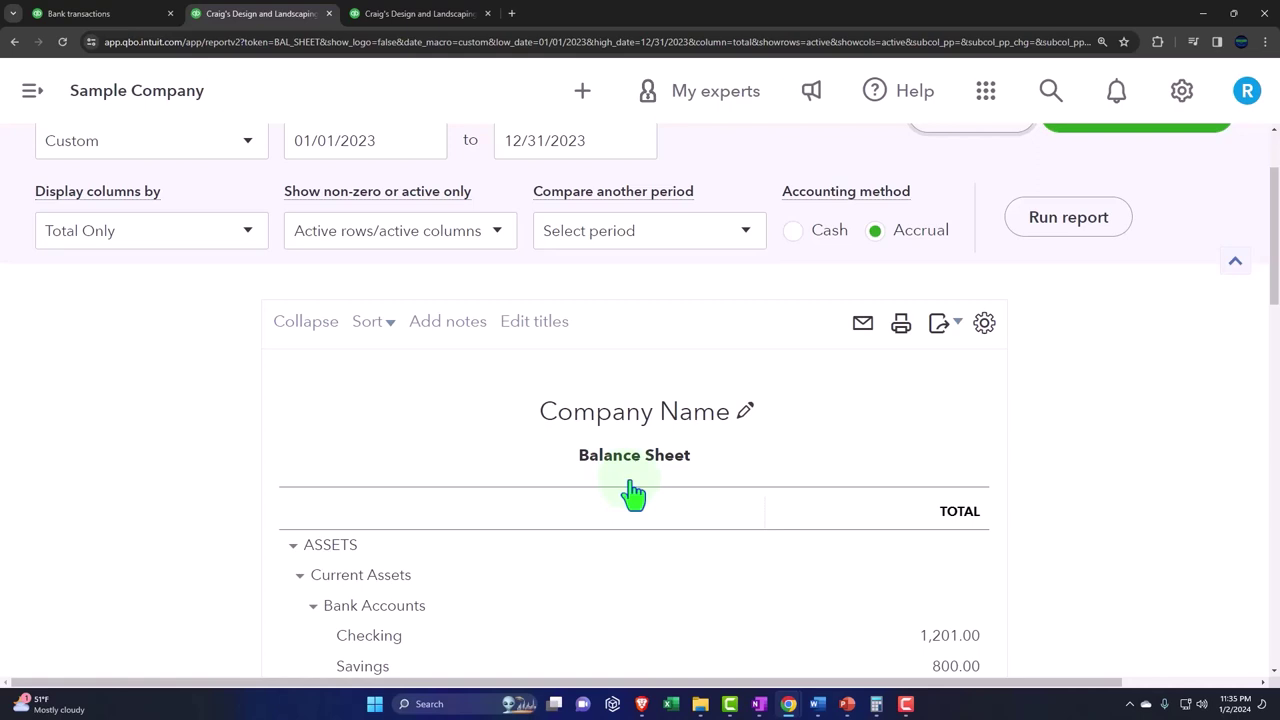
scroll(563, 449, up, 2)
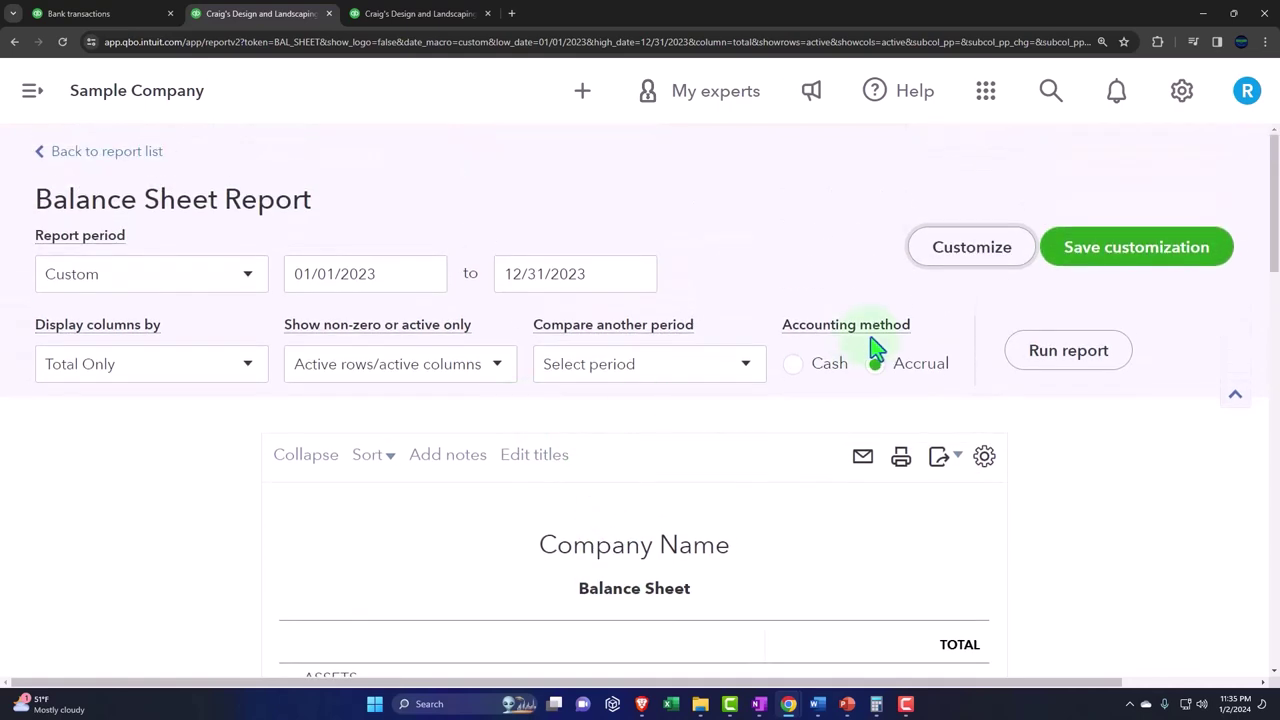
click(960, 262)
click(730, 425)
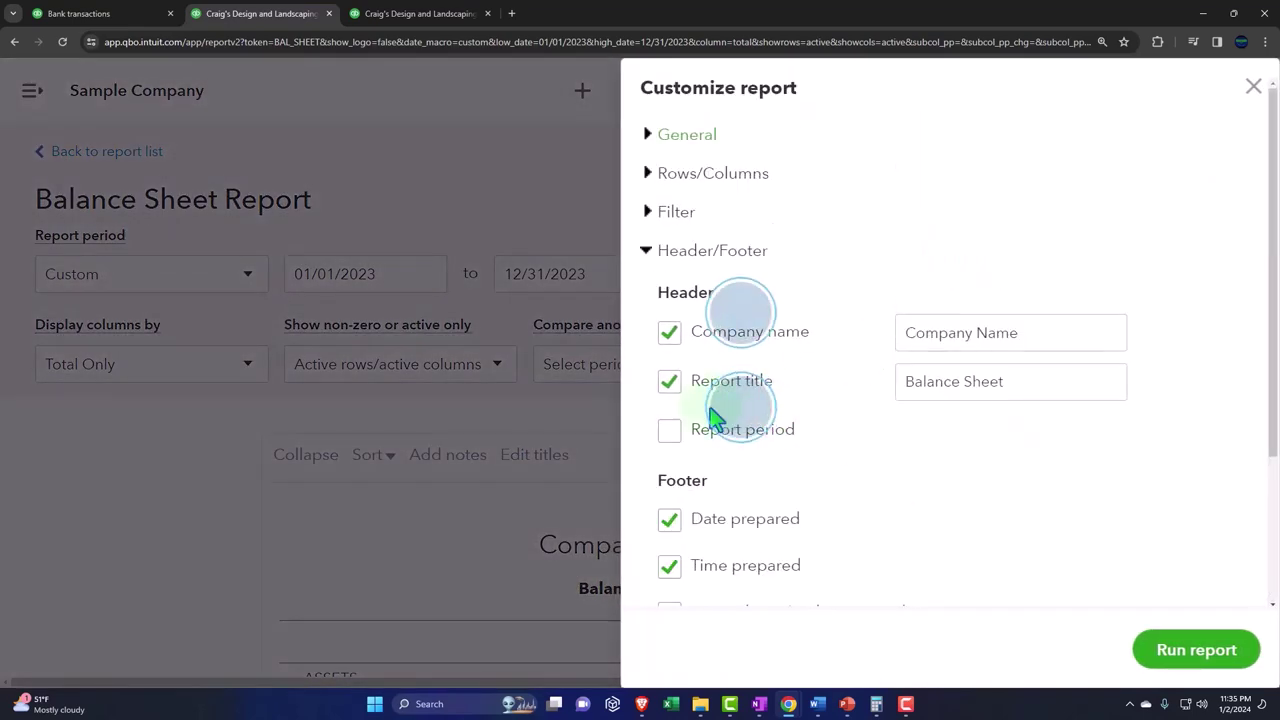
click(1192, 648)
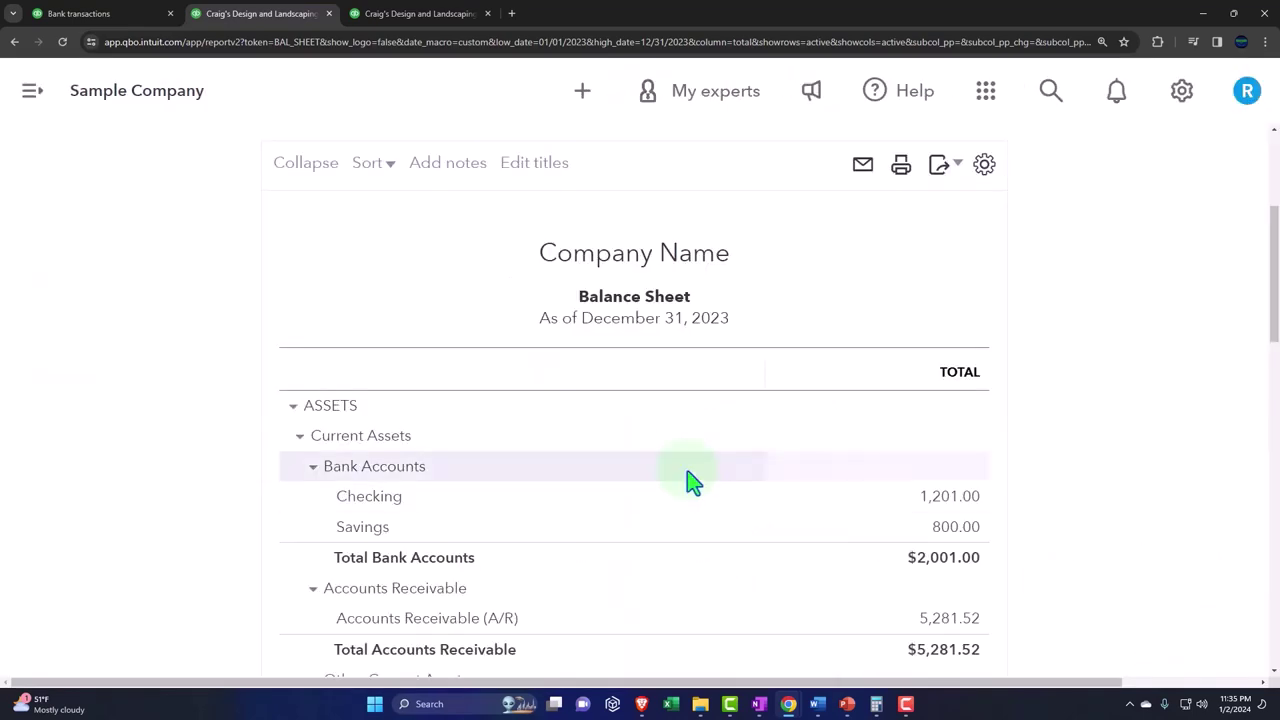
scroll(503, 497, up, 3)
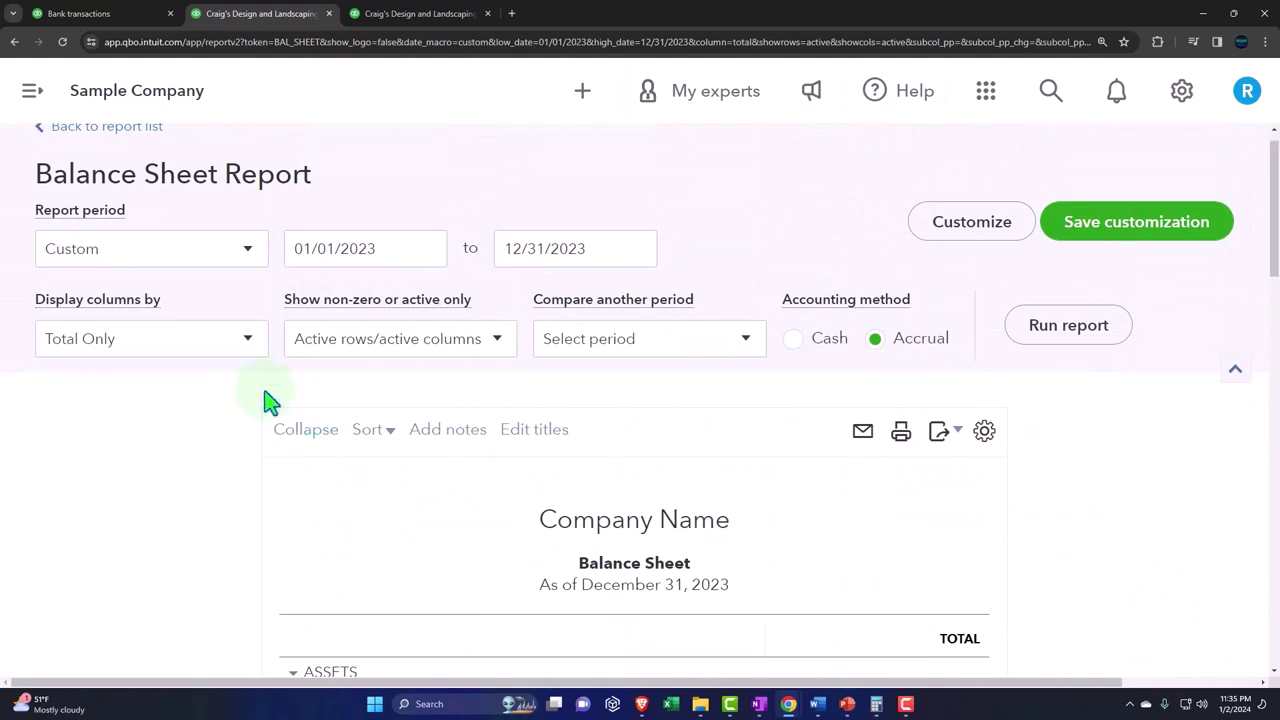
Step: Set Display columns by to Quarters and rerun the Balance Sheet
click(244, 345)
click(171, 526)
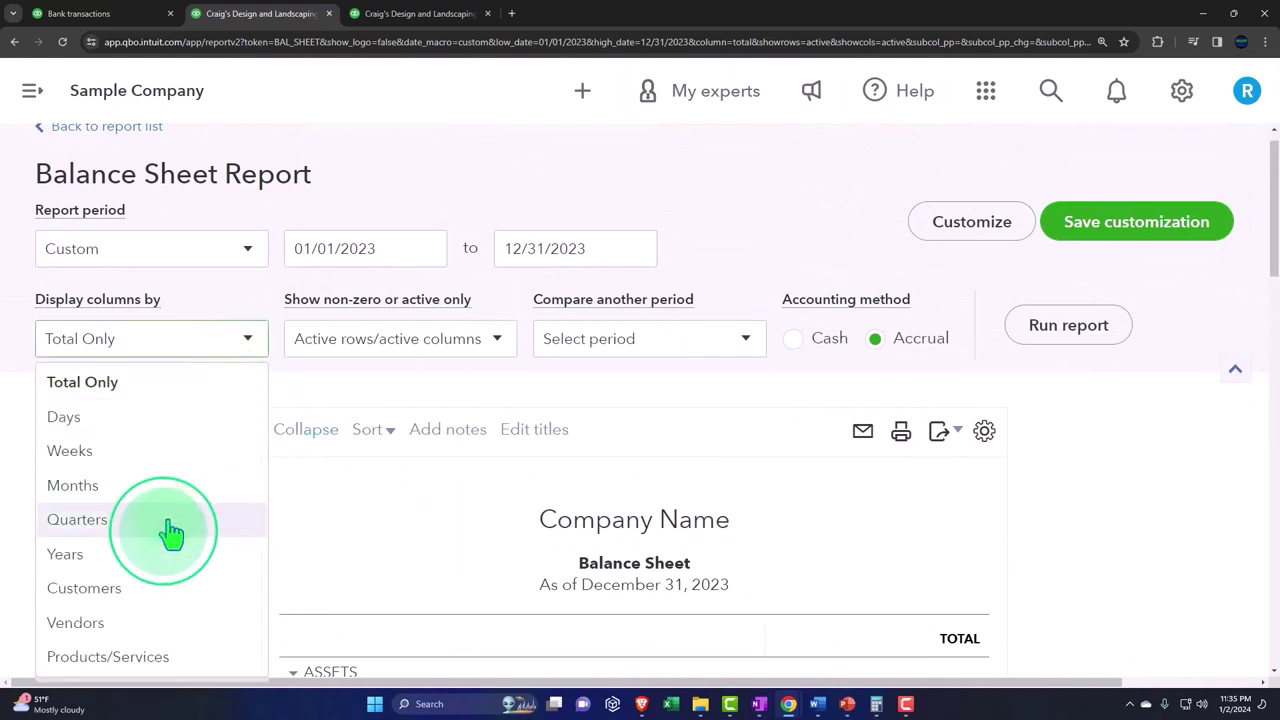
click(1049, 340)
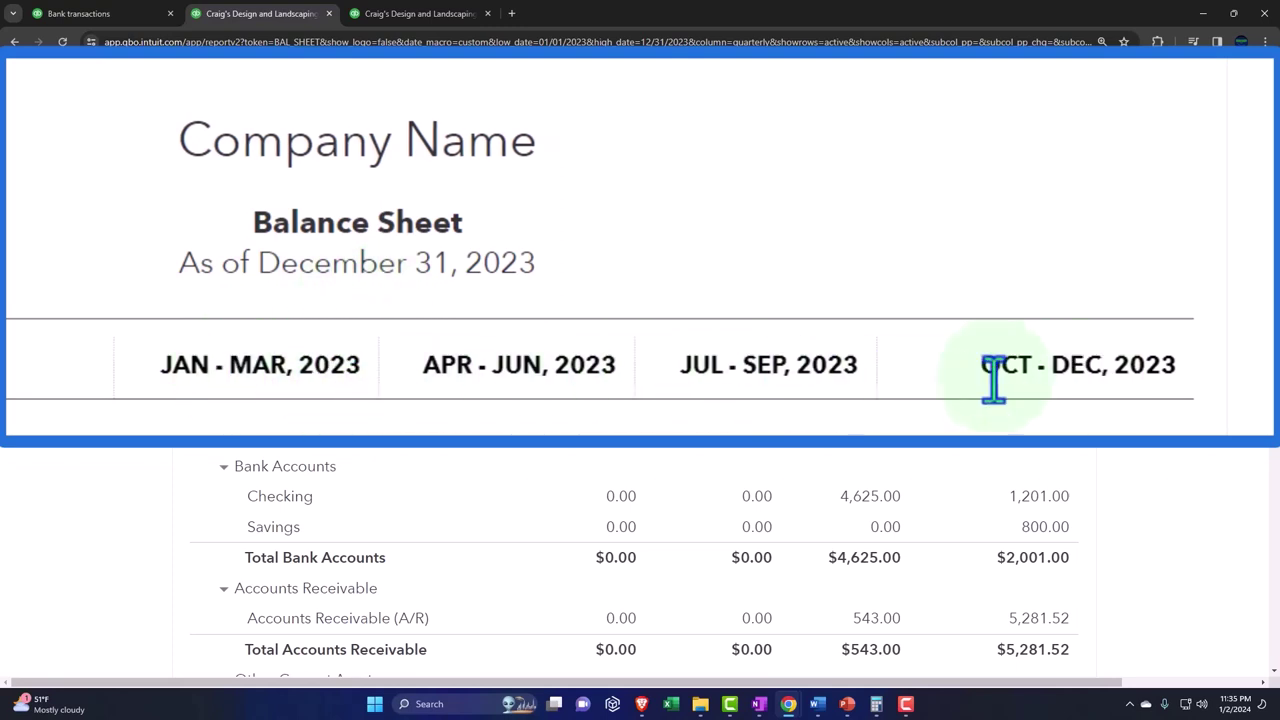
click(415, 288)
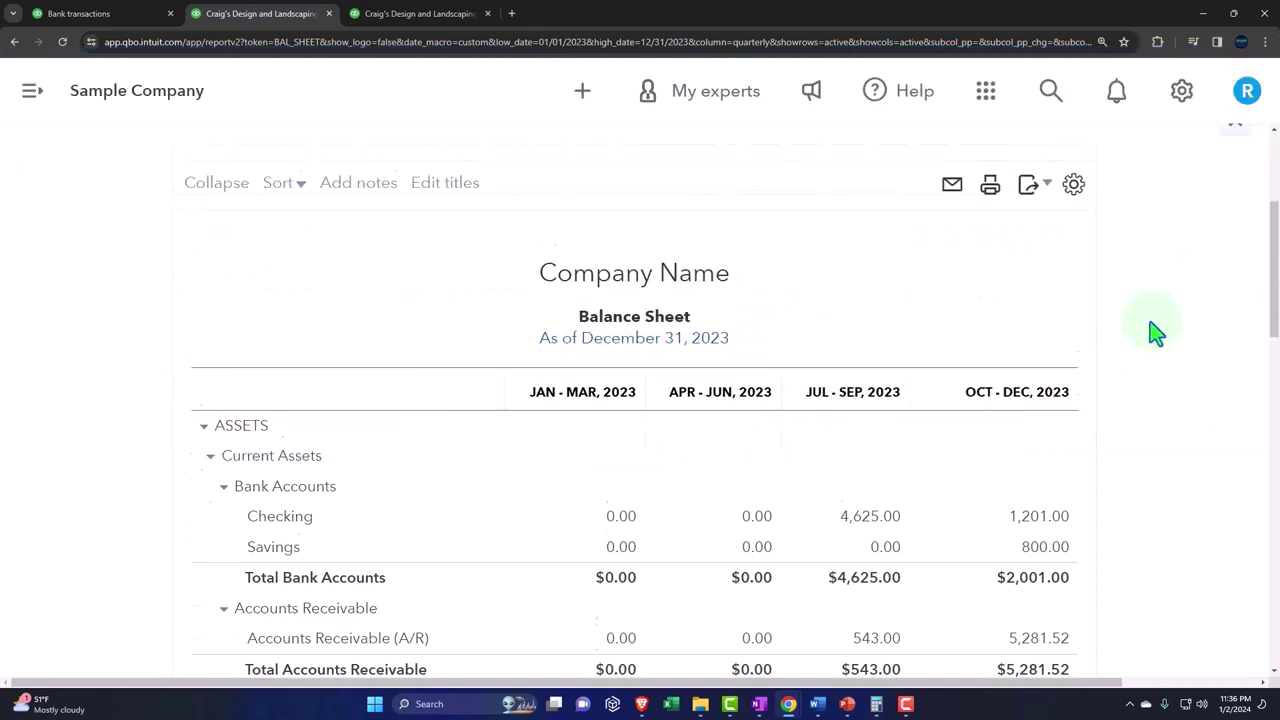
scroll(1151, 334, up, 3)
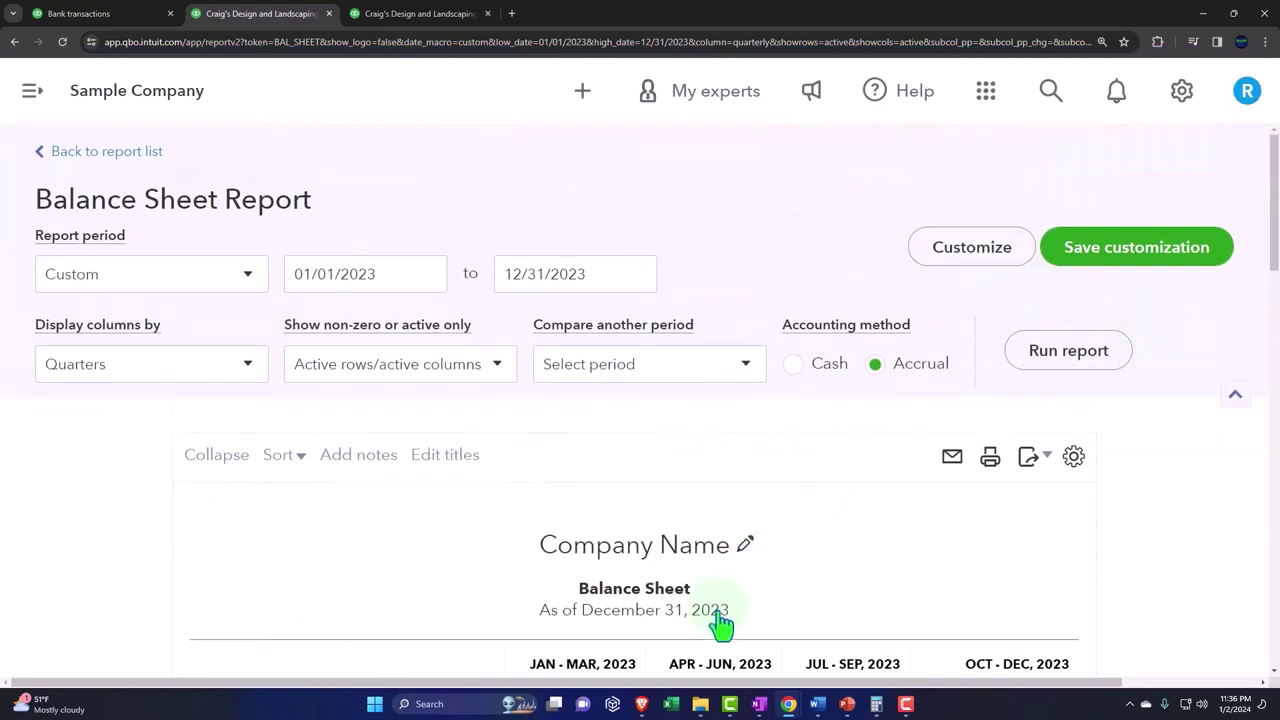
Step: Turn off Date prepared and Time prepared in the footer and close the Customize panel
click(952, 262)
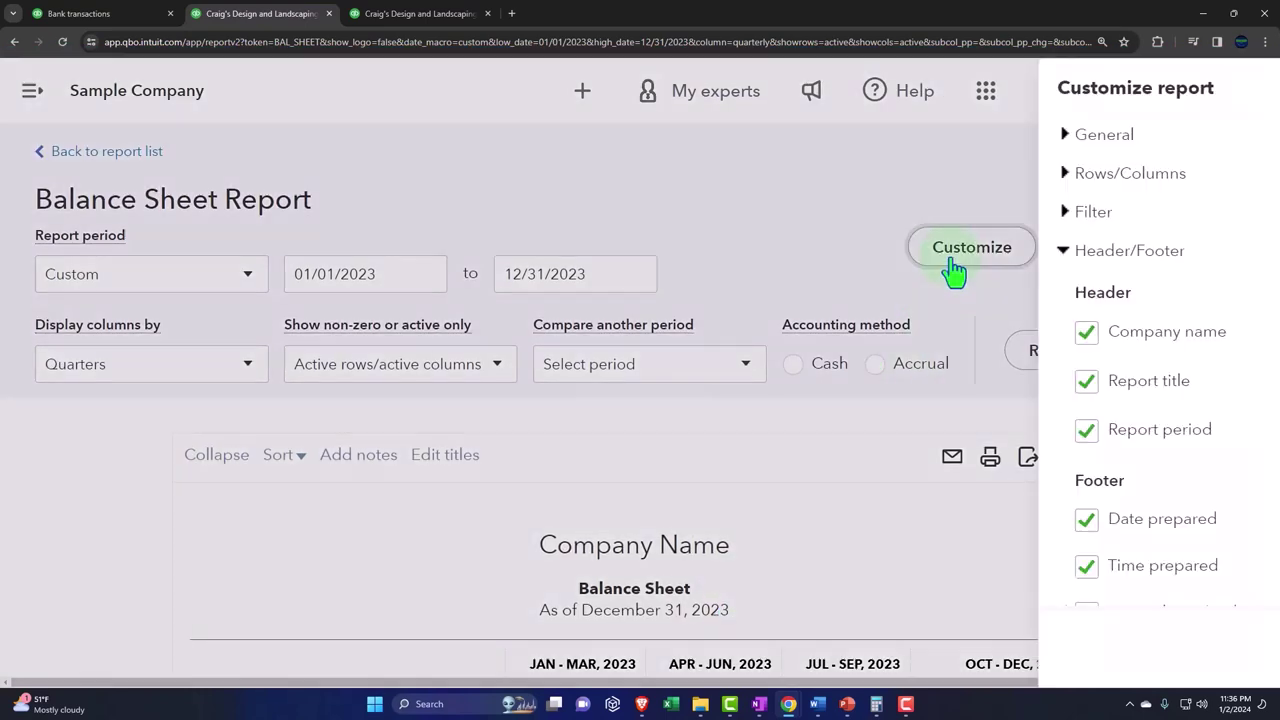
scroll(835, 305, down, 3)
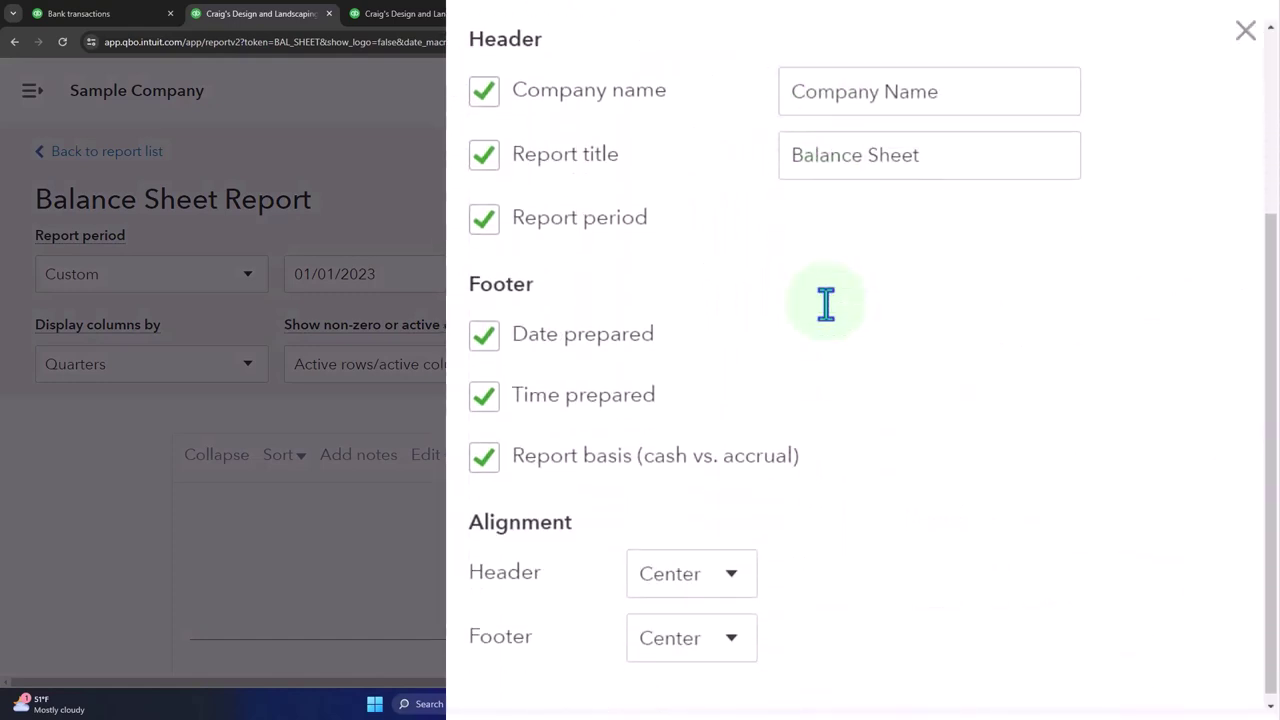
click(486, 337)
click(484, 395)
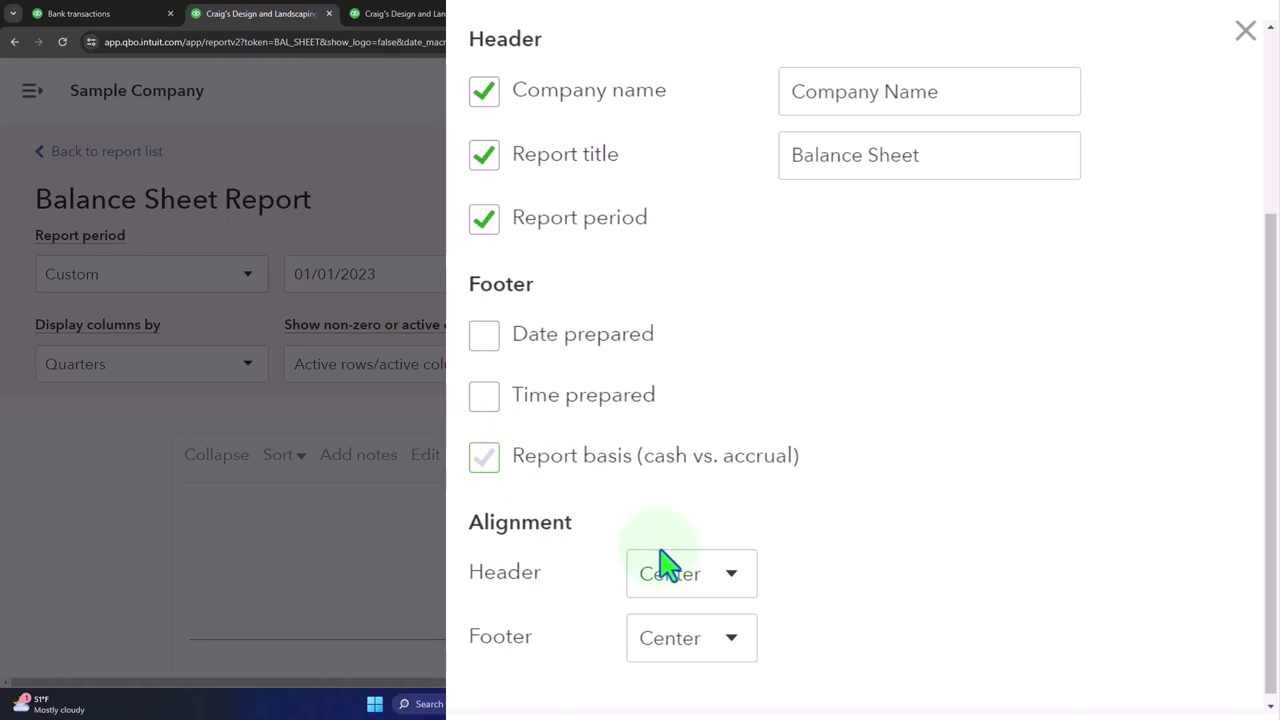
key(Escape)
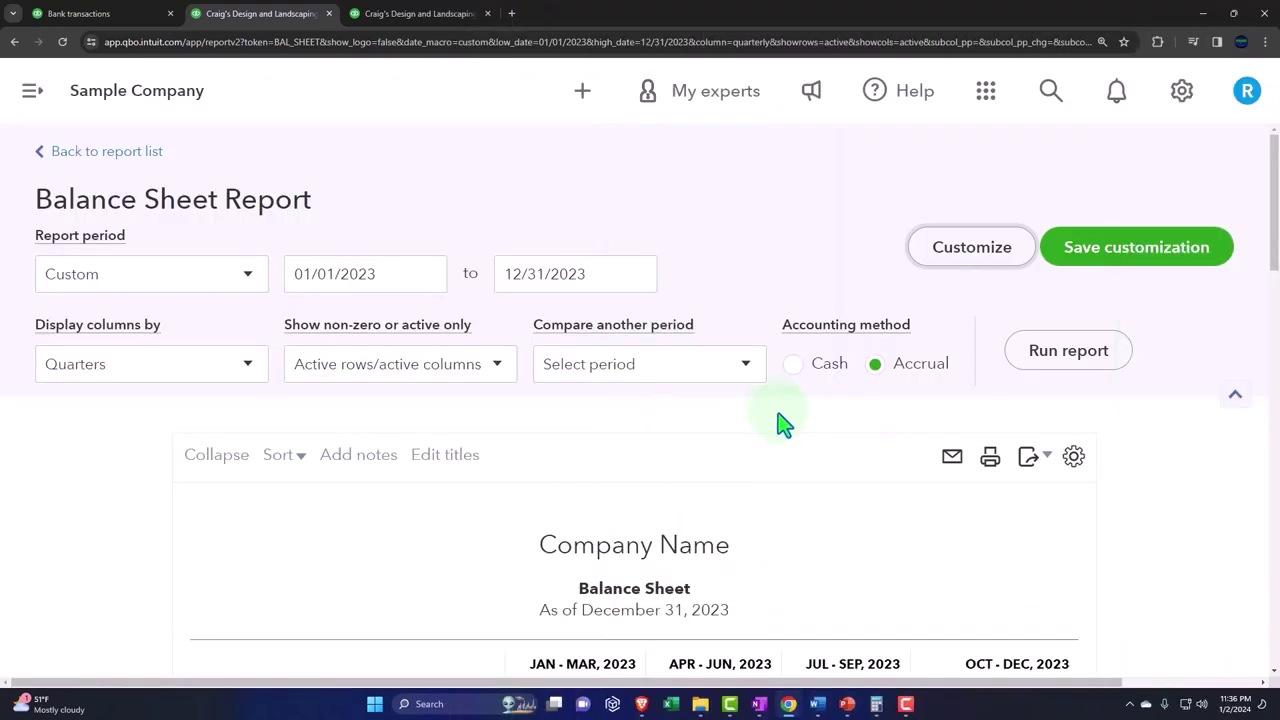
scroll(777, 423, down, 10)
scroll(810, 388, down, 5)
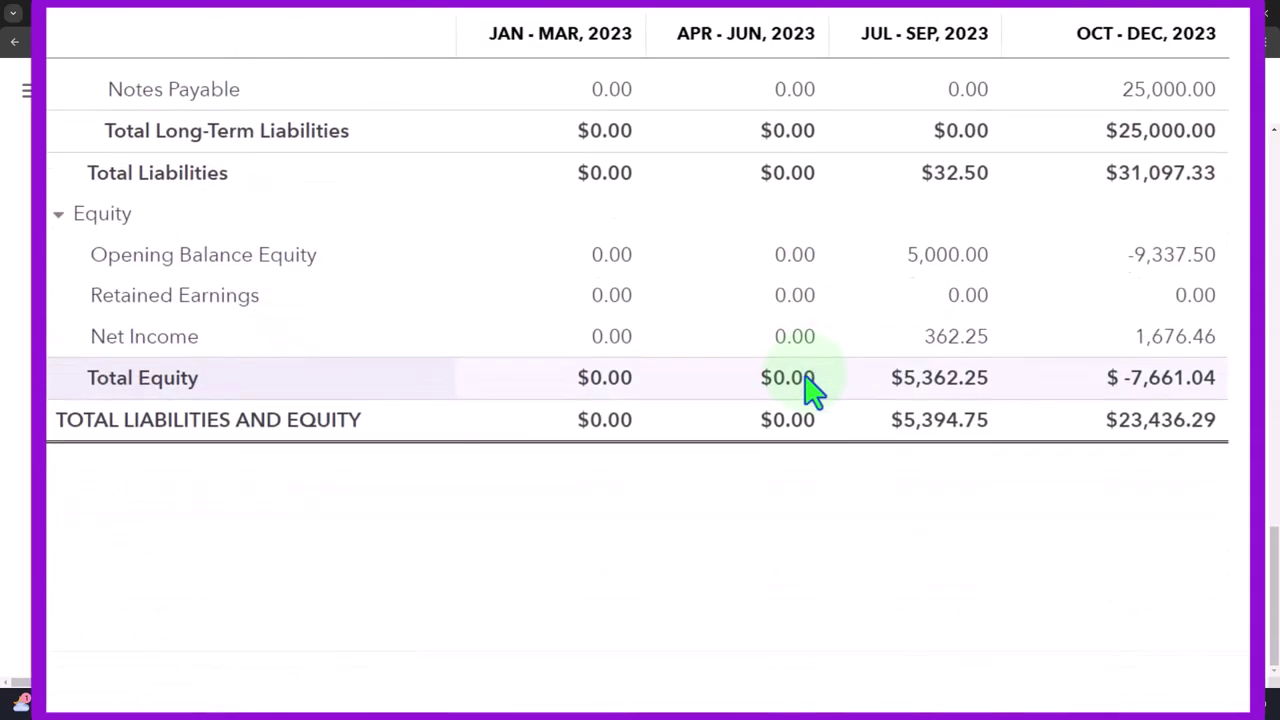
scroll(712, 520, up, 15)
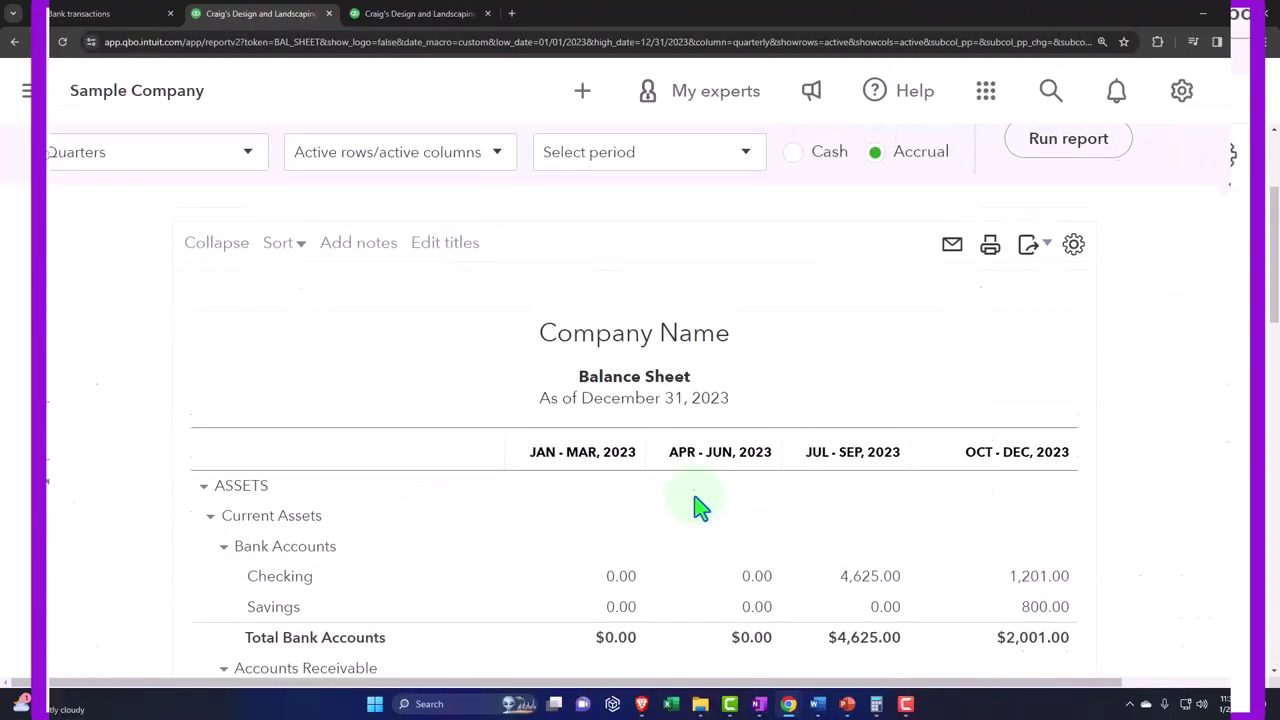
Step: Check the quarterly Balance Sheet in print preview, then close the preview
click(989, 462)
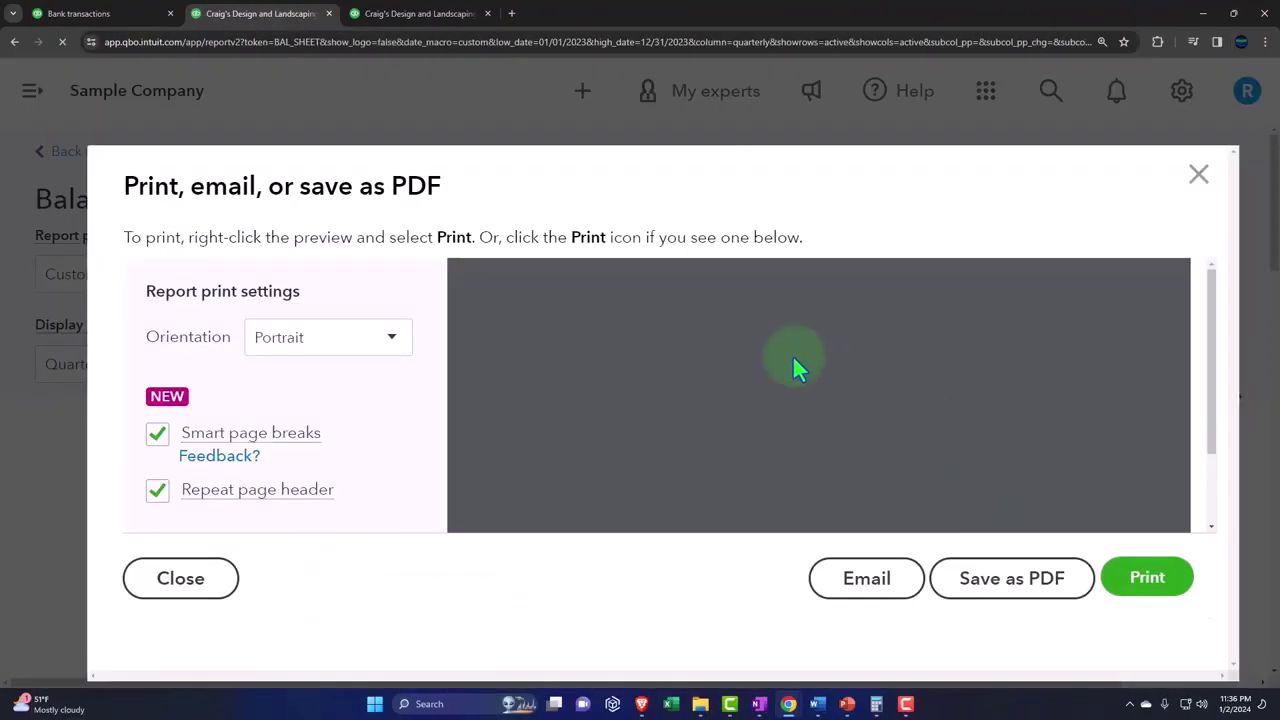
scroll(597, 350, down, 5)
scroll(597, 350, down, 10)
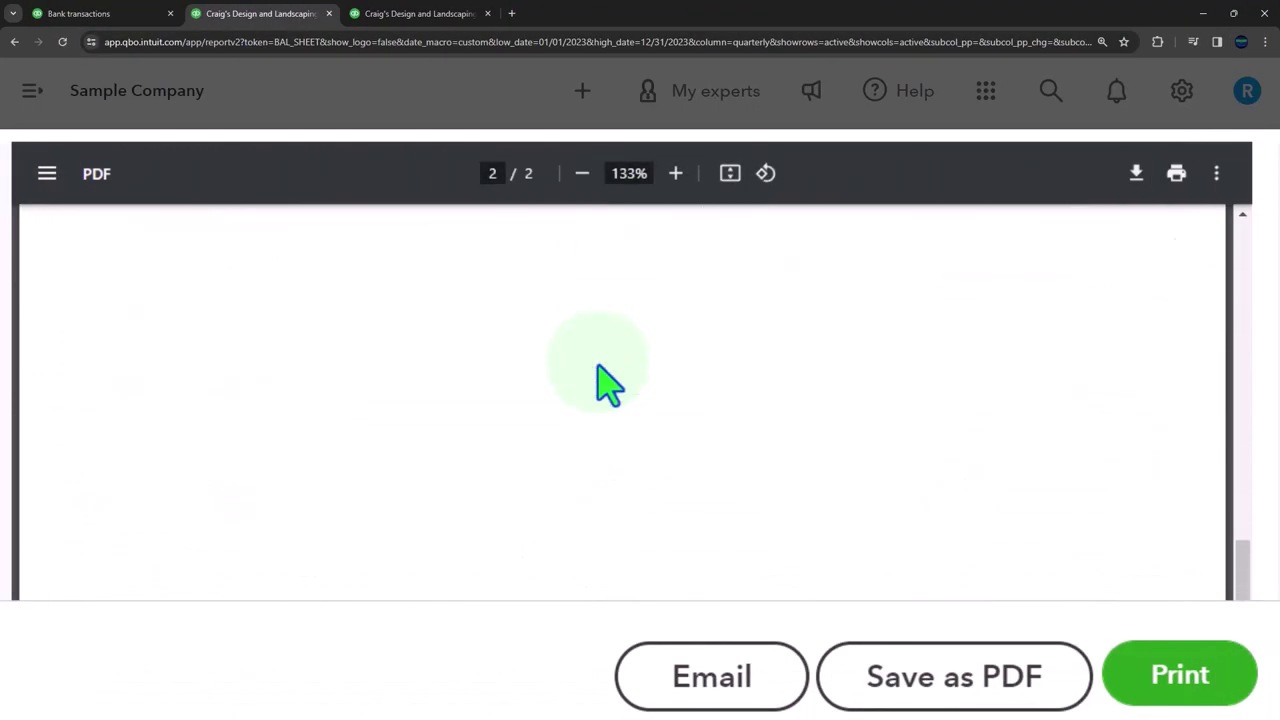
scroll(608, 390, up, 3)
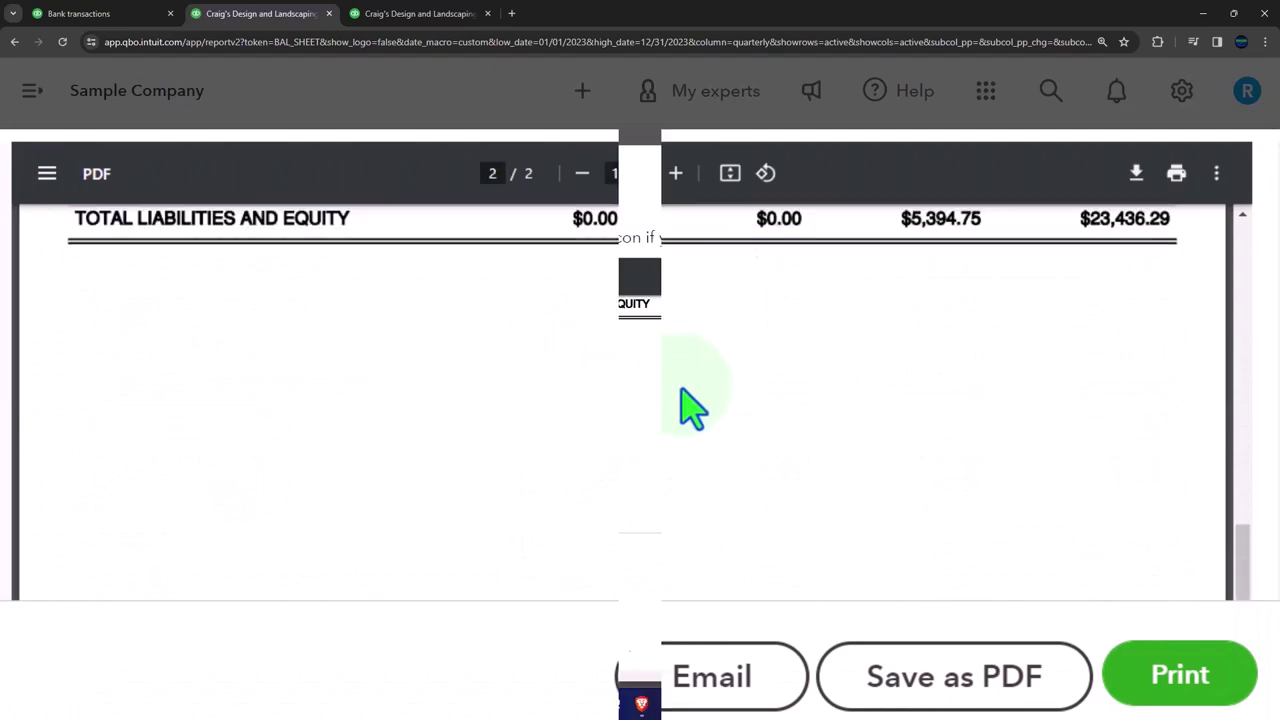
click(1199, 180)
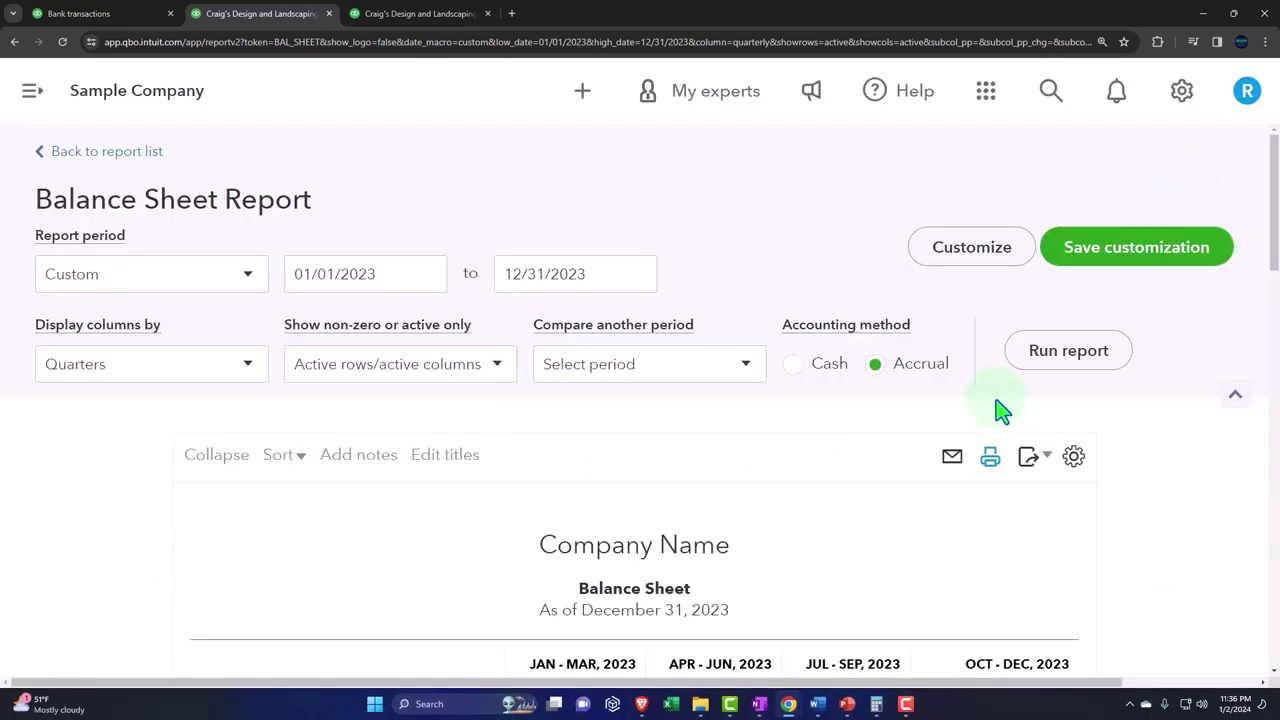
Step: Set both the header and footer alignment of the Balance Sheet to Left
click(970, 250)
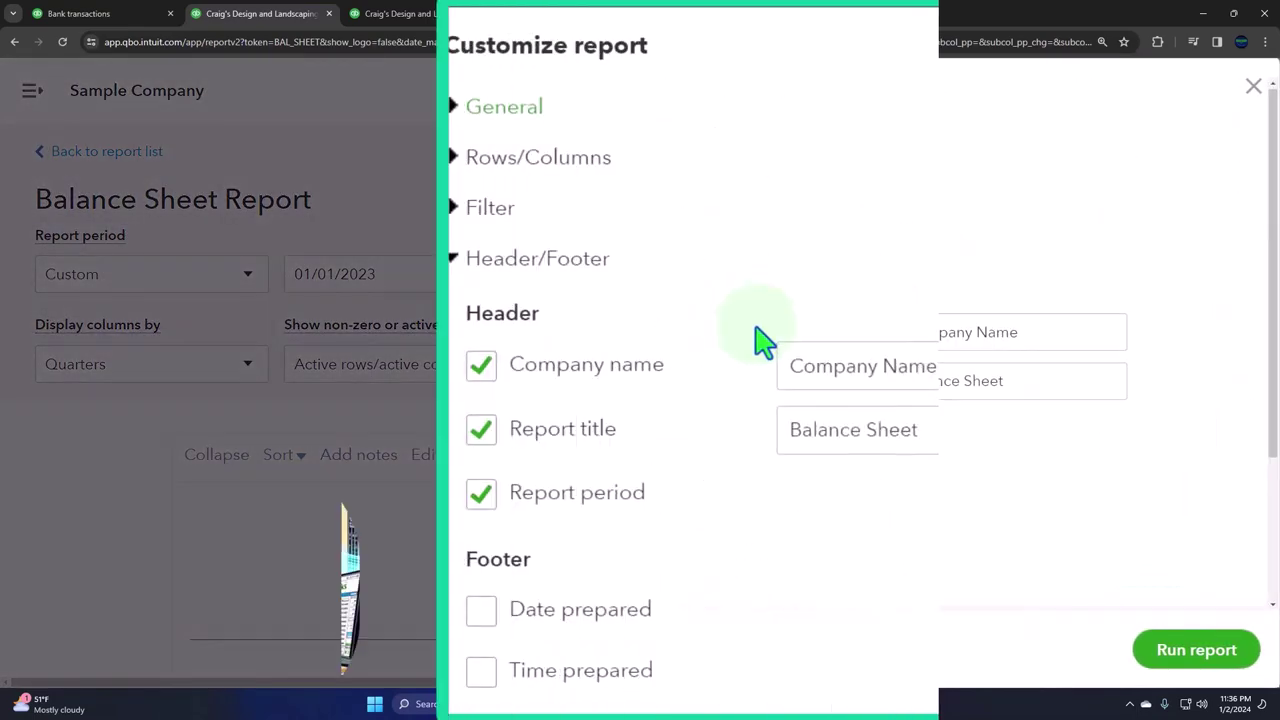
scroll(885, 316, down, 2)
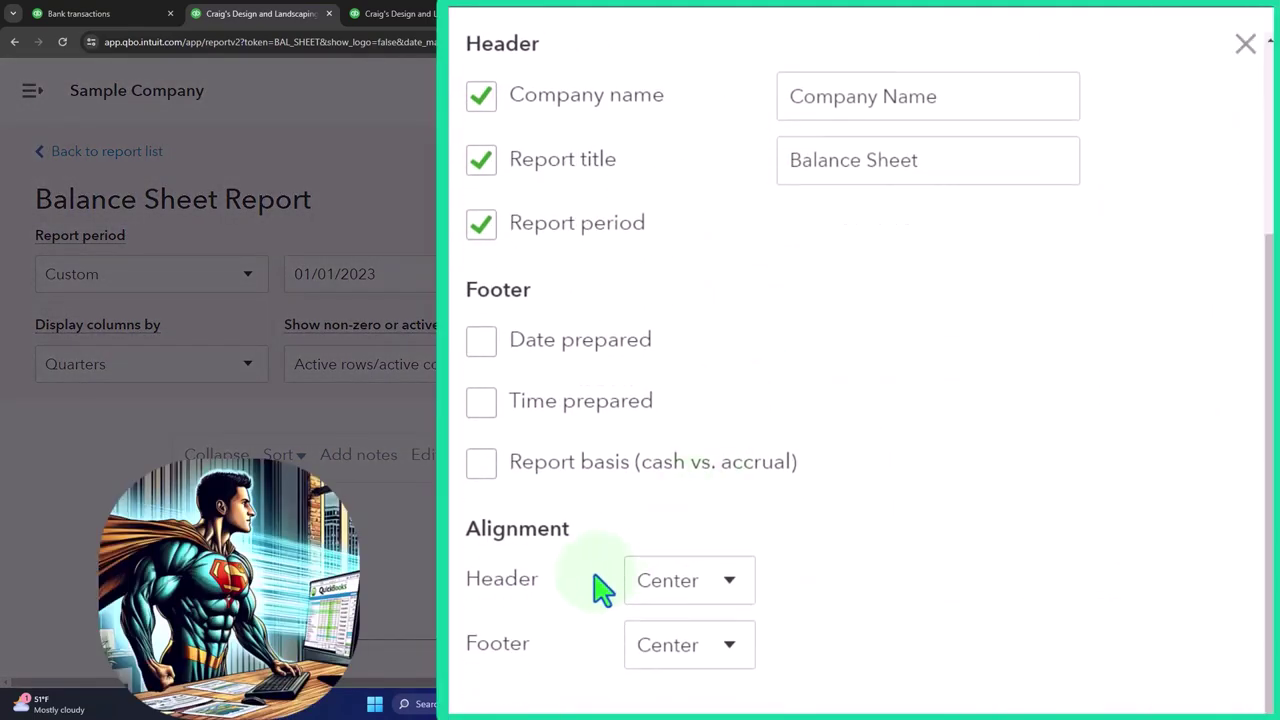
click(700, 584)
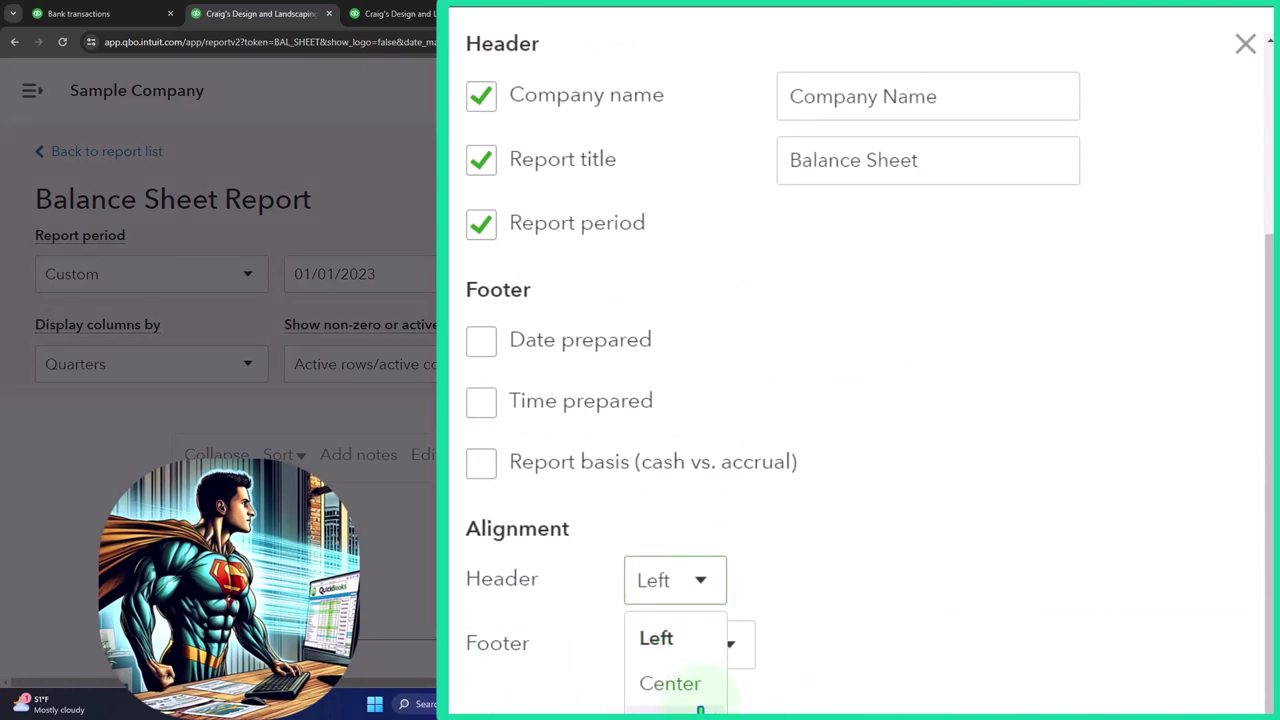
click(660, 640)
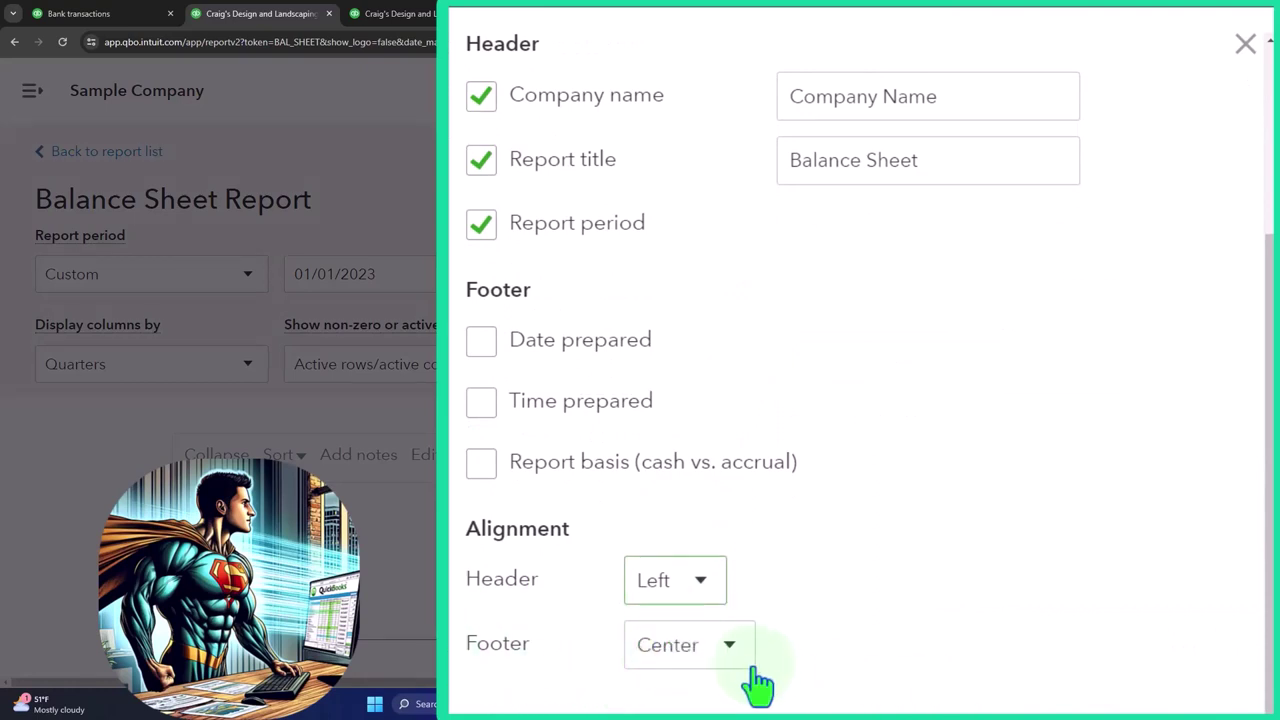
click(744, 656)
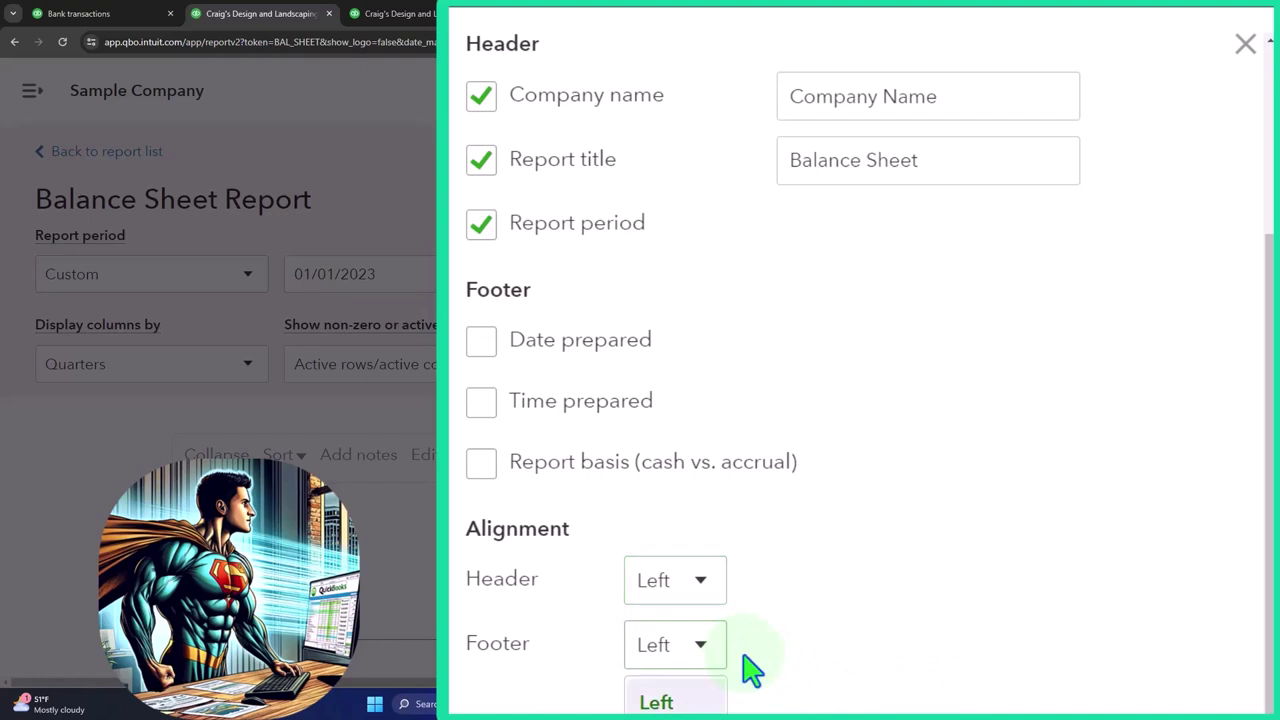
click(700, 708)
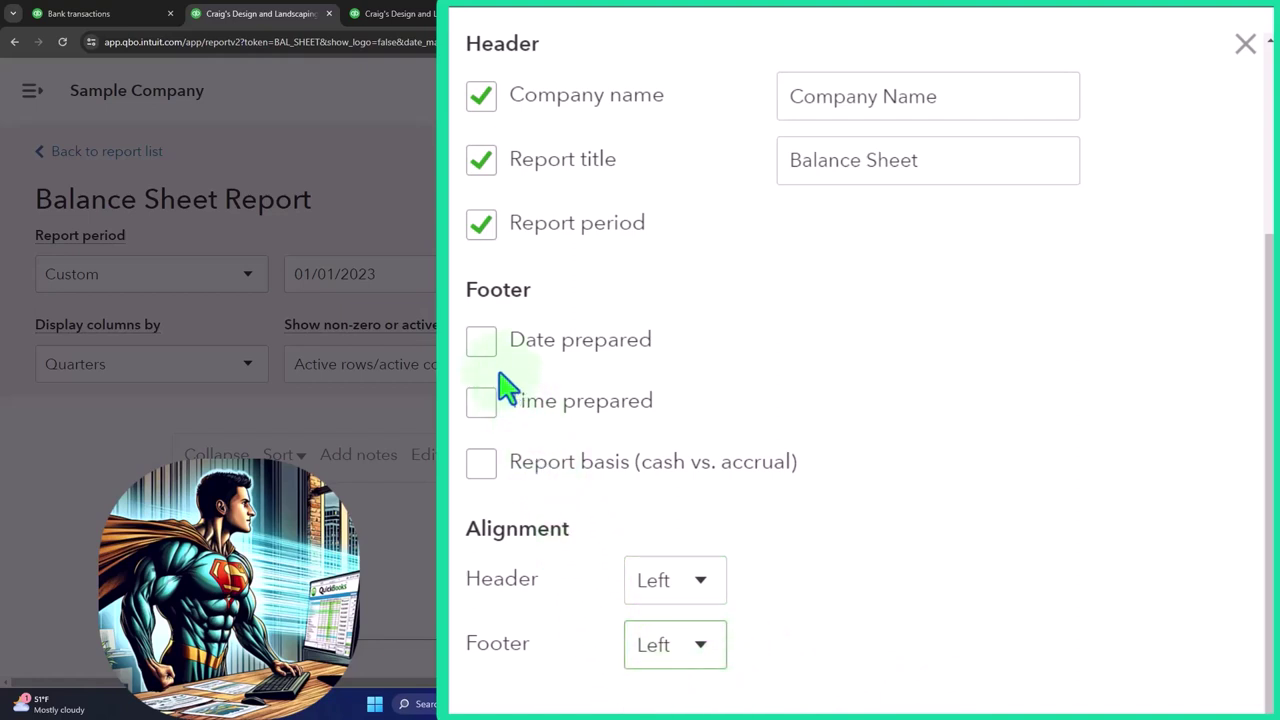
Step: Show Date prepared, Time prepared and Report basis in the footer, then rerun the report
click(481, 348)
click(481, 401)
click(481, 462)
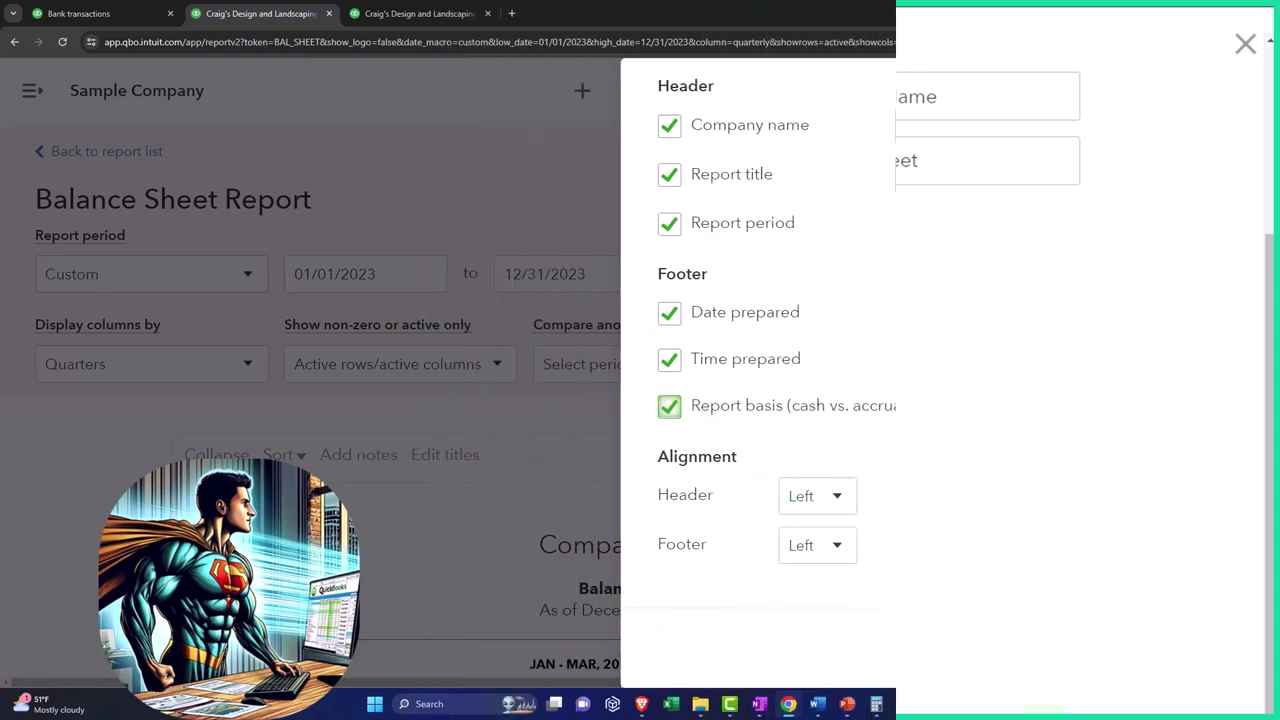
click(1203, 658)
scroll(1030, 580, down, 3)
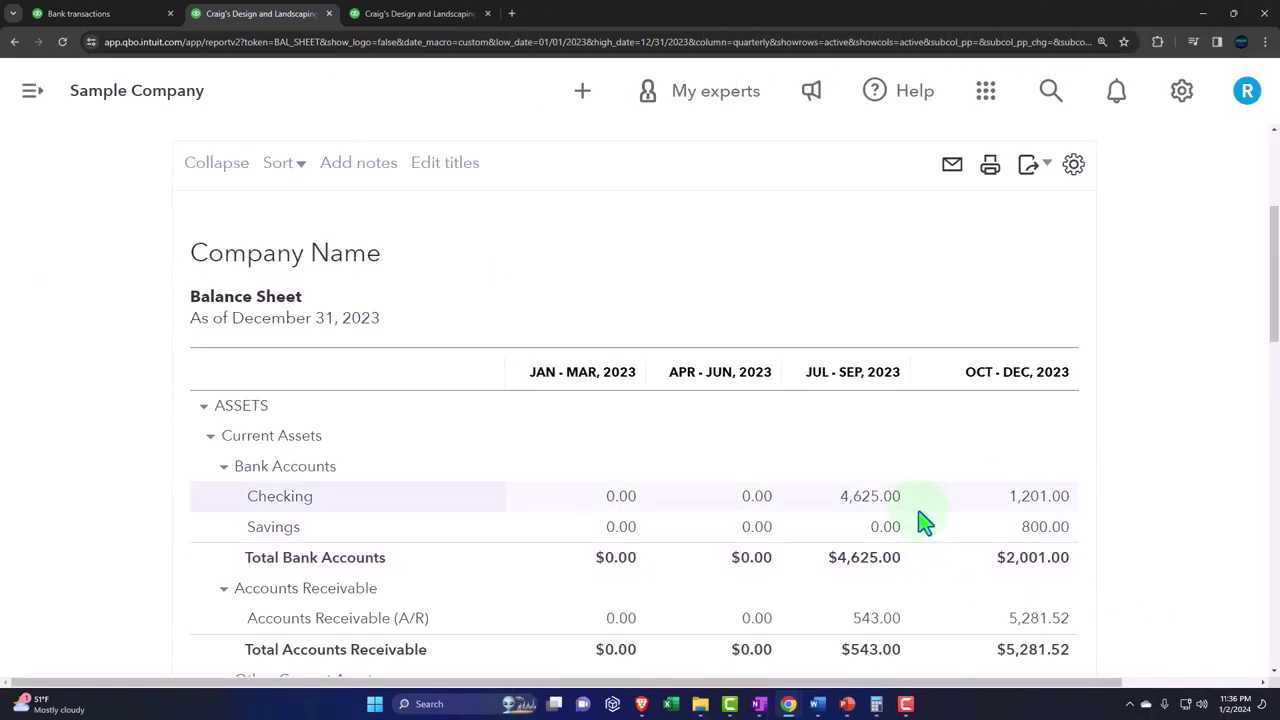
scroll(400, 386, down, 10)
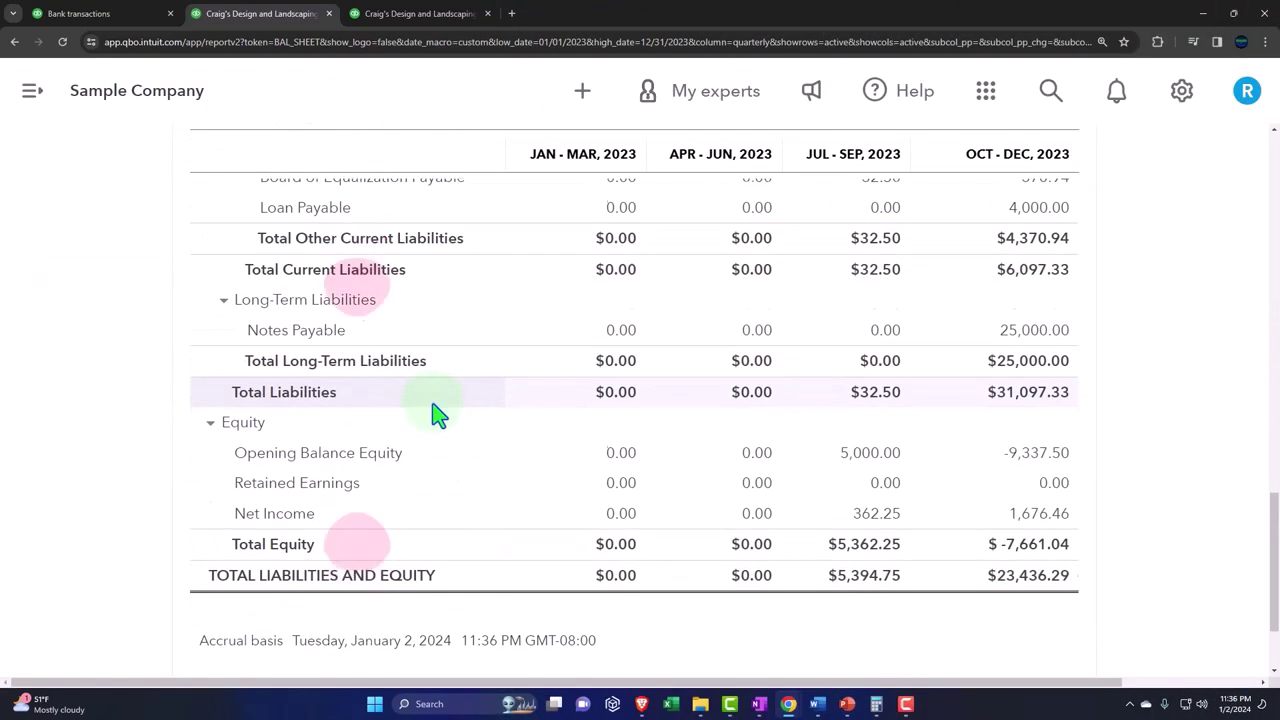
scroll(470, 500, up, 10)
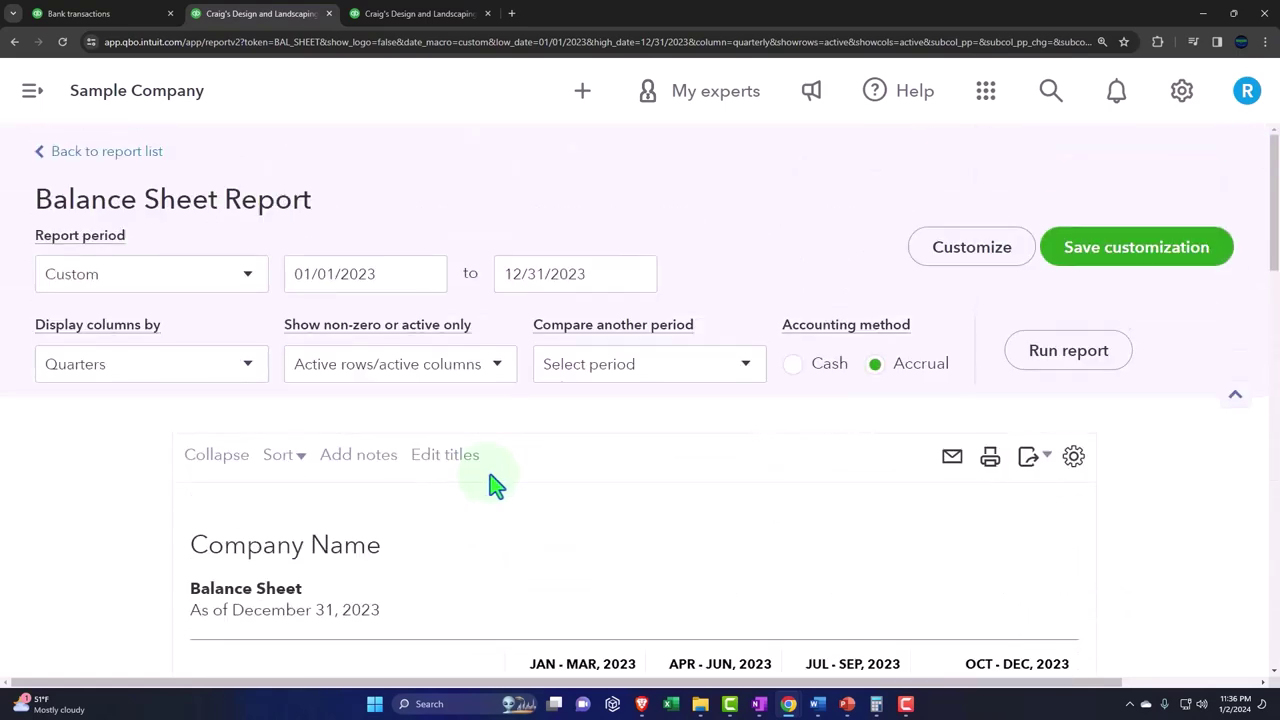
Step: Right-align the report header and footer and rerun the report to review it
click(971, 248)
click(840, 465)
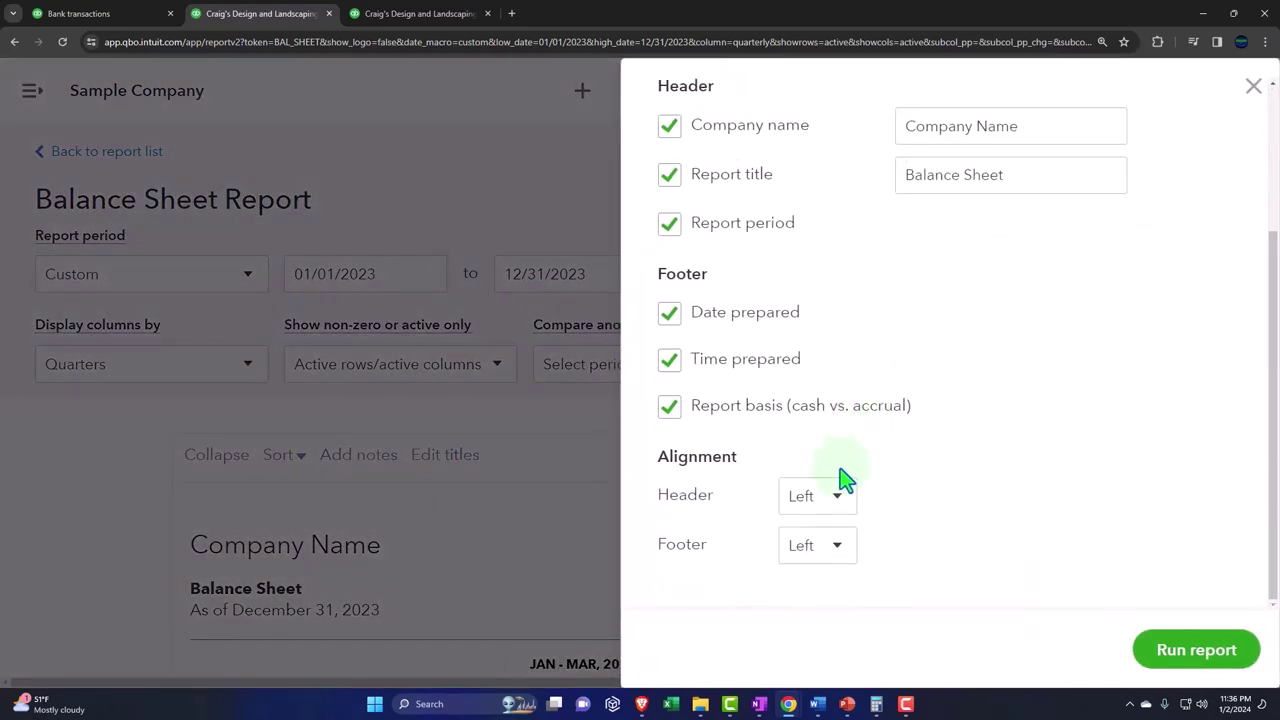
click(848, 512)
click(834, 608)
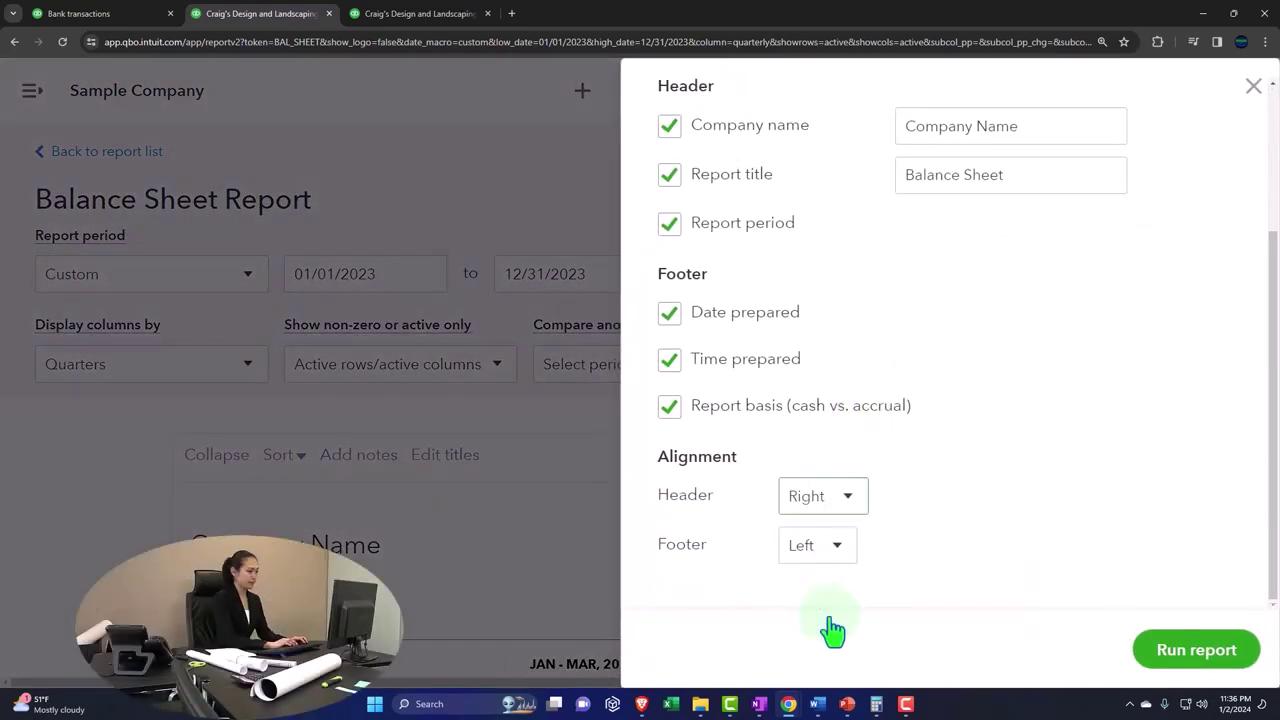
click(833, 563)
click(812, 656)
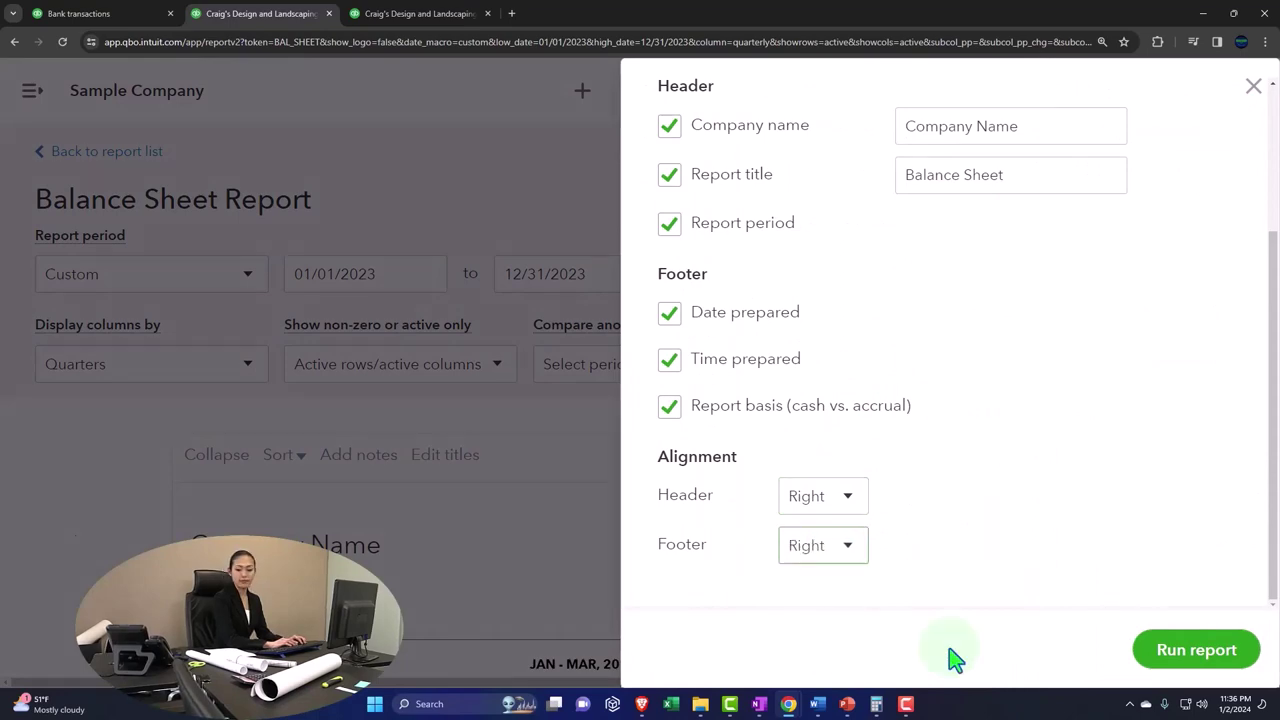
click(1200, 648)
scroll(780, 515, down, 3)
scroll(809, 357, down, 8)
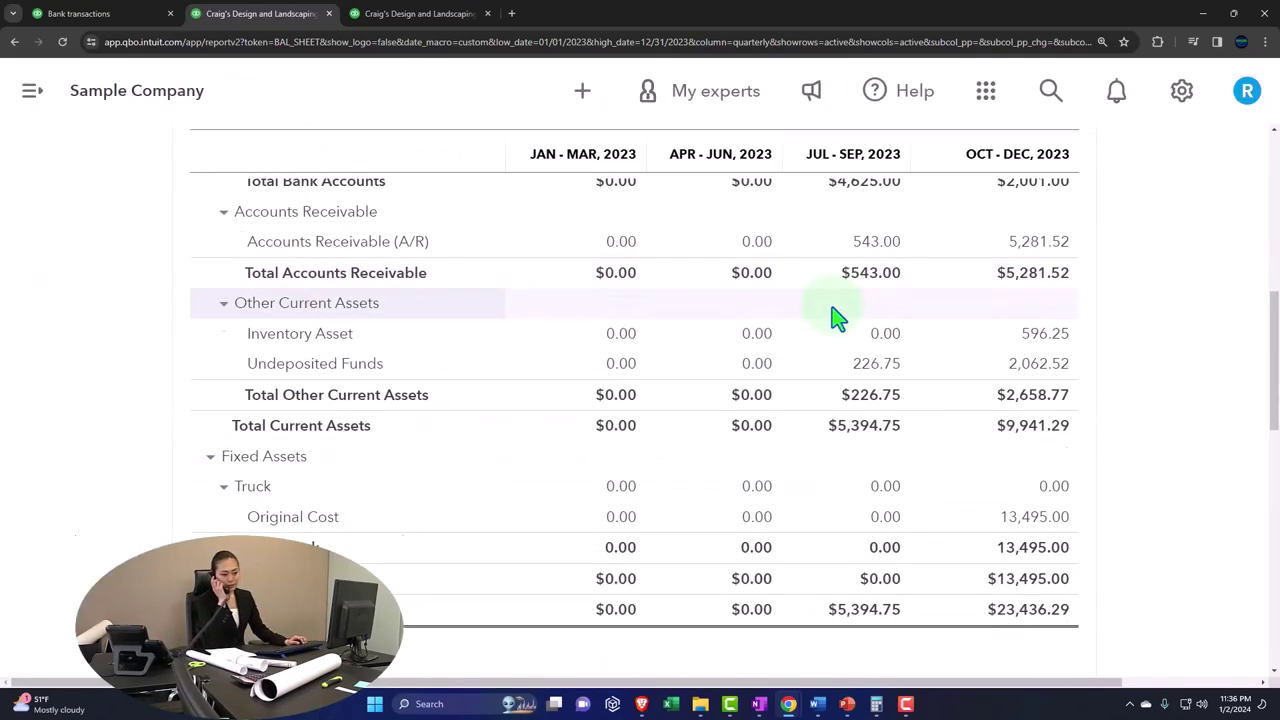
scroll(836, 340, down, 5)
scroll(834, 408, up, 8)
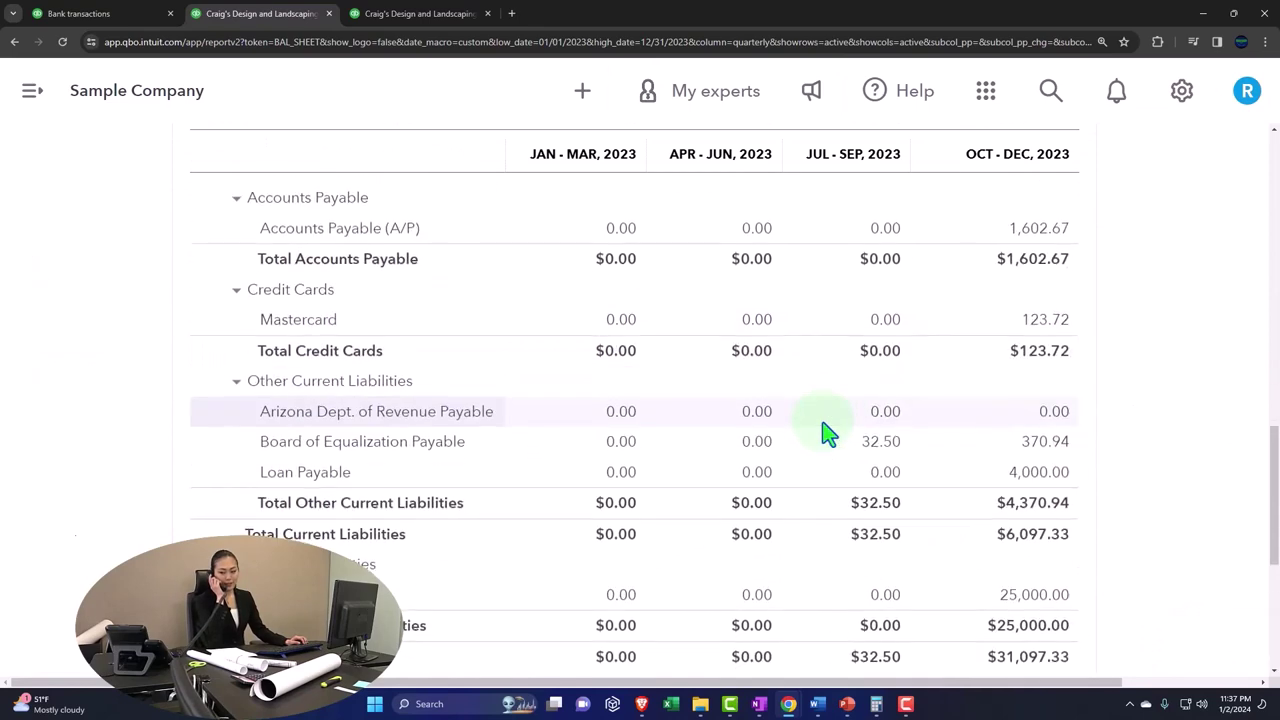
scroll(828, 430, up, 7)
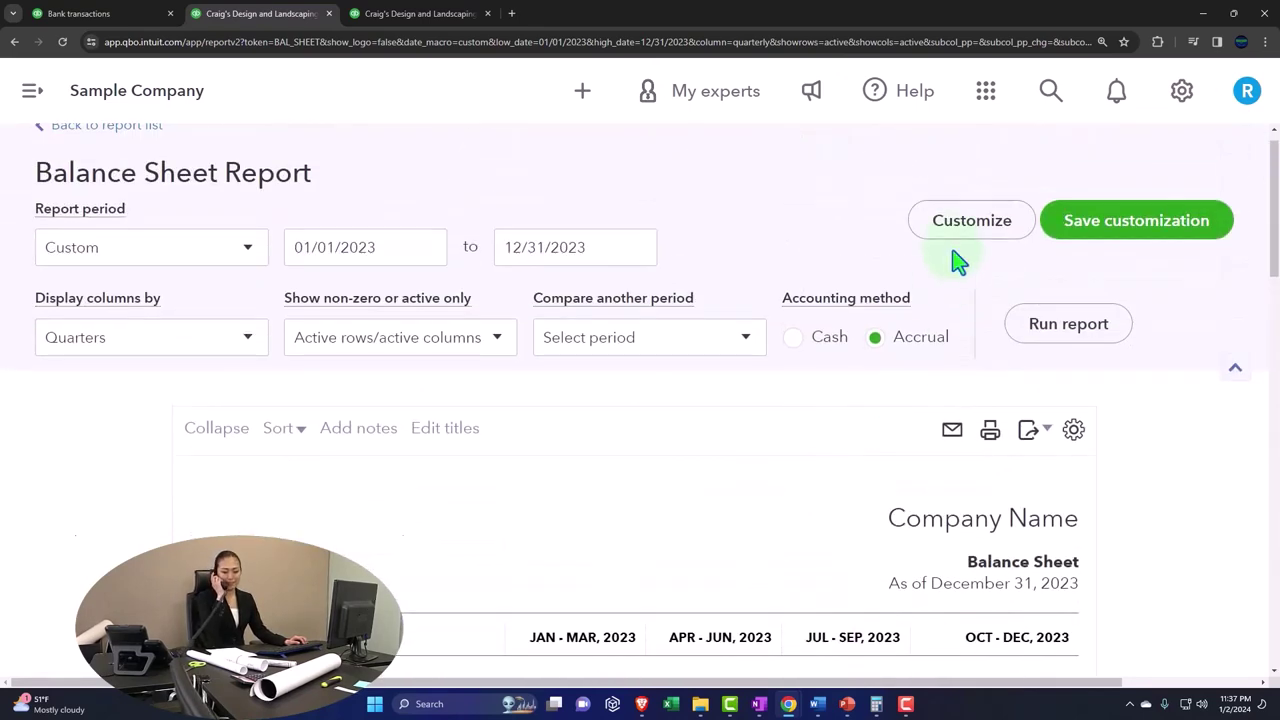
Step: Change the header and footer alignment to Center and rerun the report
click(955, 232)
scroll(760, 480, down, 3)
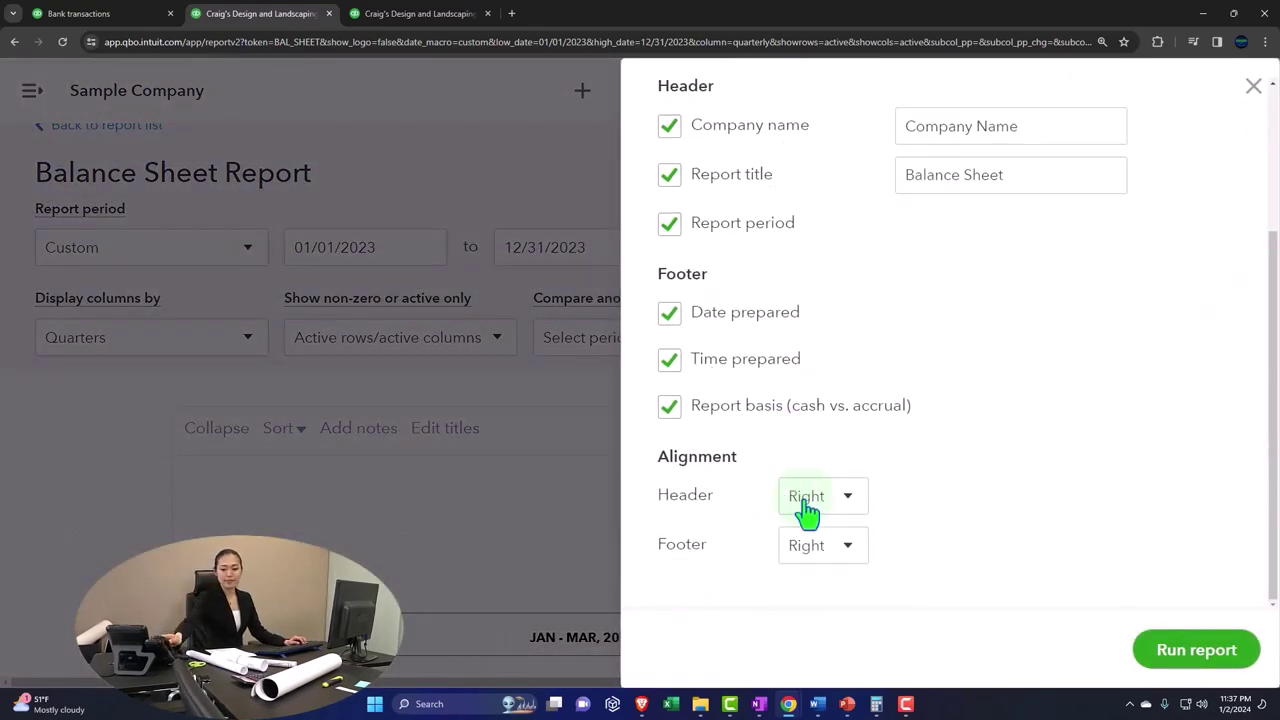
click(810, 500)
click(822, 578)
click(835, 555)
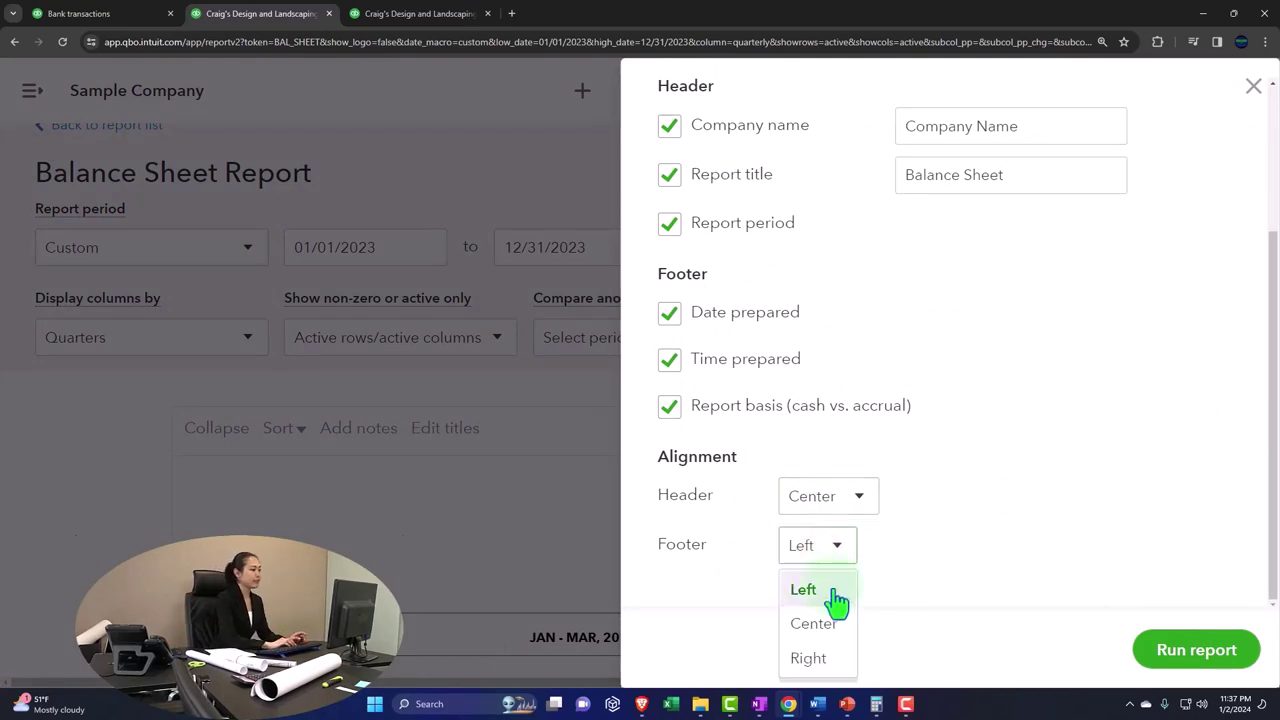
click(829, 624)
click(1135, 650)
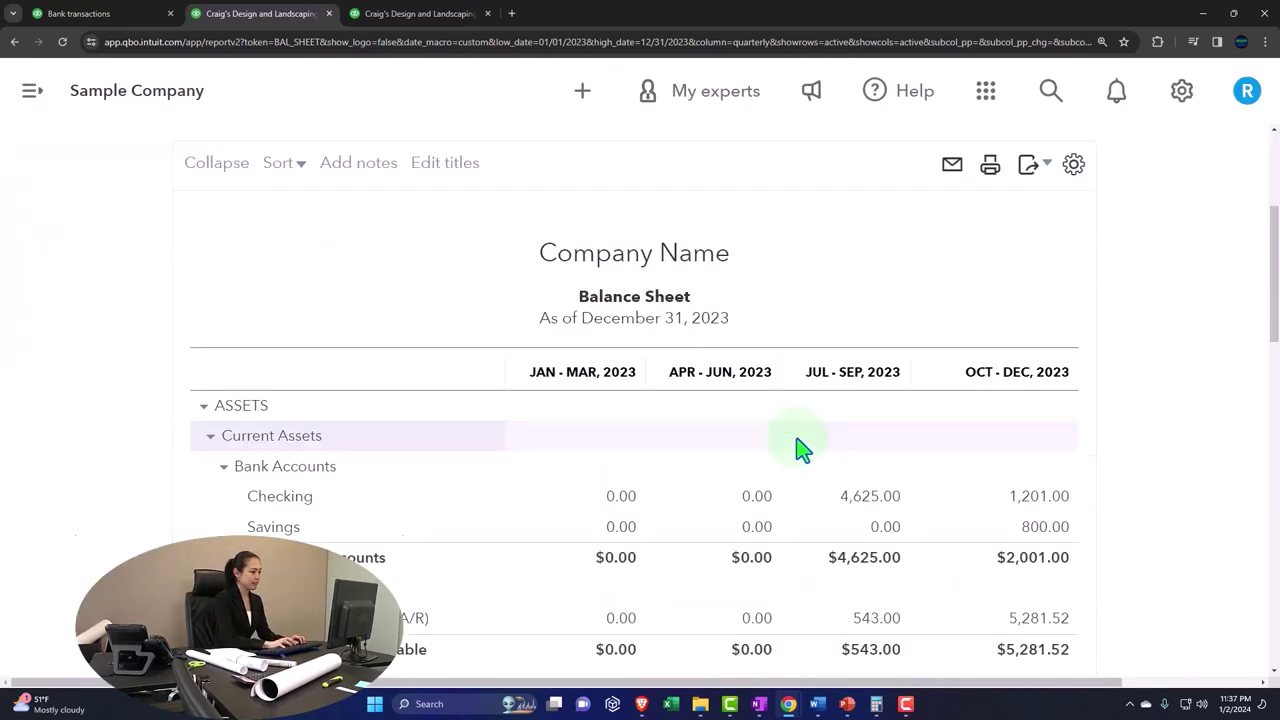
scroll(553, 378, down, 15)
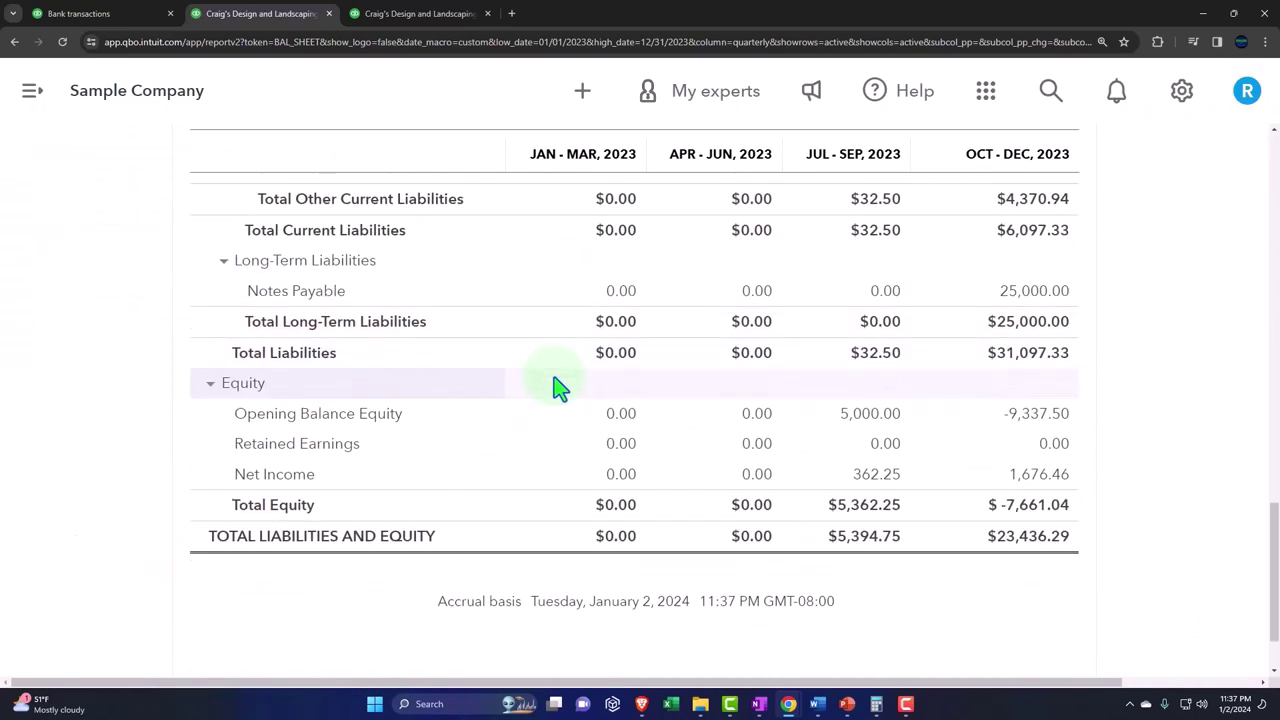
scroll(553, 382, up, 8)
scroll(553, 388, up, 10)
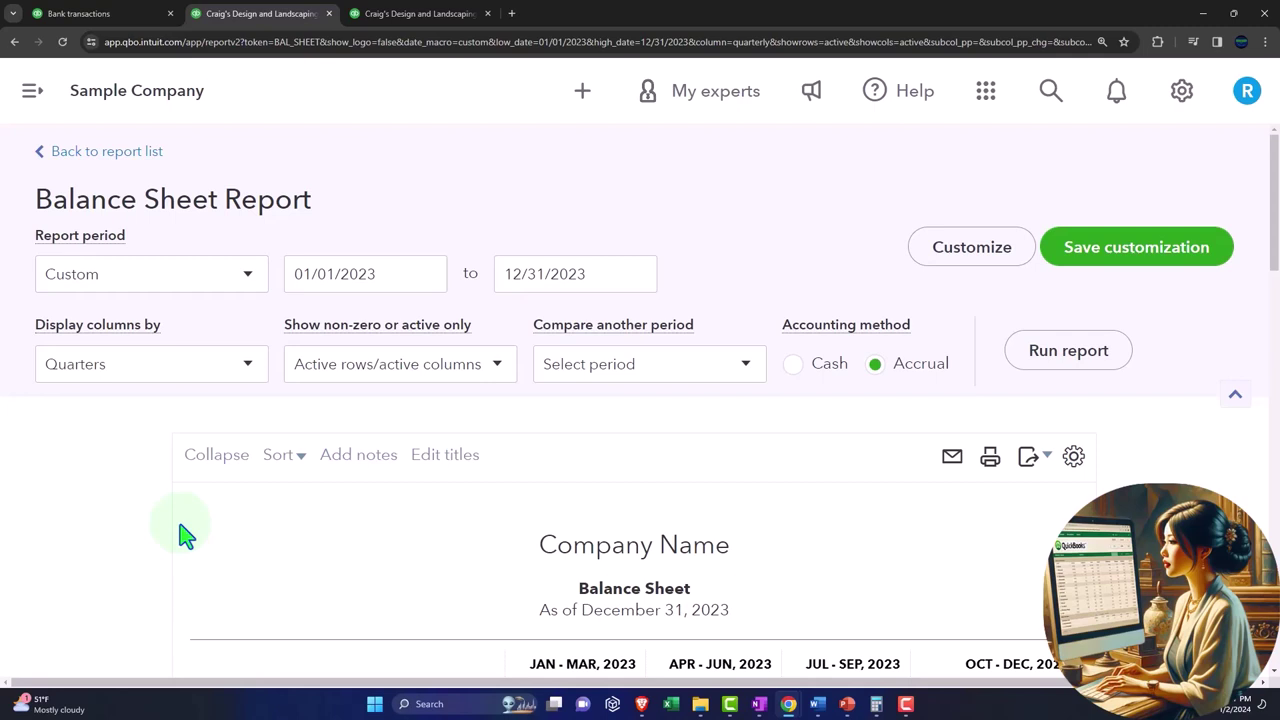
scroll(180, 535, down, 2)
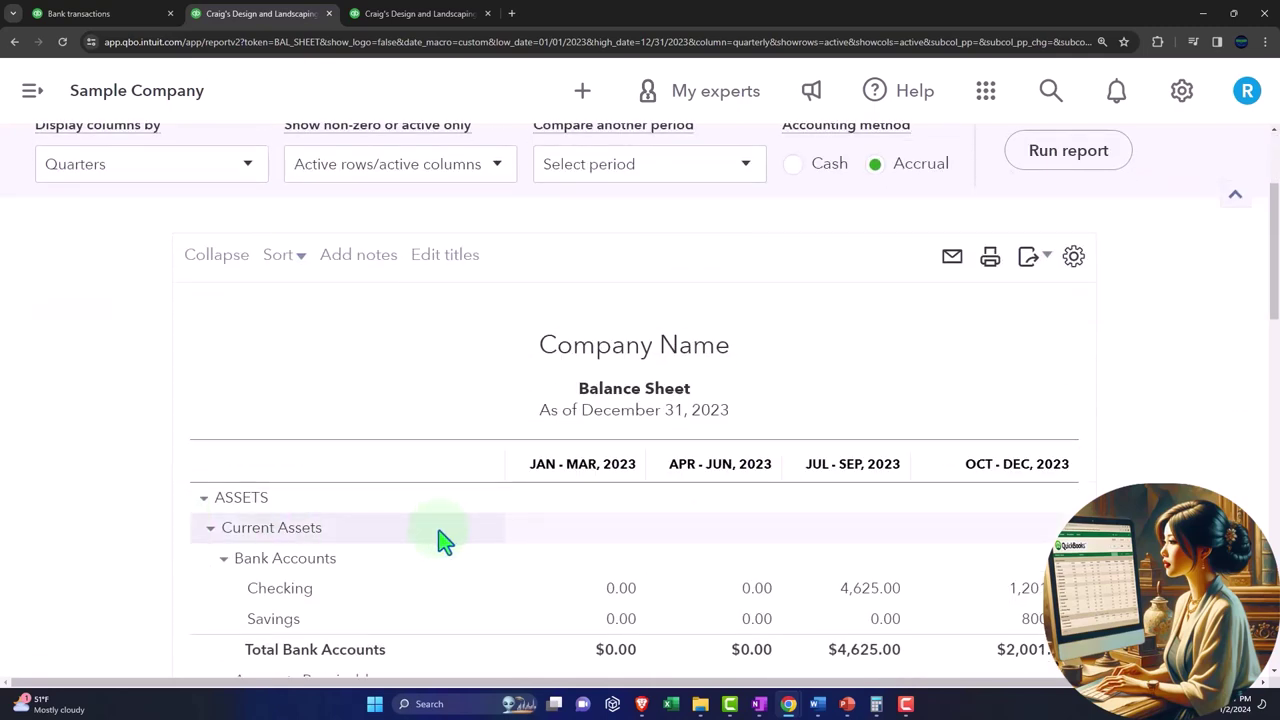
scroll(486, 551, down, 2)
click(615, 485)
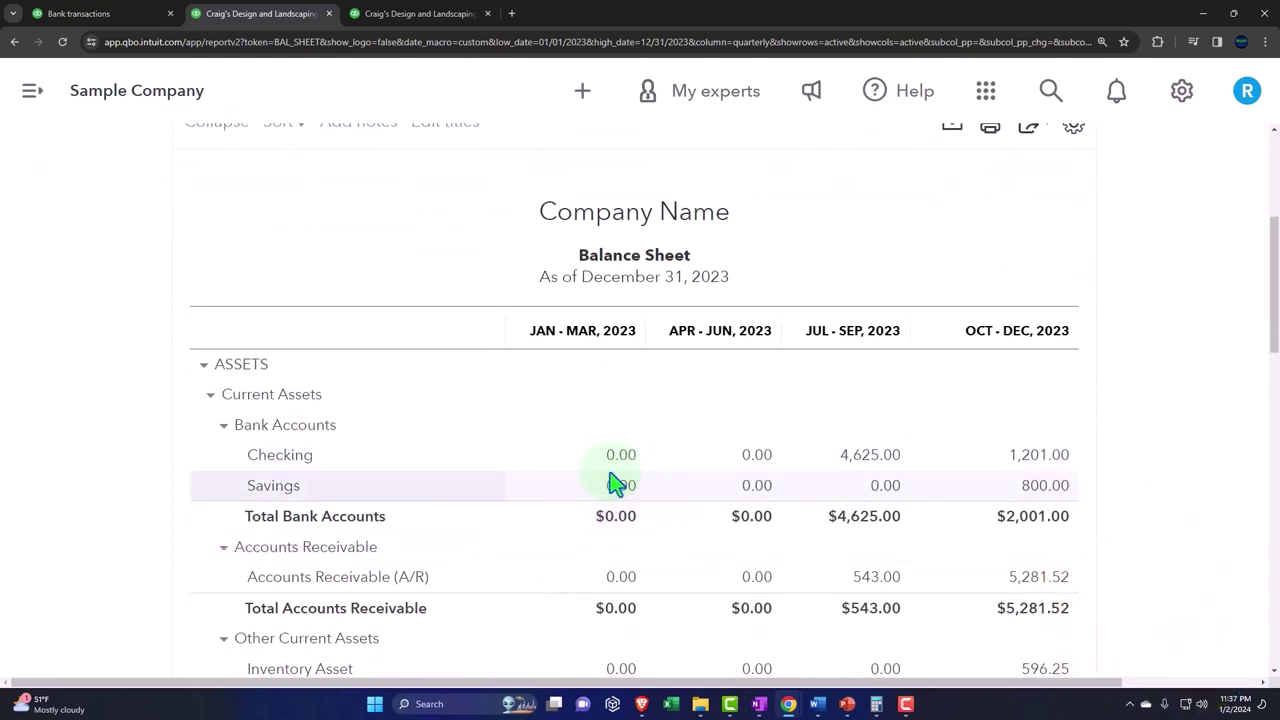
scroll(612, 489, up, 3)
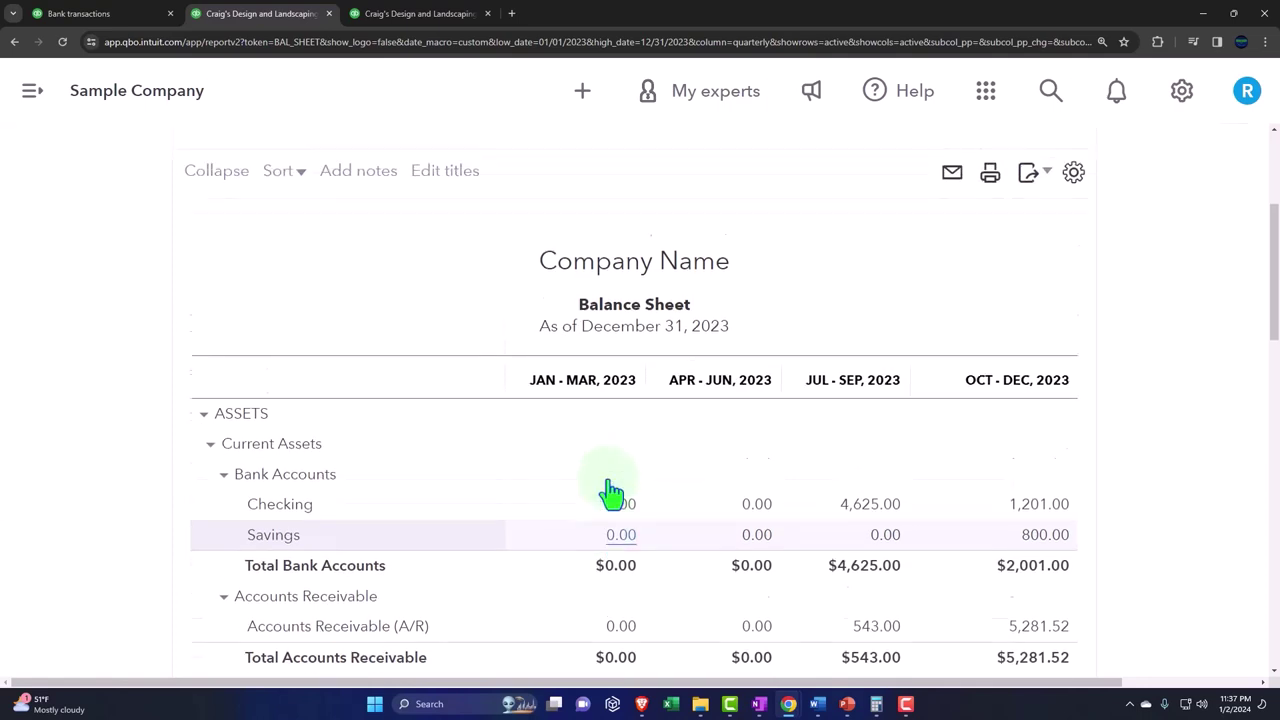
click(611, 490)
scroll(611, 490, up, 1)
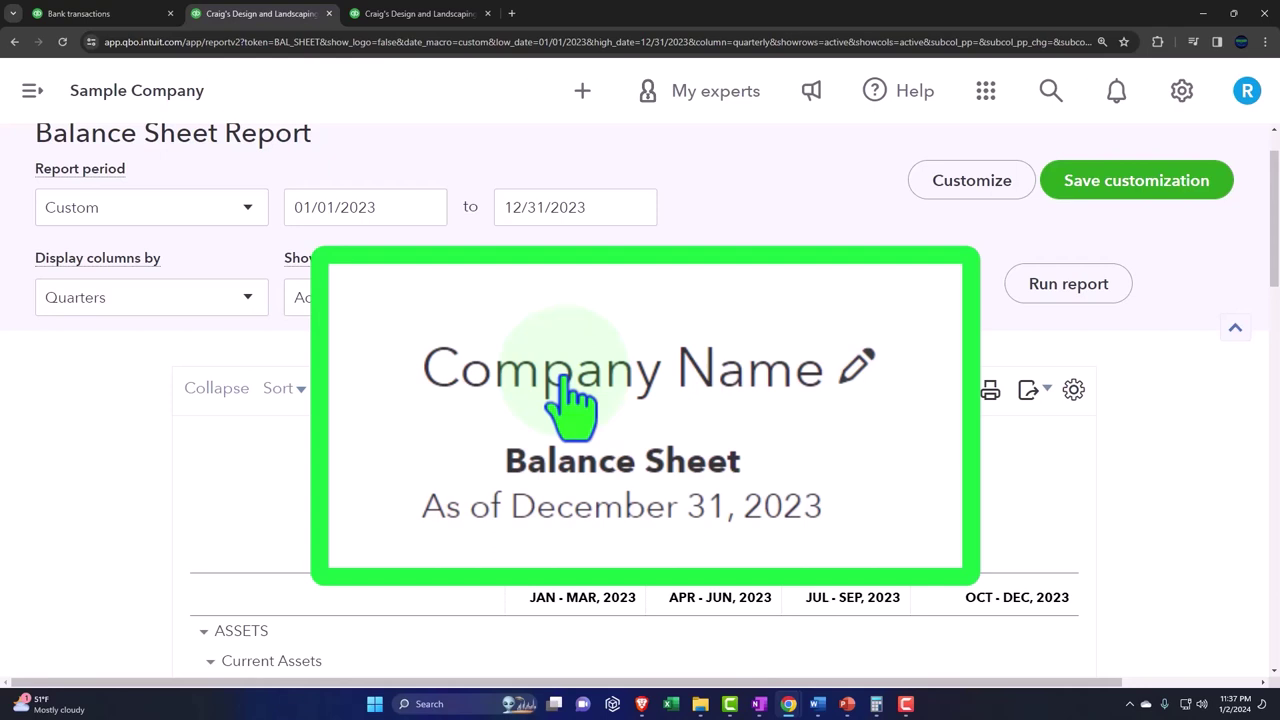
scroll(606, 494, down, 3)
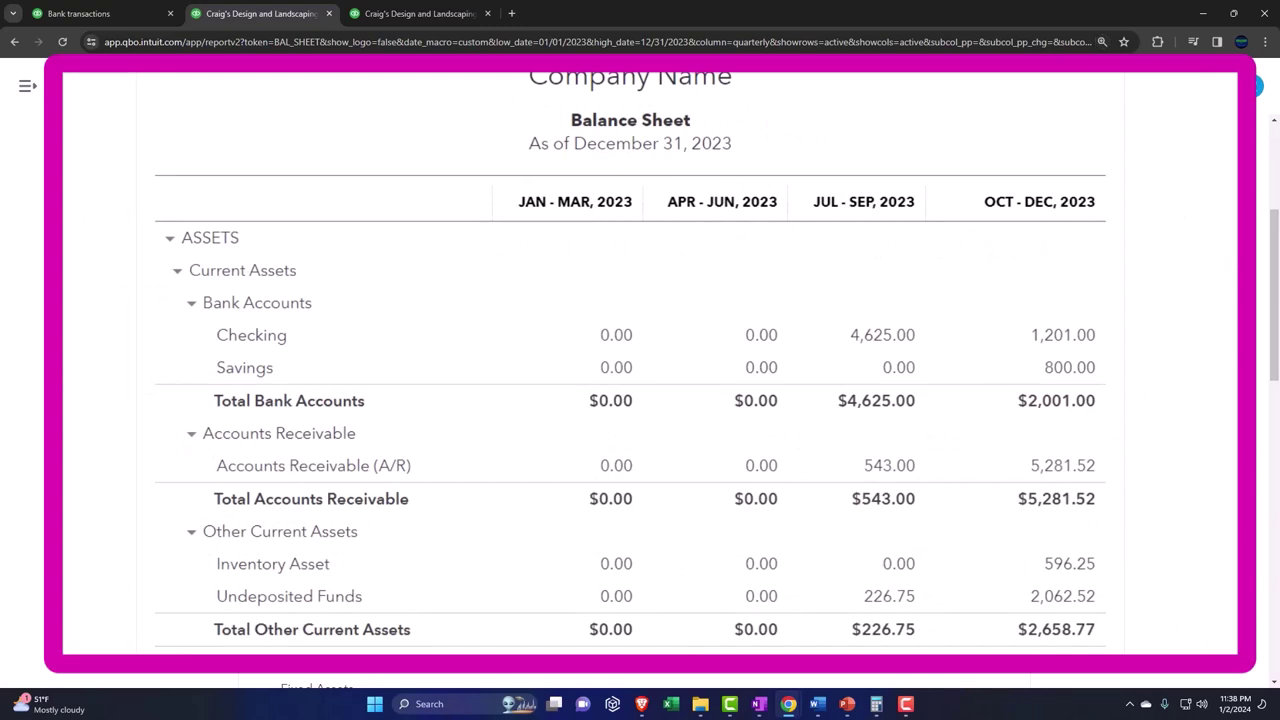
scroll(130, 493, up, 1)
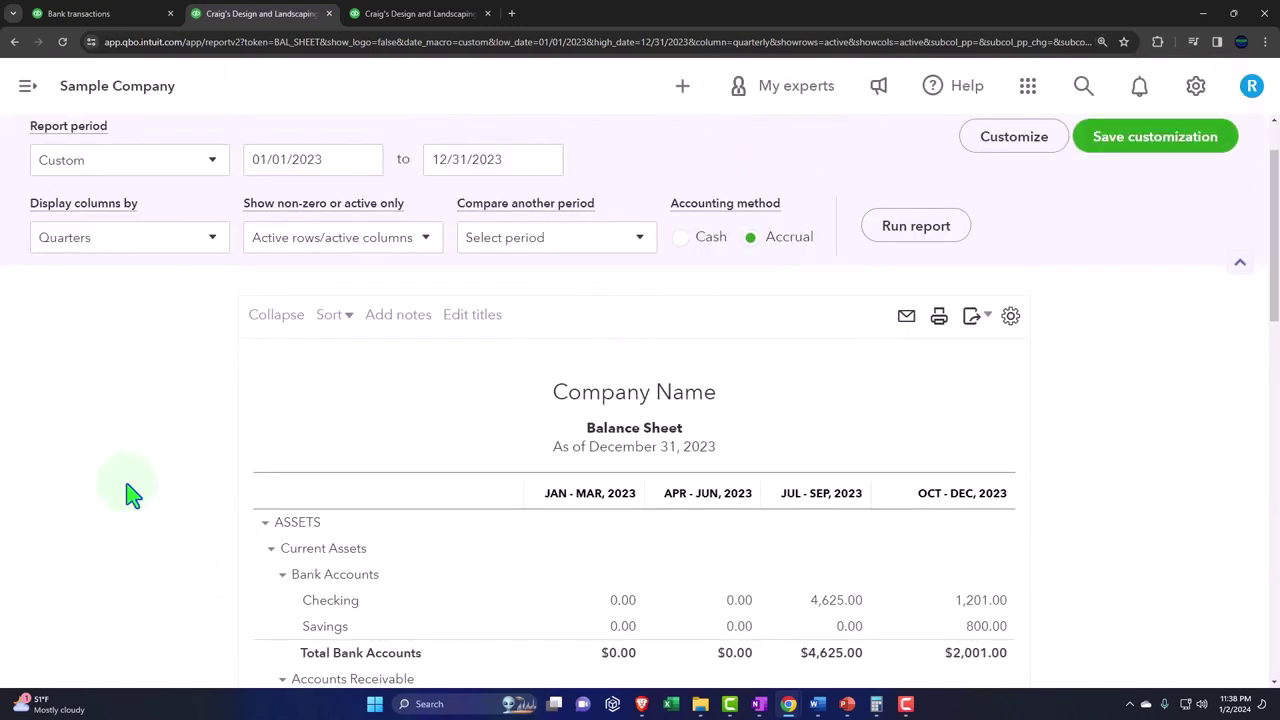
scroll(133, 493, up, 1)
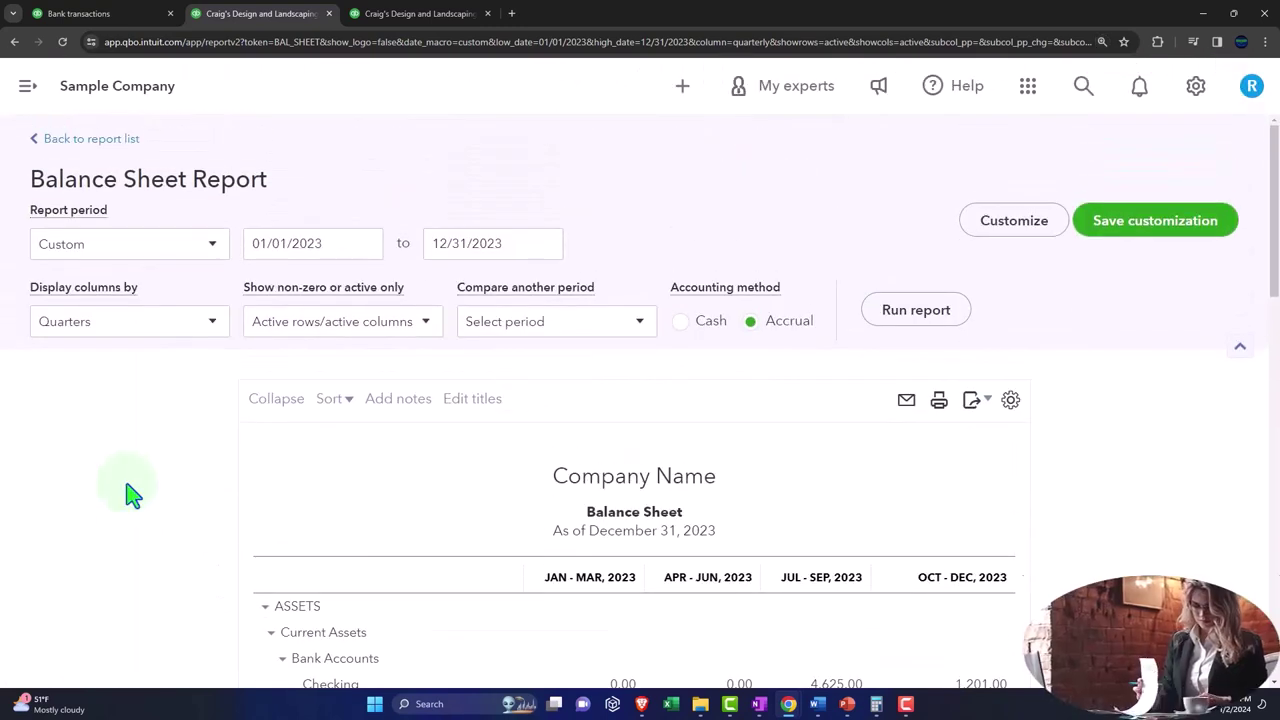